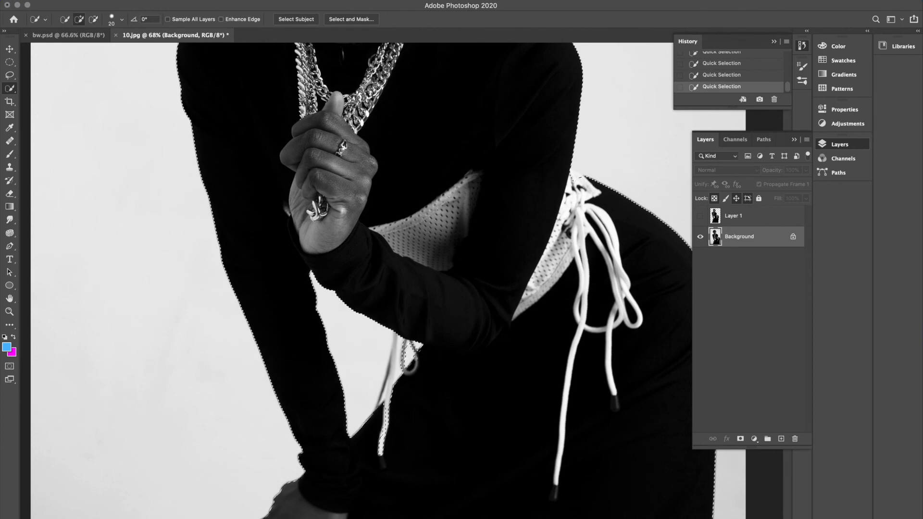
# Subtract the small gap beside the hanging cord below the bent sleeve from the figure's Quick Selection
pyautogui.keyDown('alt'); pyautogui.click(421, 350); pyautogui.keyUp('alt')
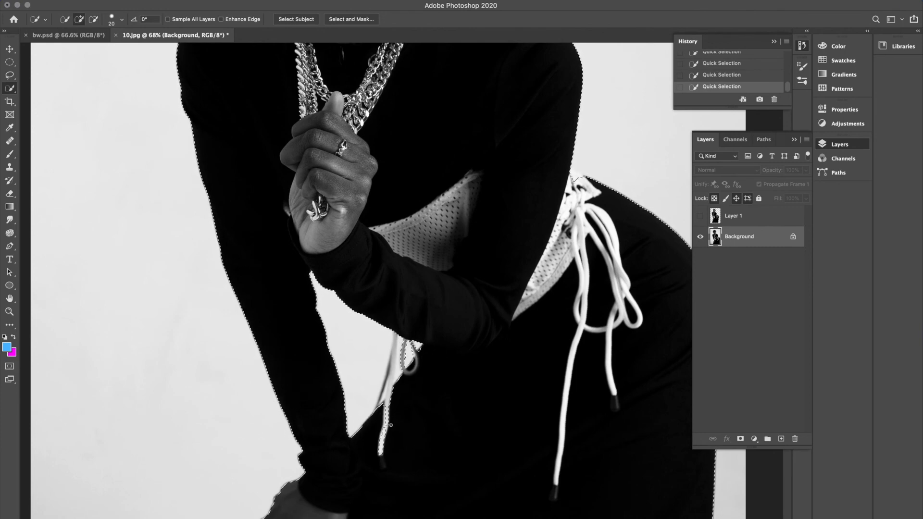
pyautogui.press('super+z')
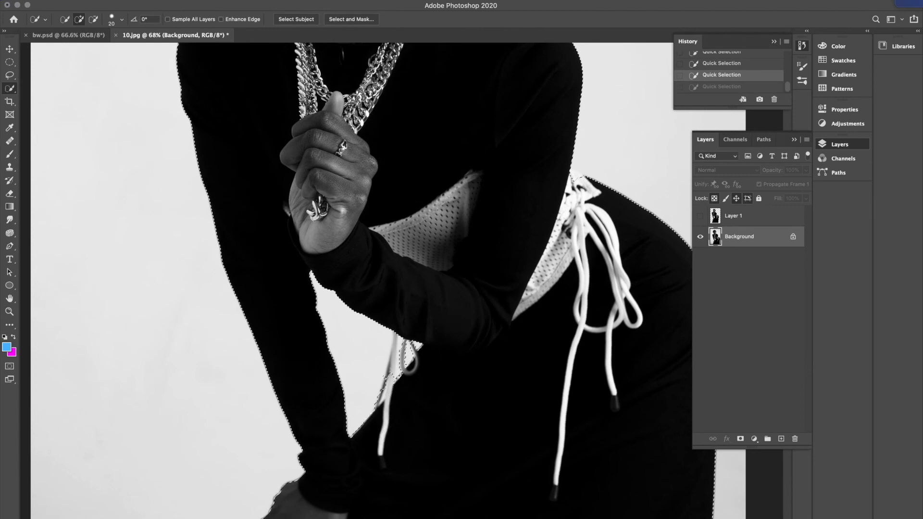
pyautogui.press('shift+super+z')
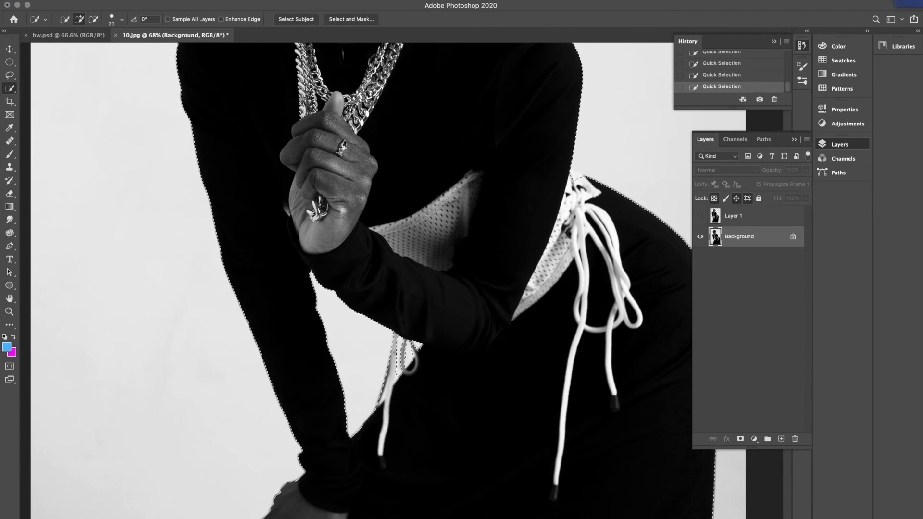
# Copy the selected figure from the Background, paste it as a new layer and place that layer above Layer 1
pyautogui.press('super+c')
pyautogui.press('super+v')
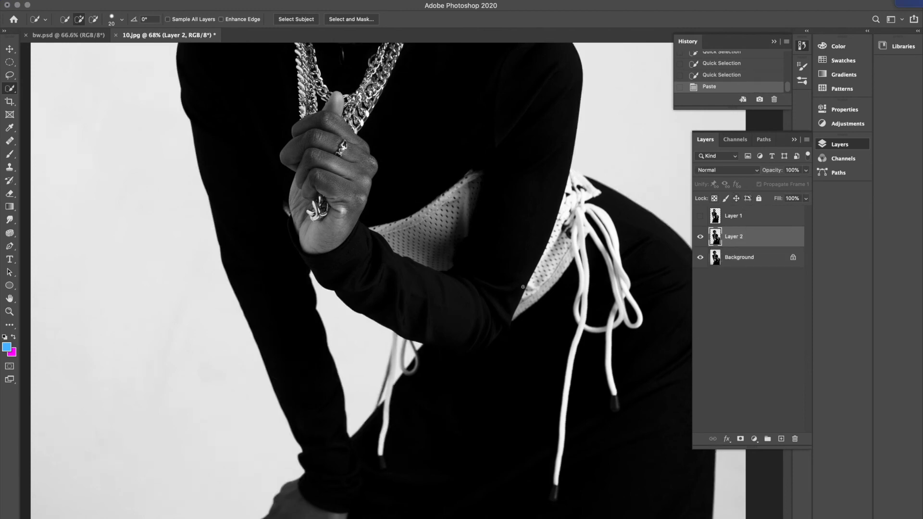
pyautogui.press('super+z')
pyautogui.scroll(5, 523, 286)
pyautogui.hscroll(-4, 303, 242)
pyautogui.scroll(5, 303, 242)
pyautogui.scroll(5, 491, 300)
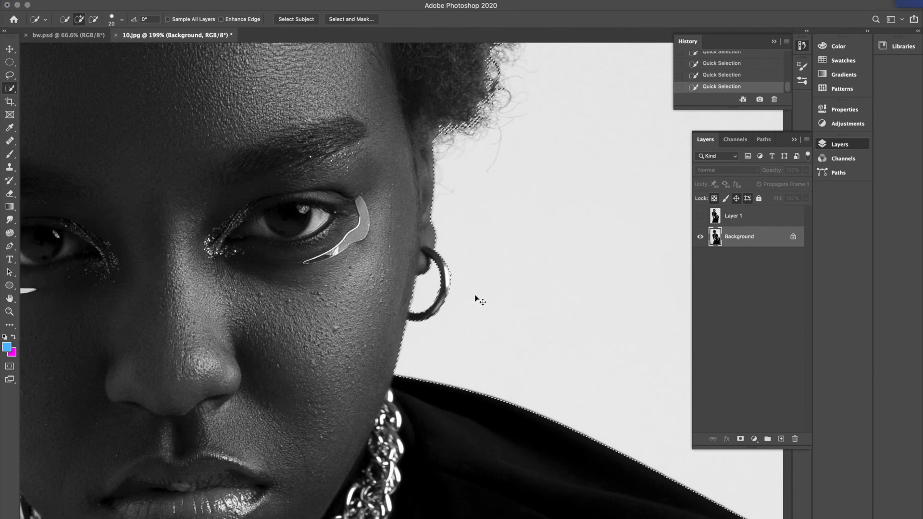
pyautogui.press('super+v')
pyautogui.scroll(-10, 187, 107)
pyautogui.press('v')
pyautogui.moveTo(769, 237); pyautogui.dragTo(766, 213)
# Move the Layer 1 figure left behind the central figure, scaling it to 106.11% and rotating it -15.84°
pyautogui.moveTo(323, 236); pyautogui.dragTo(292, 246)
pyautogui.moveTo(449, 149); pyautogui.dragTo(513, 104)
pyautogui.moveTo(351, 151); pyautogui.dragTo(479, 158)
pyautogui.moveTo(552, 422); pyautogui.dragTo(509, 343)
pyautogui.moveTo(469, 209); pyautogui.dragTo(399, 336)
pyautogui.moveTo(455, 482); pyautogui.dragTo(495, 451)
pyautogui.moveTo(330, 291); pyautogui.dragTo(359, 293)
pyautogui.moveTo(431, 158); pyautogui.dragTo(438, 119)
pyautogui.moveTo(418, 202); pyautogui.dragTo(404, 221)
pyautogui.press('Return')
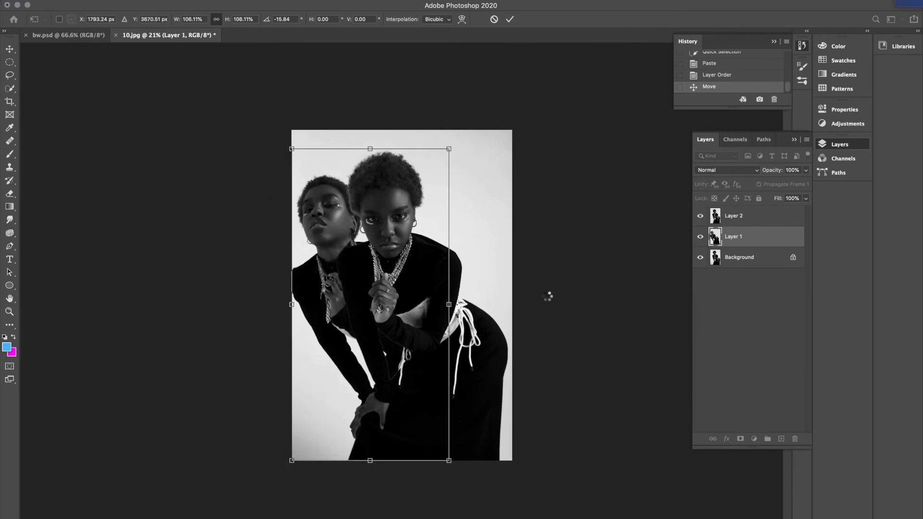
# Duplicate Layer 1 and flip the copy horizontally
pyautogui.click(706, 218)
pyautogui.click(702, 216)
pyautogui.click(701, 217)
pyautogui.click(558, 239)
pyautogui.moveTo(776, 241); pyautogui.dragTo(782, 439)
pyautogui.click(123, 352)
# Position and rotate the duplicated figure behind the central figure's right side, and move its layer below Layer 1
pyautogui.moveTo(463, 233); pyautogui.dragTo(481, 228)
pyautogui.moveTo(500, 273); pyautogui.dragTo(460, 263)
pyautogui.hotkey('ctrl', 't')
pyautogui.moveTo(517, 163); pyautogui.dragTo(540, 195)
pyautogui.moveTo(474, 236); pyautogui.dragTo(439, 236)
pyautogui.press('Return')
pyautogui.moveTo(759, 237); pyautogui.dragTo(760, 264)
pyautogui.moveTo(435, 218); pyautogui.dragTo(456, 192)
pyautogui.click(593, 243)
# Nudge the left figure slightly further toward the canvas's left edge
pyautogui.moveTo(347, 417); pyautogui.dragTo(343, 424)
pyautogui.moveTo(315, 208); pyautogui.dragTo(308, 210)
pyautogui.moveTo(318, 227); pyautogui.dragTo(315, 228)
pyautogui.click(572, 213)
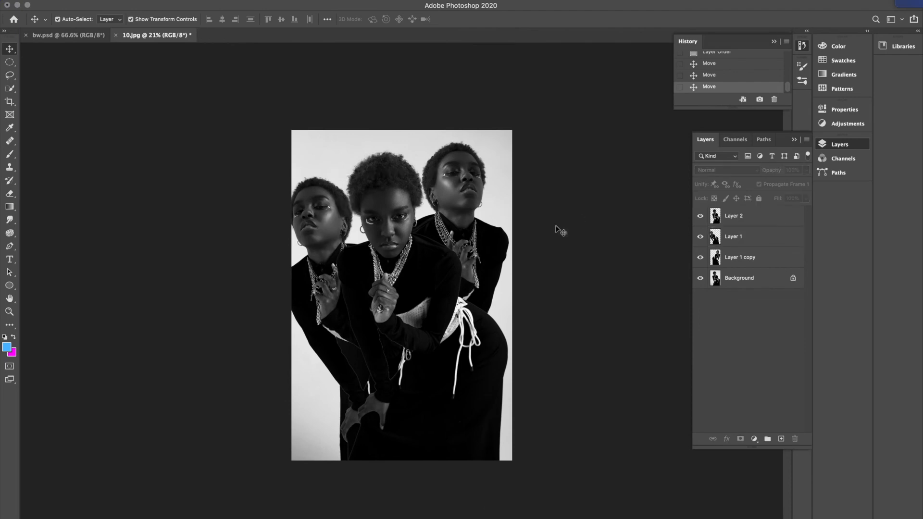
# Erase the pale fringe along the left figure's straight sleeve on Layer 1 with a 9 px Eraser brush
pyautogui.scroll(10, 403, 353)
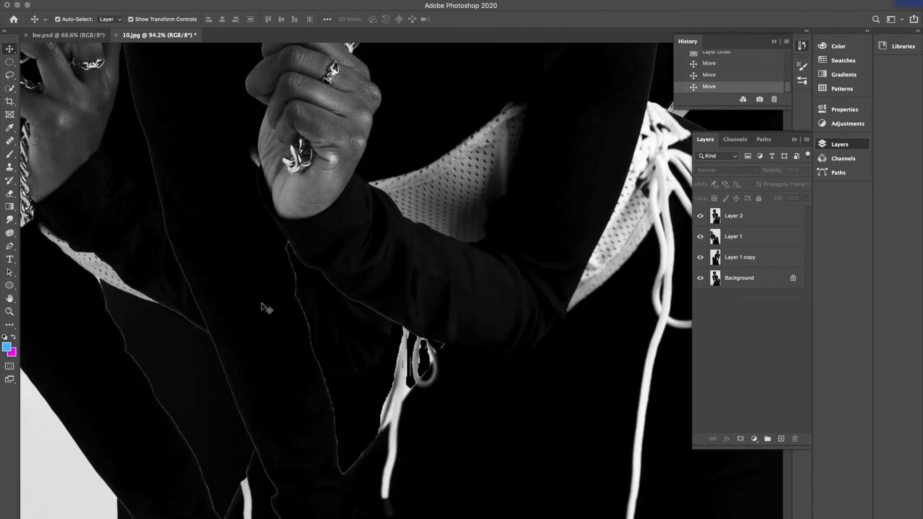
pyautogui.click(258, 285)
pyautogui.hscroll(-5, 258, 284)
pyautogui.scroll(-2, 258, 284)
pyautogui.click(9, 193)
pyautogui.click(73, 20)
pyautogui.click(294, 282)
pyautogui.hotkey('ctrl', 'z')
pyautogui.click(741, 237)
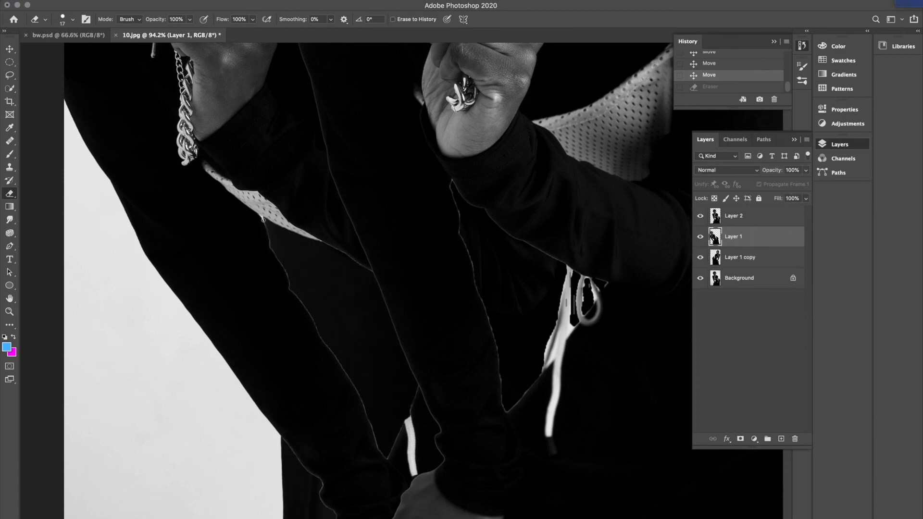
pyautogui.click(74, 21)
pyautogui.moveTo(65, 53); pyautogui.dragTo(60, 54)
pyautogui.click(382, 453)
pyautogui.click(297, 295)
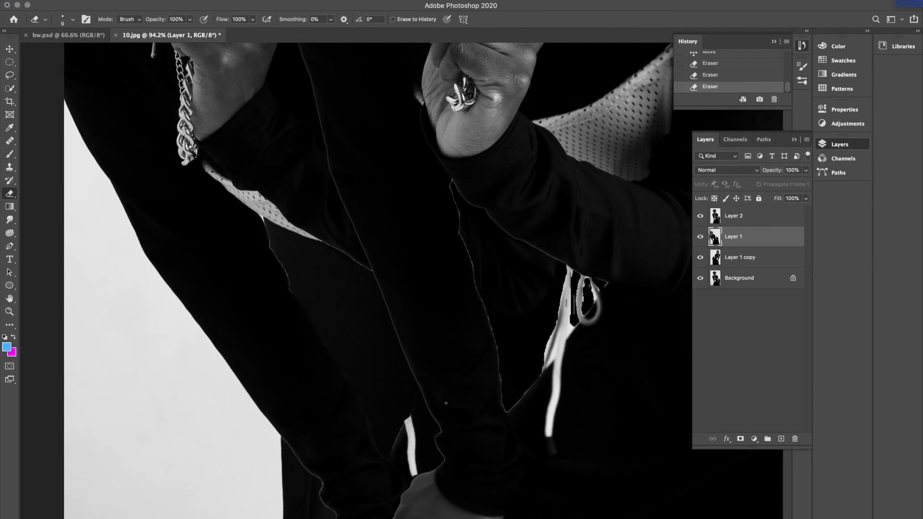
# Compare the left figure's sleeve edge with and without the latest eraser stroke
pyautogui.press('super+z')
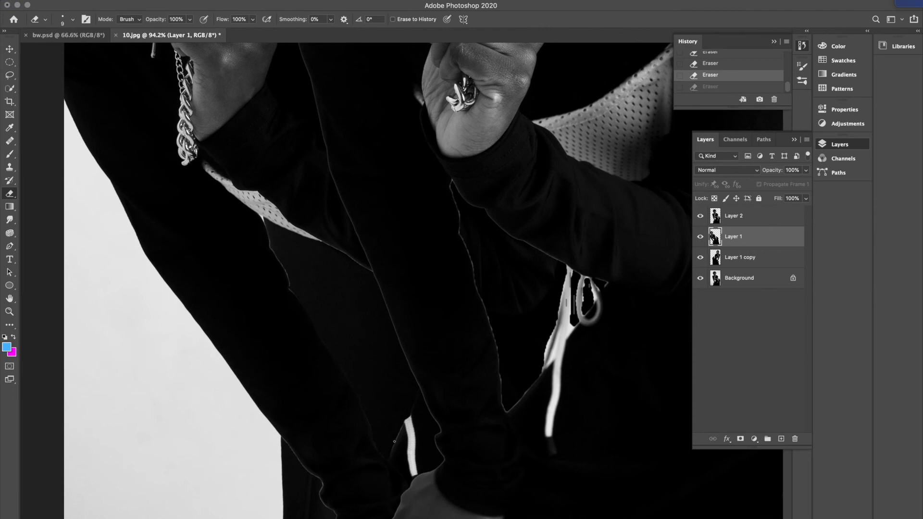
pyautogui.press('shift+super+z')
pyautogui.press('super+z')
pyautogui.press('shift+super+z')
pyautogui.press('super+z')
pyautogui.press('shift+super+z')
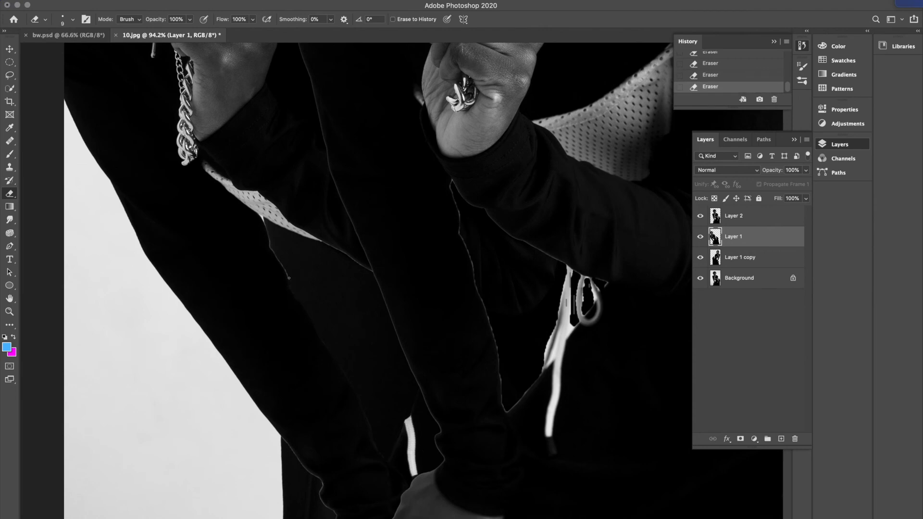
pyautogui.press('super+z')
pyautogui.press('shift+super+z')
pyautogui.press('super+z')
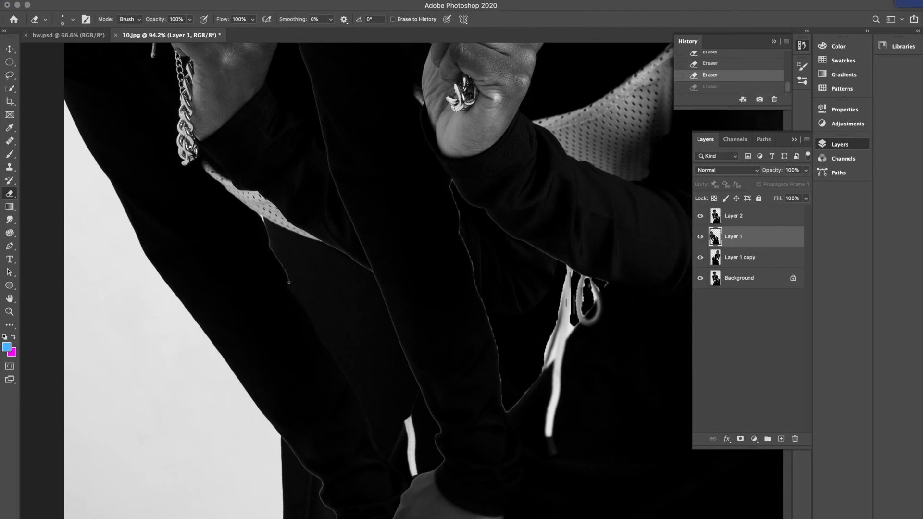
pyautogui.press('shift+super+z')
pyautogui.press('super+z')
pyautogui.press('shift+super+z')
pyautogui.press('super+z')
pyautogui.press('shift+super+z')
pyautogui.press('super+z')
pyautogui.press('shift+super+z')
pyautogui.press('super+z')
pyautogui.press('shift+super+z')
# Nudge the left and right figures slightly to the right, undoing the trial move of the central figure
pyautogui.press('super+0')
pyautogui.press('v')
pyautogui.moveTo(310, 216); pyautogui.dragTo(316, 217)
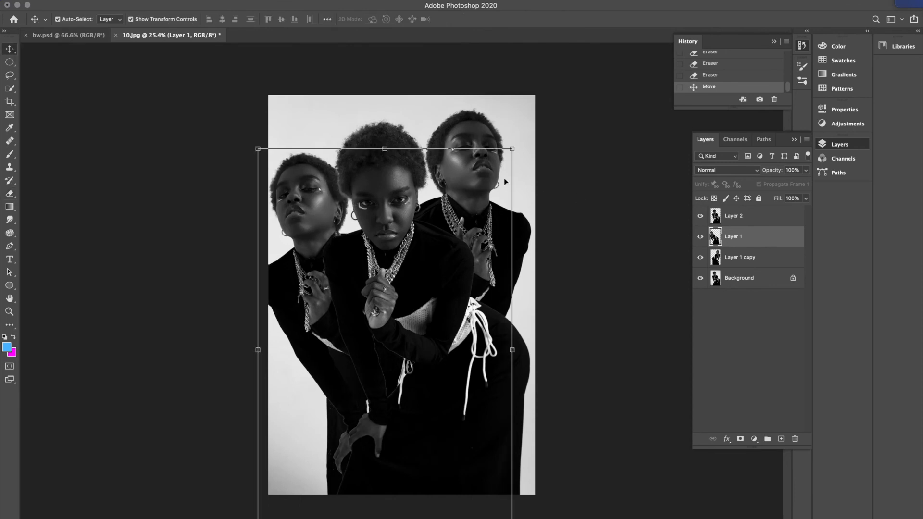
pyautogui.click(597, 216)
pyautogui.moveTo(483, 190); pyautogui.dragTo(503, 213)
pyautogui.moveTo(394, 180); pyautogui.dragTo(404, 181)
pyautogui.press('super+z')
# Add a white (#ffffff) Solid Color fill layer directly above the Background
pyautogui.click(741, 278)
pyautogui.click(754, 438)
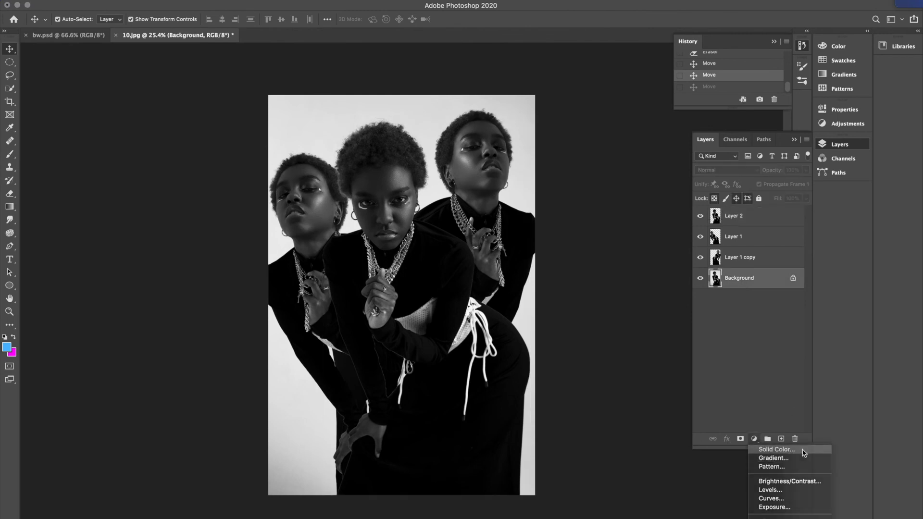
pyautogui.click(769, 447)
pyautogui.moveTo(561, 474); pyautogui.dragTo(554, 351)
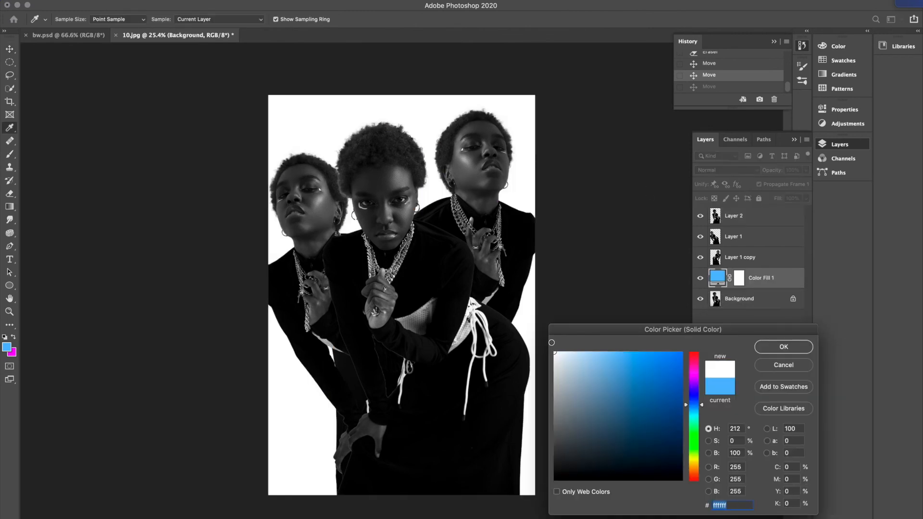
pyautogui.click(783, 346)
# Move the central figure slightly to the right between the two side figures
pyautogui.press('v')
pyautogui.moveTo(379, 163); pyautogui.dragTo(380, 194)
pyautogui.moveTo(406, 254); pyautogui.dragTo(414, 253)
pyautogui.click(558, 188)
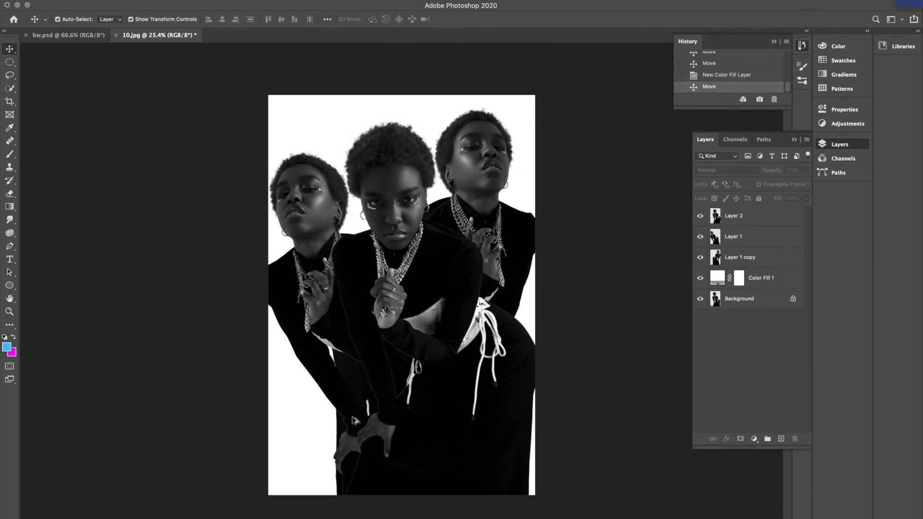
# Erase the light remnants inside the small cord loop below the central figure's bent sleeve on Layer 2
pyautogui.scroll(5, 360, 387)
pyautogui.click(764, 265)
pyautogui.click(762, 216)
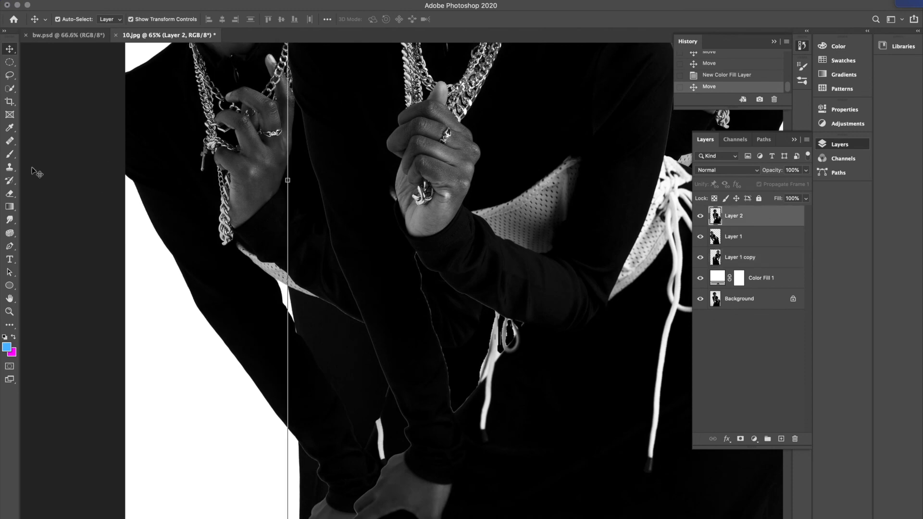
pyautogui.click(9, 193)
pyautogui.scroll(5, 463, 303)
pyautogui.click(613, 366)
pyautogui.click(605, 359)
pyautogui.click(588, 358)
pyautogui.click(581, 352)
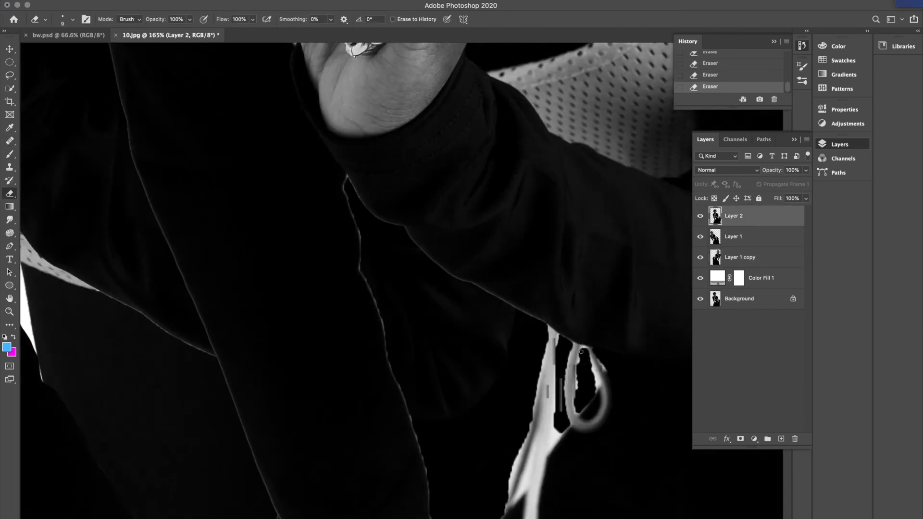
pyautogui.press('super+z')
pyautogui.press('super+z')
pyautogui.click(576, 409)
# Undo and redo the eraser strokes around the small cord loop to clean up its inner edge
pyautogui.press('super+z')
pyautogui.press('super+z')
pyautogui.press('super+shift+z')
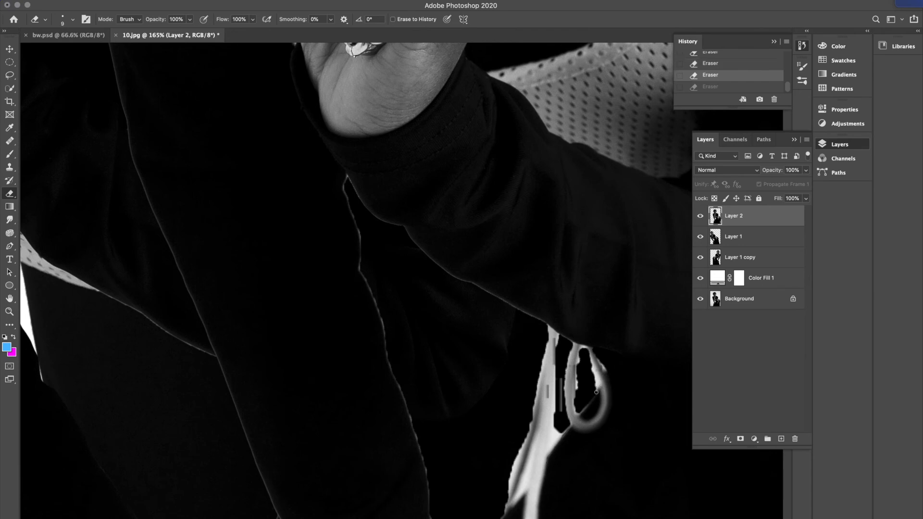
pyautogui.press('super+shift+z')
pyautogui.press('super+z')
pyautogui.press('super+shift+z')
pyautogui.press('super+z')
pyautogui.press('super+shift+z')
pyautogui.scroll(2, 665, 402)
pyautogui.press('super+z')
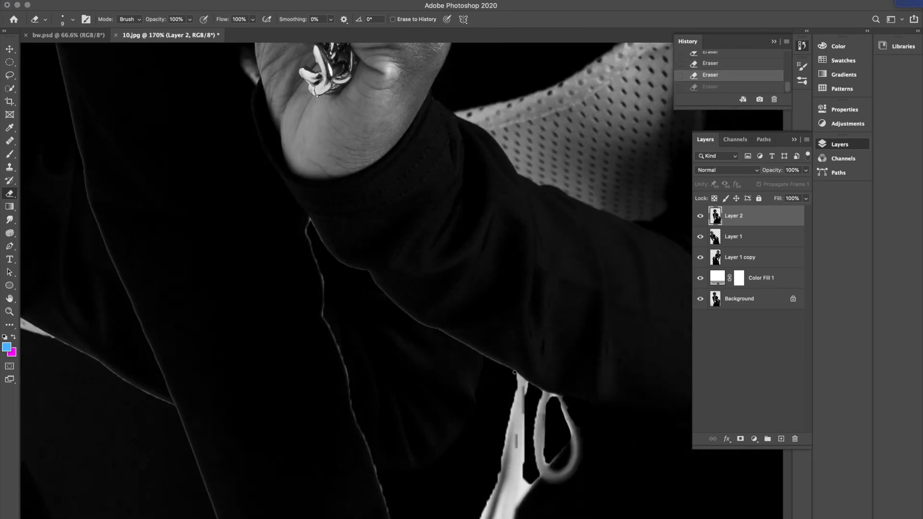
# Erase the thin light outline along the underside of the central figure's bent forearm
pyautogui.moveTo(465, 343); pyautogui.dragTo(436, 328)
pyautogui.scroll(3, 412, 326)
pyautogui.hscroll(-3, 412, 326)
pyautogui.moveTo(382, 274); pyautogui.dragTo(408, 313)
pyautogui.press('super+z')
pyautogui.press('super+shift+z')
pyautogui.press('super+z')
pyautogui.moveTo(383, 277)
pyautogui.mouseDown()
pyautogui.moveTo(411, 316)
pyautogui.moveTo(447, 333)
pyautogui.moveTo(482, 369)
pyautogui.mouseUp()
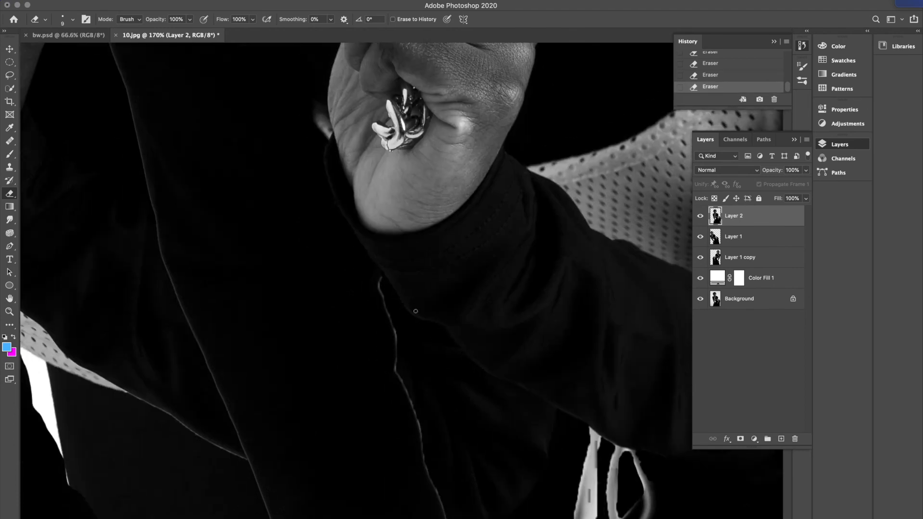
# Erase the light outline down the inner edge of the central figure's straight arm and the adjoining dress edge
pyautogui.moveTo(379, 279); pyautogui.dragTo(399, 371)
pyautogui.scroll(-5, 399, 370)
pyautogui.press('super+z')
pyautogui.press('super+shift+z')
pyautogui.moveTo(438, 269); pyautogui.dragTo(399, 196)
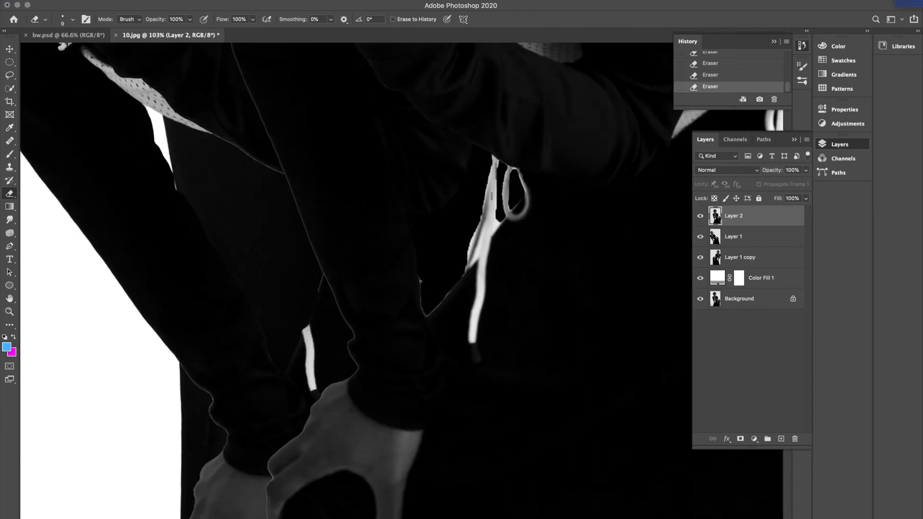
pyautogui.scroll(5, 419, 275)
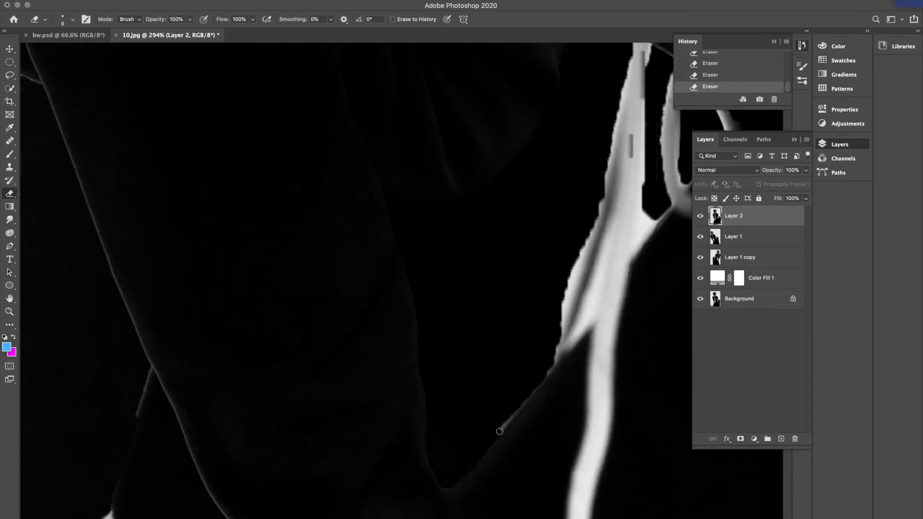
pyautogui.scroll(-5, 563, 487)
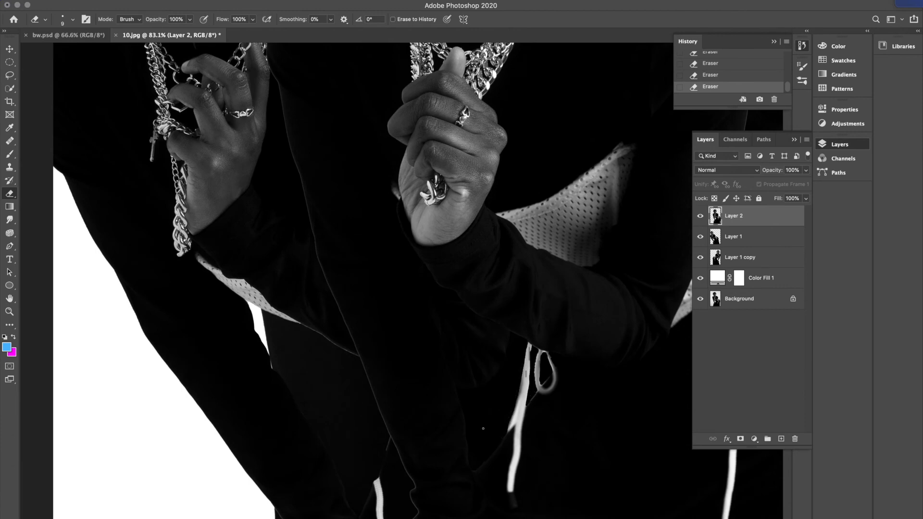
# Compare the edge beside the hanging cord with and without the latest eraser stroke
pyautogui.scroll(3, 483, 429)
pyautogui.press('super+z')
pyautogui.press('super+shift+z')
pyautogui.press('super+z')
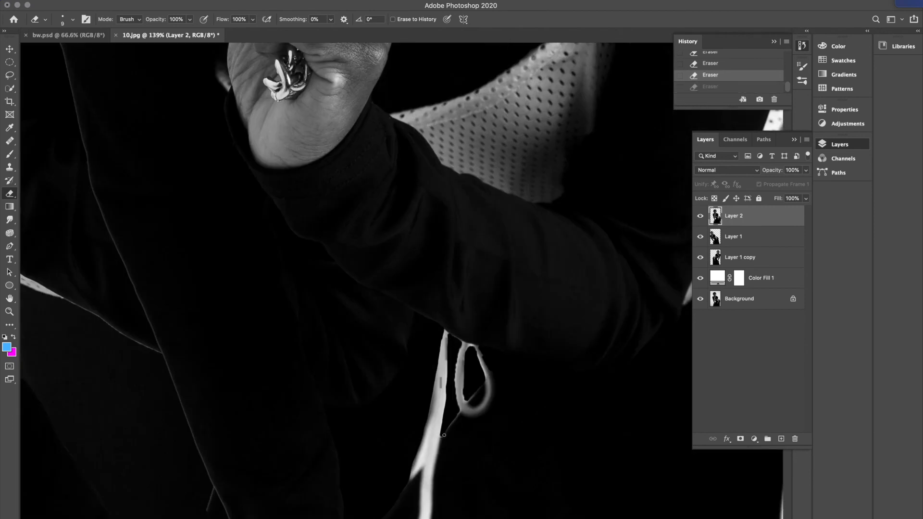
pyautogui.press('super+shift+z')
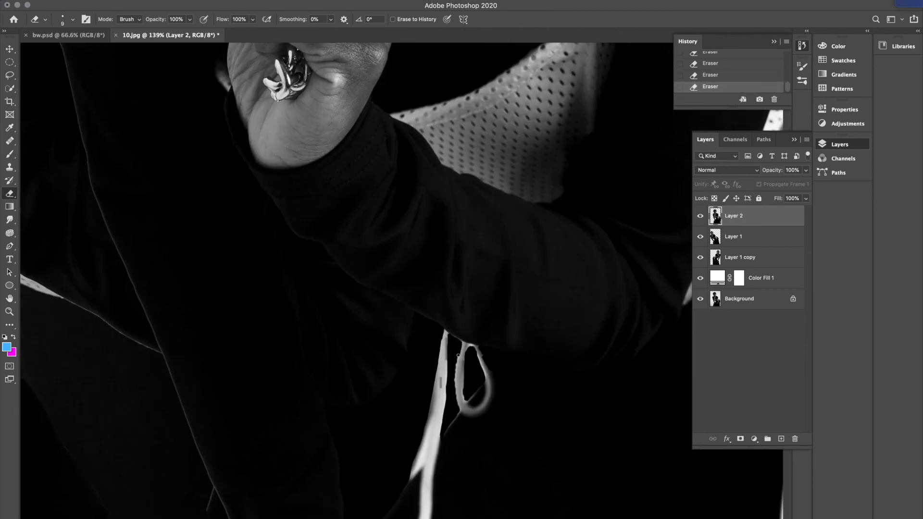
# Undo the latest eraser stroke and touch up the remaining light edges around the small cord loop
pyautogui.scroll(-5, 549, 261)
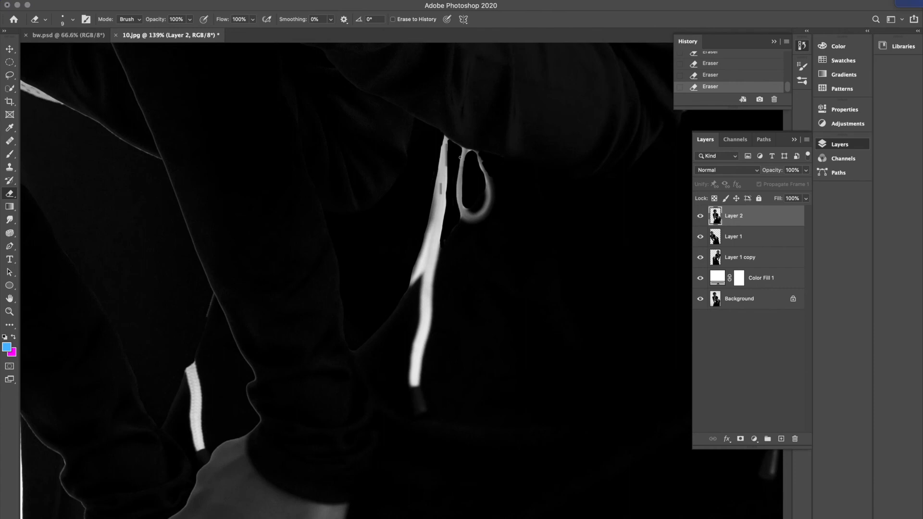
pyautogui.hscroll(-4, 176, 467)
pyautogui.scroll(-2, 177, 467)
pyautogui.press('super+z')
pyautogui.scroll(6, 573, 324)
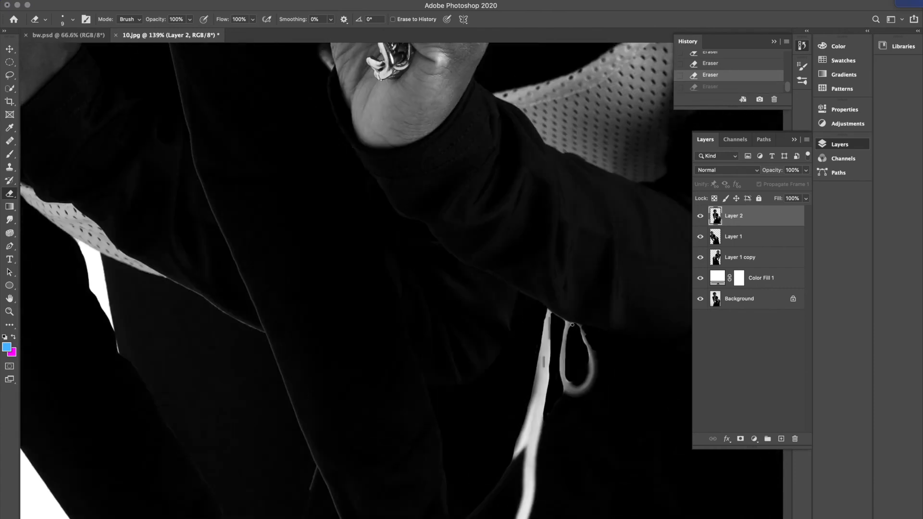
pyautogui.click(568, 380)
pyautogui.moveTo(581, 326); pyautogui.dragTo(584, 335)
# Erase the light outline along the central figure's resting hand and the thigh edge below it on Layer 2
pyautogui.scroll(-5, 490, 202)
pyautogui.click(744, 257)
pyautogui.click(743, 219)
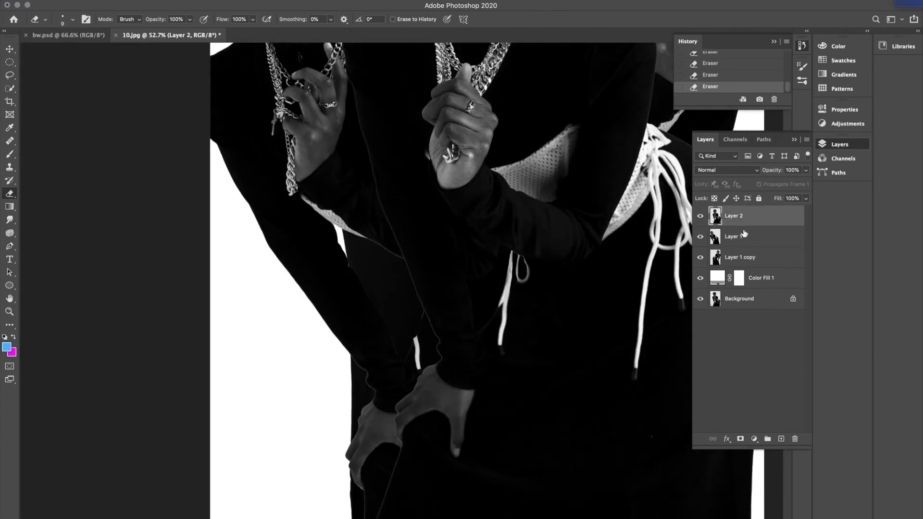
pyautogui.click(744, 234)
pyautogui.scroll(5, 369, 297)
pyautogui.press('super+z')
pyautogui.click(757, 216)
pyautogui.press('super+shift+z')
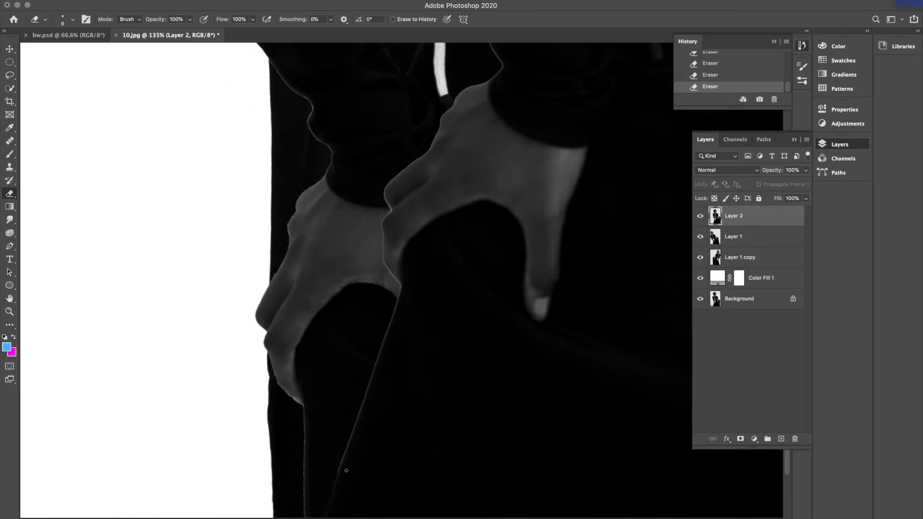
pyautogui.moveTo(409, 166); pyautogui.dragTo(386, 201)
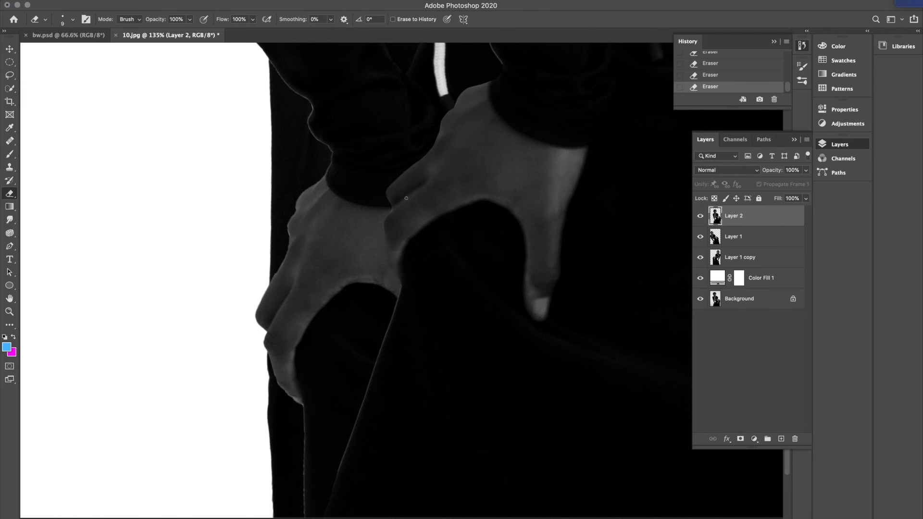
pyautogui.moveTo(396, 300); pyautogui.dragTo(372, 373)
pyautogui.moveTo(341, 464); pyautogui.dragTo(336, 485)
pyautogui.scroll(-5, 435, 320)
pyautogui.scroll(4, 422, 412)
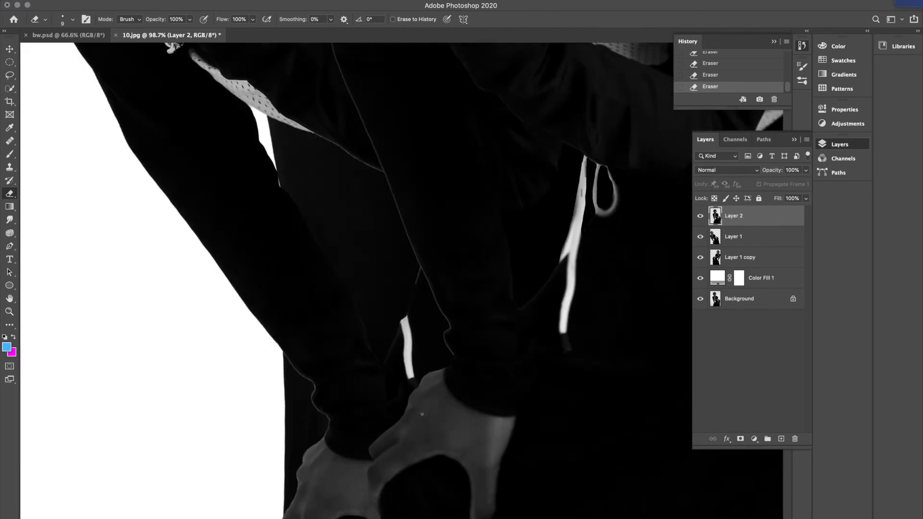
# Erase the light outline along the outer edge of the central figure's straight arm from the wrist up past the elbow on Layer 2
pyautogui.scroll(3, 422, 412)
pyautogui.scroll(5, 444, 432)
pyautogui.moveTo(442, 275)
pyautogui.mouseDown()
pyautogui.moveTo(426, 222)
pyautogui.moveTo(437, 200)
pyautogui.moveTo(389, 117)
pyautogui.mouseUp()
pyautogui.scroll(6, 470, 307)
pyautogui.hscroll(-2, 470, 307)
pyautogui.moveTo(488, 439); pyautogui.dragTo(407, 246)
pyautogui.scroll(2, 489, 427)
pyautogui.moveTo(423, 395); pyautogui.dragTo(332, 155)
pyautogui.scroll(5, 436, 351)
pyautogui.hscroll(-2, 436, 351)
pyautogui.moveTo(436, 351)
pyautogui.mouseDown()
pyautogui.moveTo(383, 231)
pyautogui.moveTo(342, 97)
pyautogui.mouseUp()
pyautogui.scroll(4, 384, 287)
pyautogui.scroll(5, 456, 455)
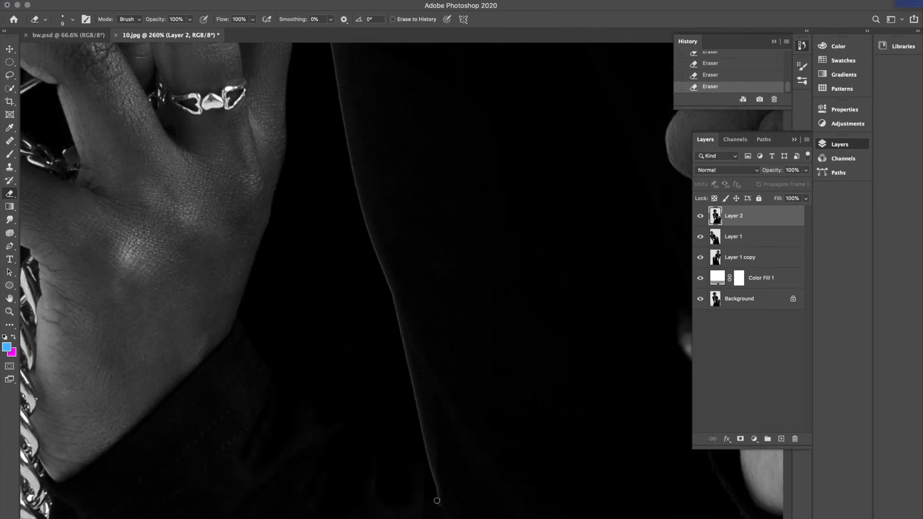
# Erase the light outline along the outer edge of the central figure's upper arm toward the shoulder, beside the other figure's ringed hand
pyautogui.moveTo(438, 510); pyautogui.dragTo(389, 286)
pyautogui.scroll(-3, 515, 407)
pyautogui.hscroll(-2, 515, 408)
pyautogui.scroll(5, 507, 392)
pyautogui.moveTo(472, 387); pyautogui.dragTo(423, 222)
pyautogui.scroll(5, 424, 223)
pyautogui.hscroll(-4, 423, 222)
pyautogui.moveTo(548, 328); pyautogui.dragTo(536, 250)
pyautogui.moveTo(543, 298)
pyautogui.mouseDown()
pyautogui.moveTo(527, 222)
pyautogui.moveTo(505, 182)
pyautogui.mouseUp()
pyautogui.scroll(6, 505, 181)
pyautogui.scroll(6, 544, 257)
pyautogui.hscroll(3, 543, 258)
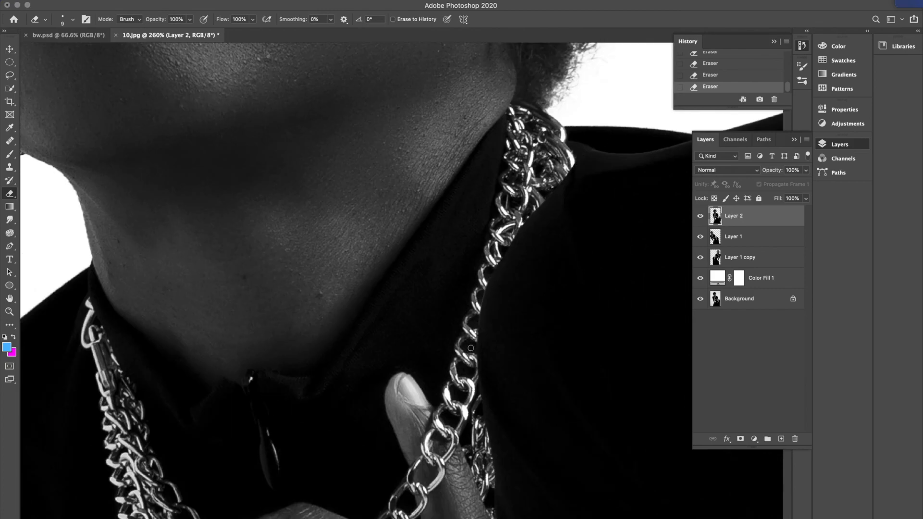
# Erase the outer edge of the central figure's bent arm beside the rear figure's hand, comparing it with and without the latest stroke
pyautogui.scroll(5, 481, 307)
pyautogui.hscroll(5, 481, 307)
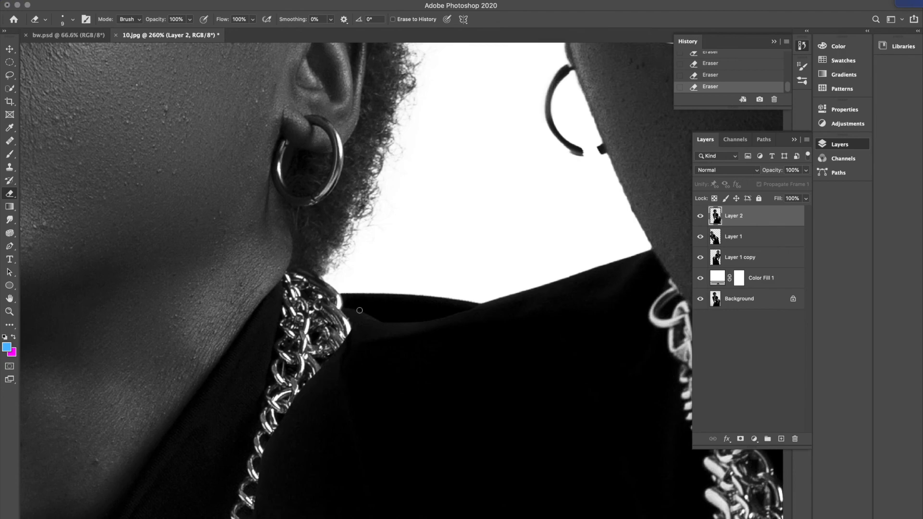
pyautogui.scroll(-8, 472, 326)
pyautogui.scroll(7, 475, 256)
pyautogui.moveTo(377, 437); pyautogui.dragTo(391, 333)
pyautogui.moveTo(413, 150); pyautogui.dragTo(385, 380)
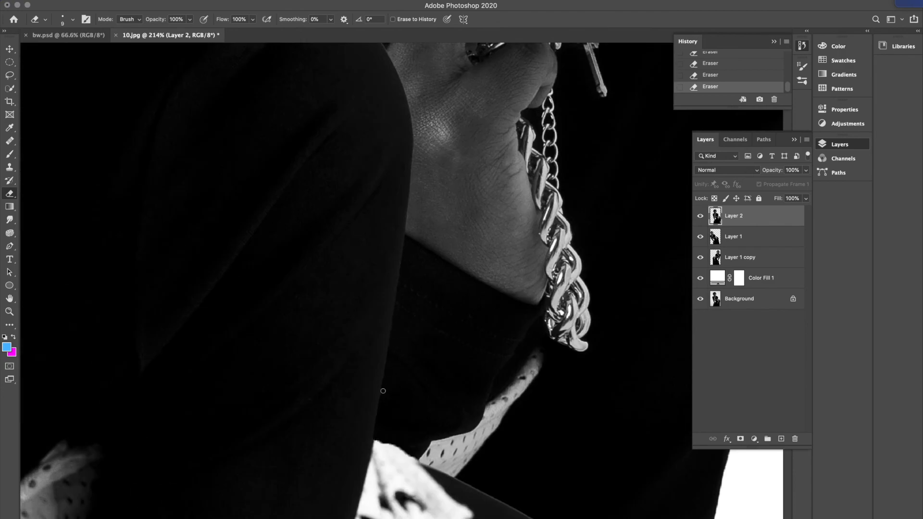
pyautogui.scroll(-4, 224, 175)
pyautogui.press('super+z')
pyautogui.scroll(-4, 553, 378)
pyautogui.hscroll(3, 552, 379)
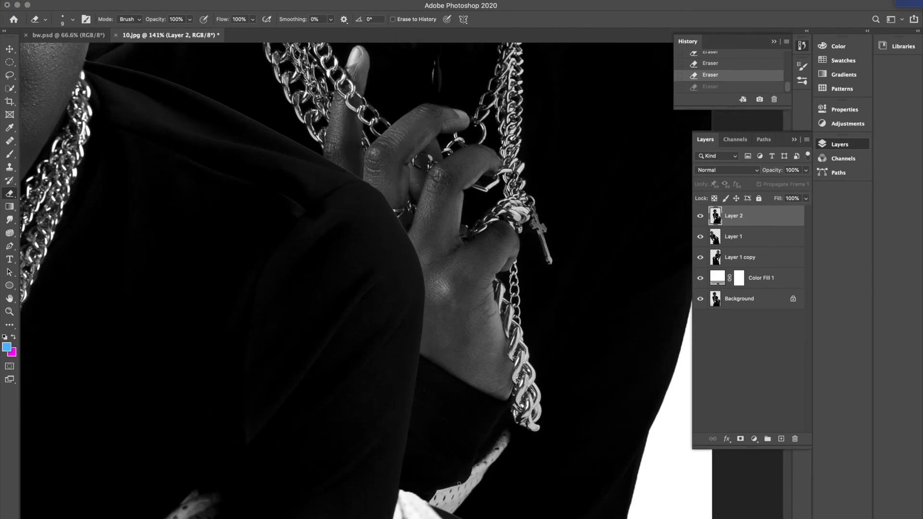
pyautogui.scroll(4, 552, 379)
pyautogui.press('super+shift+z')
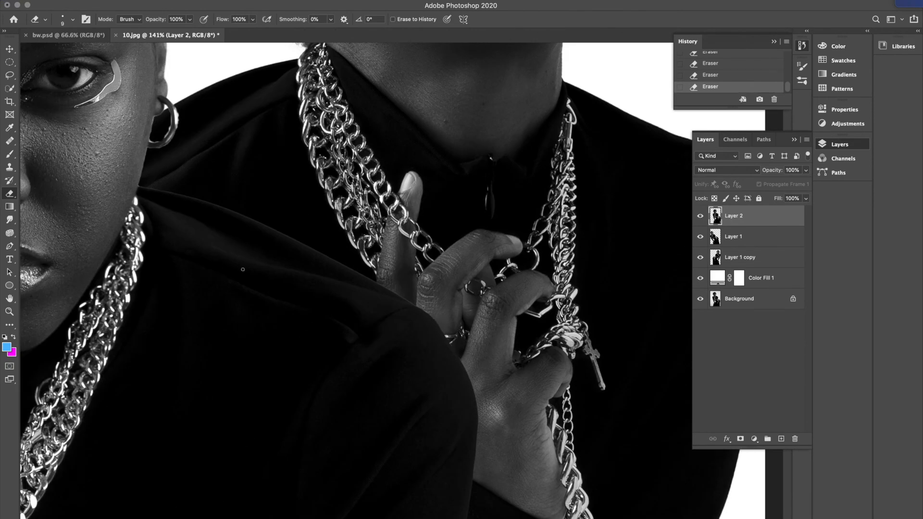
# Check the central figure's shoulder edge near the neck chains with and without the latest eraser stroke
pyautogui.moveTo(429, 315); pyautogui.dragTo(467, 373)
pyautogui.moveTo(344, 303); pyautogui.dragTo(520, 324)
pyautogui.press('super+z')
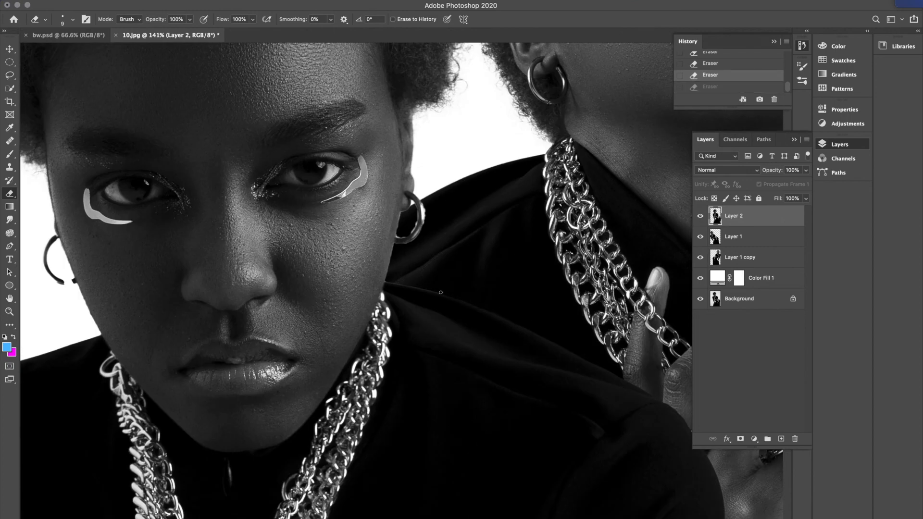
pyautogui.press('super+shift+z')
pyautogui.scroll(5, 452, 301)
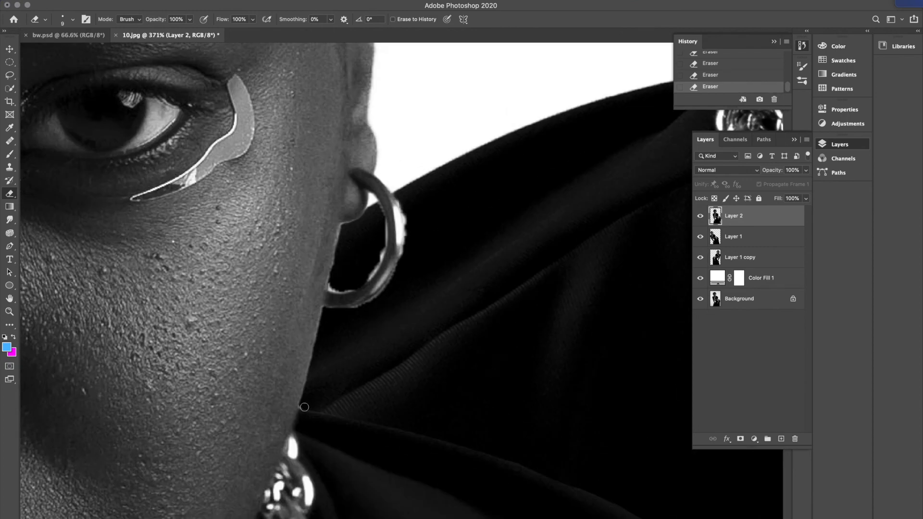
# Compare the central figure's jaw and hoop earring with and without the latest eraser stroke, and leave the stroke undone
pyautogui.scroll(-7, 305, 405)
pyautogui.scroll(4, 305, 406)
pyautogui.press('super+z')
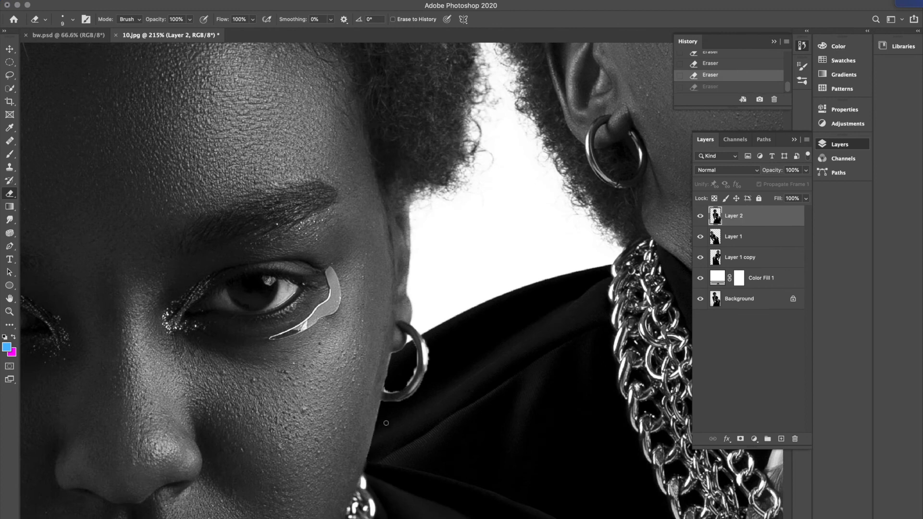
pyautogui.press('super+shift+z')
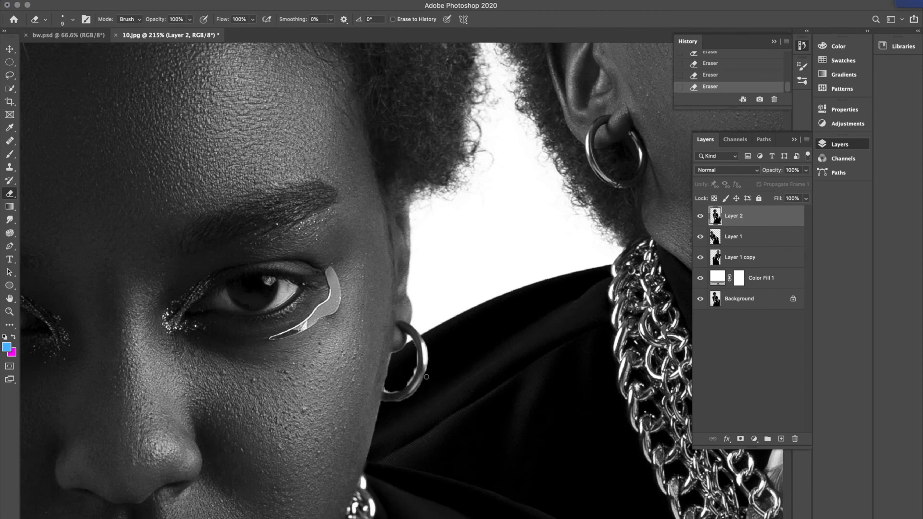
pyautogui.press('super+z')
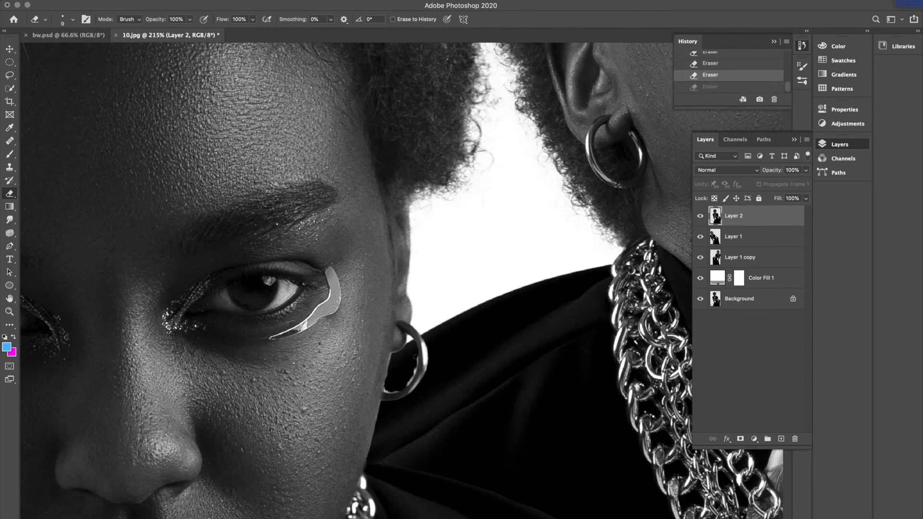
pyautogui.press('super+shift+z')
pyautogui.press('super+z')
pyautogui.press('super+shift+z')
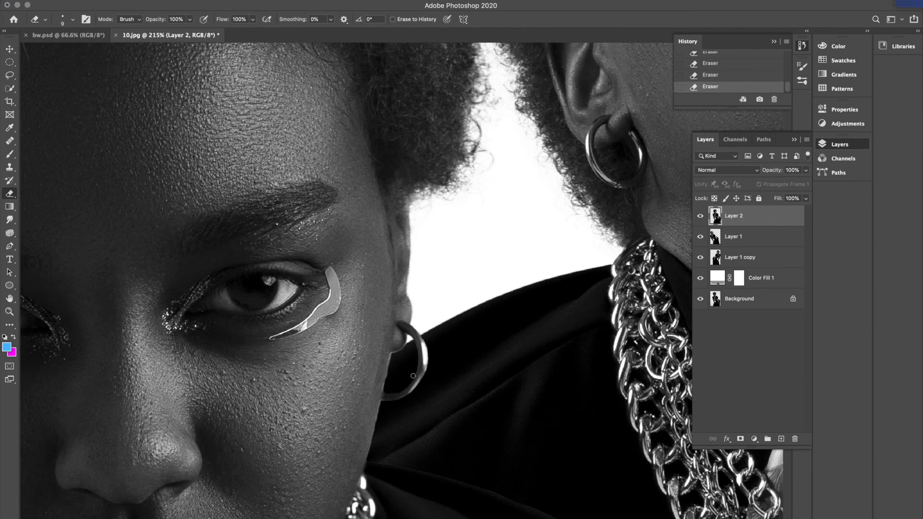
pyautogui.press('super+z')
pyautogui.press('super+shift+z')
pyautogui.press('super+z')
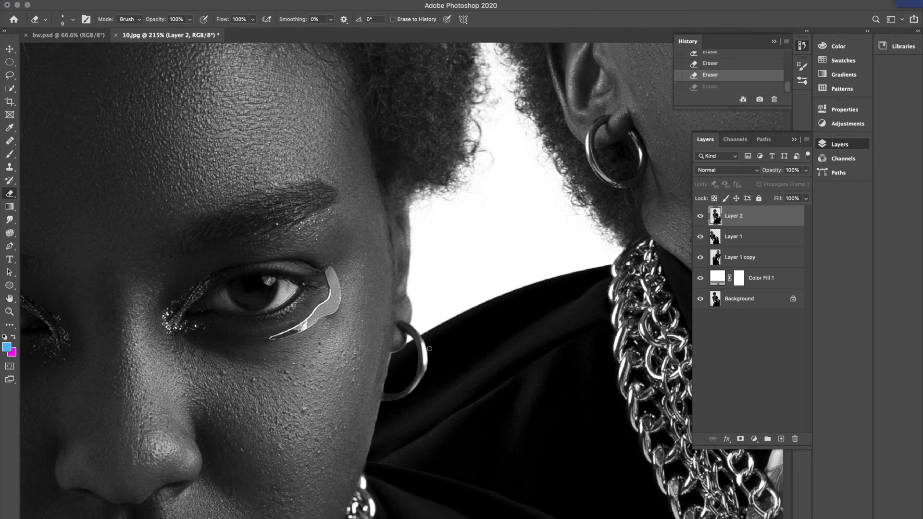
# Erase the light outline along the central figure's hip where it overlaps the rear figure's sleeve on Layer 2
pyautogui.scroll(-10, 428, 367)
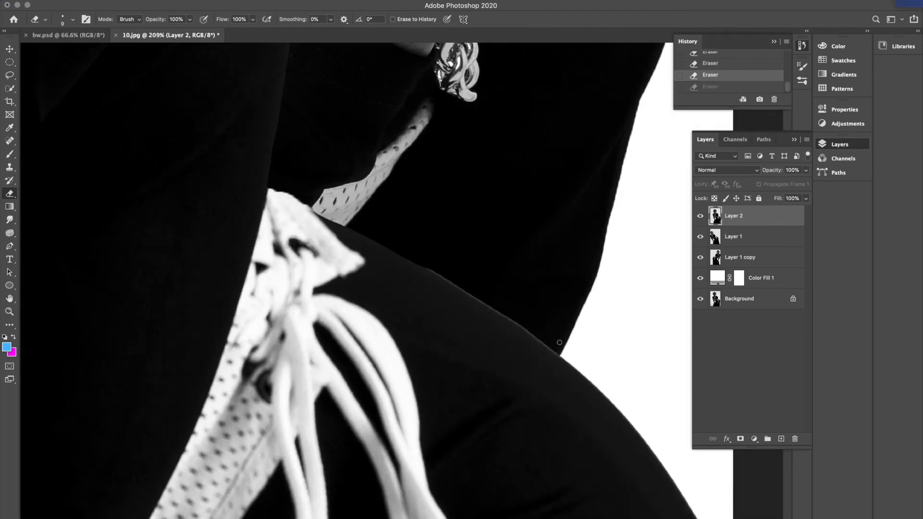
pyautogui.moveTo(438, 269); pyautogui.dragTo(547, 346)
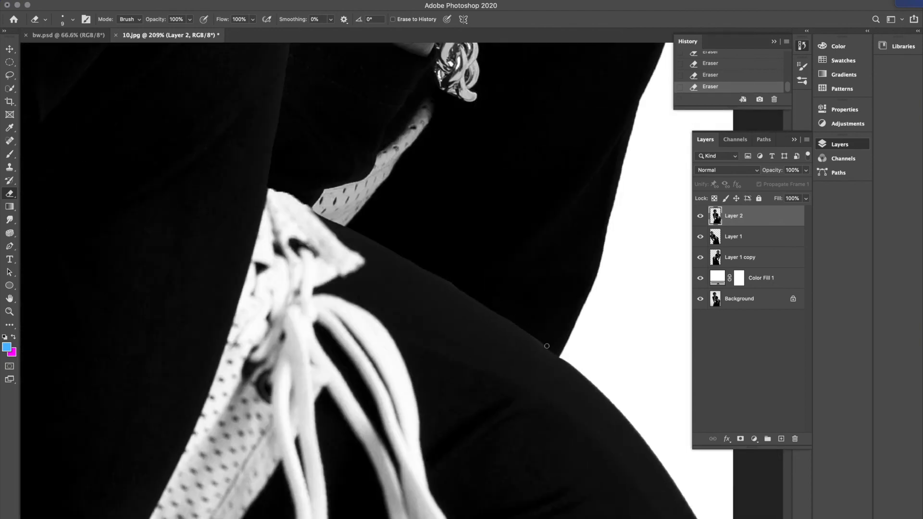
pyautogui.scroll(5, 452, 282)
pyautogui.moveTo(384, 335); pyautogui.dragTo(319, 306)
pyautogui.scroll(-10, 575, 409)
pyautogui.scroll(5, 575, 409)
pyautogui.scroll(6, 359, 226)
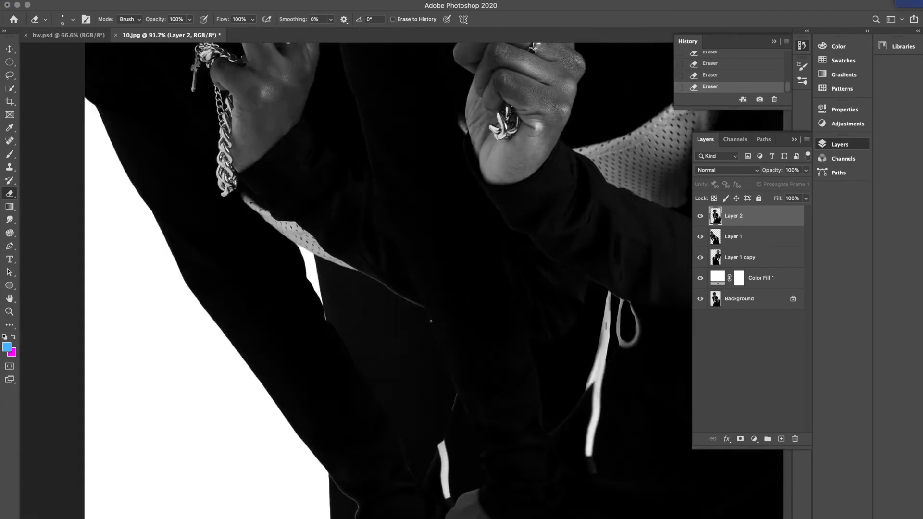
# Undo the latest eraser stroke and erase the light outline along the sleeve cuff of the figure on Layer 1
pyautogui.moveTo(511, 466); pyautogui.dragTo(578, 147)
pyautogui.press('super+z')
pyautogui.keyDown('super'); pyautogui.click(423, 247); pyautogui.keyUp('super')
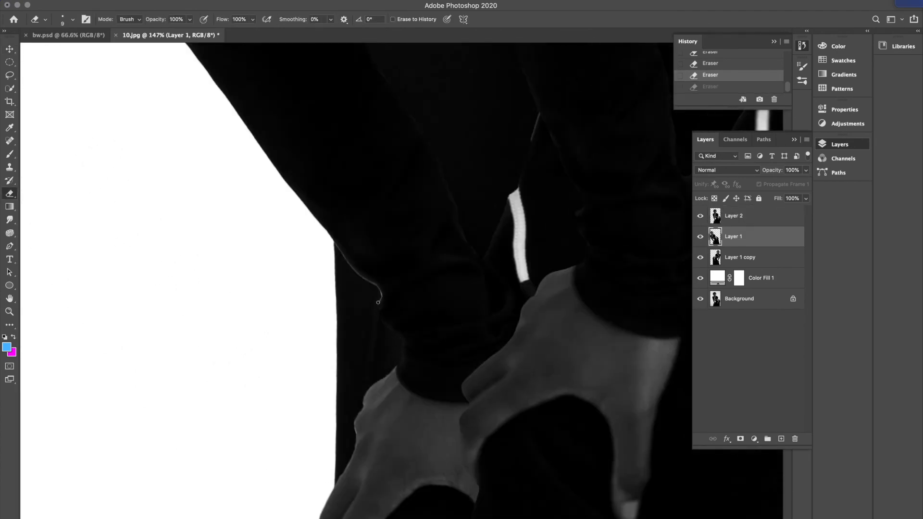
pyautogui.moveTo(377, 306); pyautogui.dragTo(379, 285)
pyautogui.scroll(-3, 370, 494)
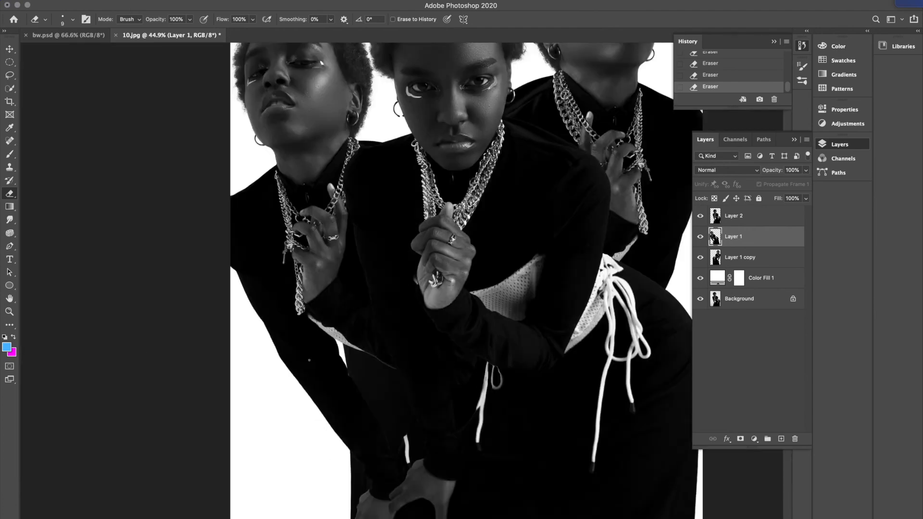
pyautogui.press('v')
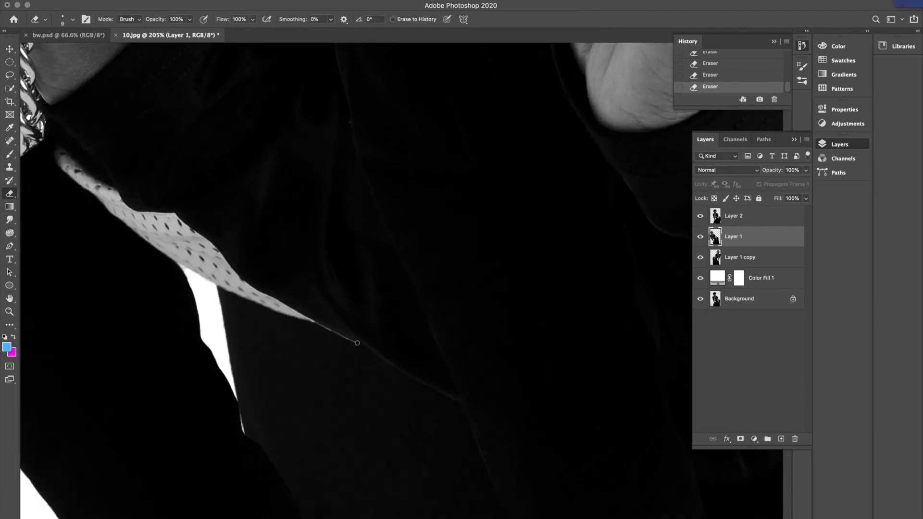
# Add a new empty layer directly above Color Fill 1 and set the brush colour to black
pyautogui.hotkey('ctrl', '0')
pyautogui.click(752, 279)
pyautogui.click(781, 439)
pyautogui.press('b')
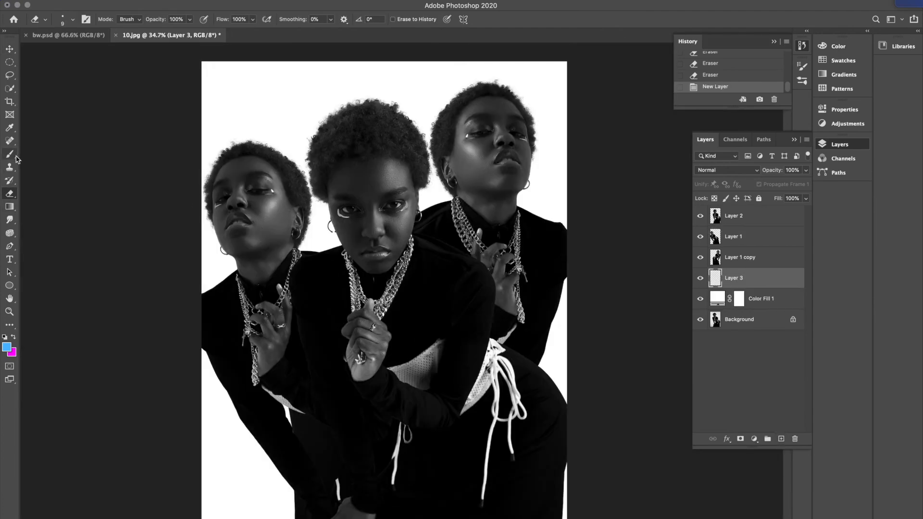
pyautogui.moveTo(351, 165); pyautogui.dragTo(320, 161)
pyautogui.press('super+z')
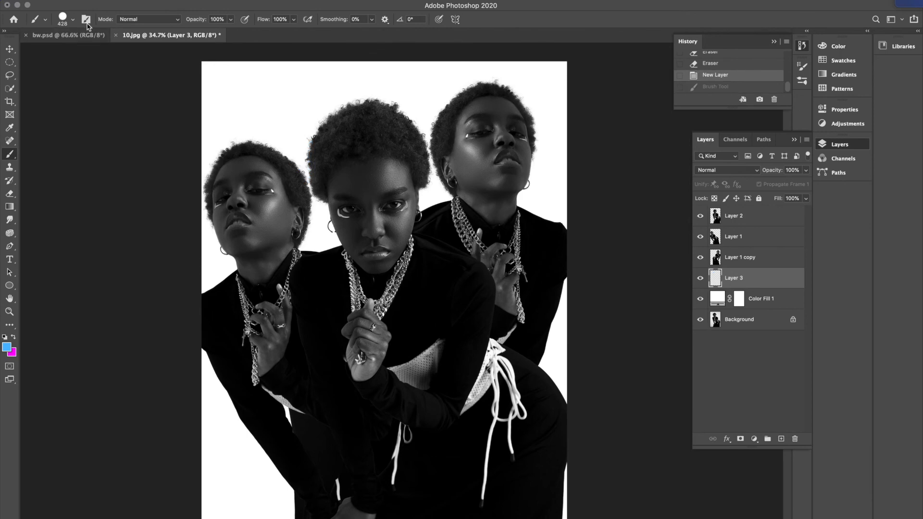
pyautogui.click(7, 347)
pyautogui.moveTo(558, 437); pyautogui.dragTo(555, 480)
pyautogui.click(784, 346)
# Choose the 80 px scattered-dot brush tip, set its spacing to 1%, and undo the test stroke made with it
pyautogui.click(802, 67)
pyautogui.click(704, 116)
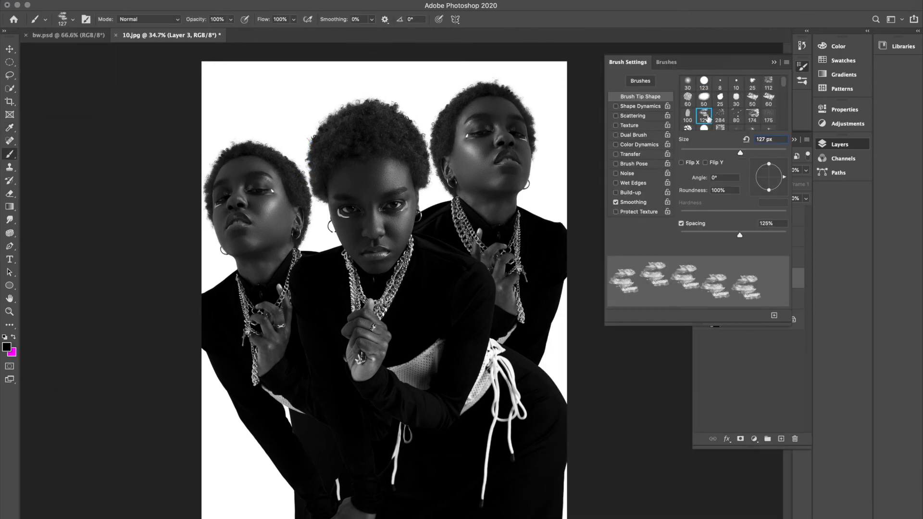
pyautogui.click(688, 115)
pyautogui.click(723, 117)
pyautogui.click(737, 118)
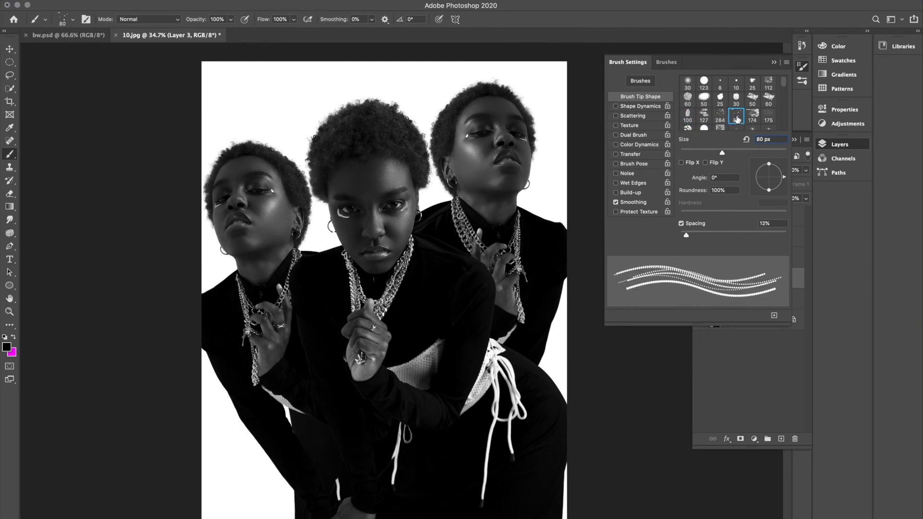
pyautogui.moveTo(687, 238); pyautogui.dragTo(674, 238)
pyautogui.moveTo(408, 88)
pyautogui.mouseDown()
pyautogui.moveTo(240, 105)
pyautogui.moveTo(328, 207)
pyautogui.mouseUp()
pyautogui.press('super+z')
# Enlarge the brush and scribble looping black lines across the white background behind the figures on Layer 3
pyautogui.click(73, 20)
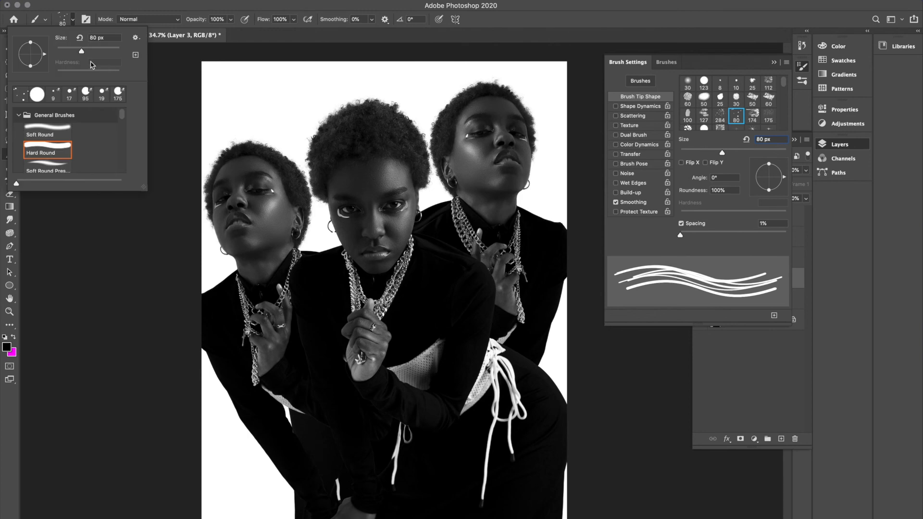
pyautogui.moveTo(81, 52); pyautogui.dragTo(92, 52)
pyautogui.moveTo(349, 77)
pyautogui.mouseDown()
pyautogui.moveTo(292, 98)
pyautogui.moveTo(435, 125)
pyautogui.mouseUp()
pyautogui.press('super+z')
pyautogui.moveTo(366, 91)
pyautogui.mouseDown()
pyautogui.moveTo(436, 124)
pyautogui.moveTo(548, 223)
pyautogui.moveTo(375, 100)
pyautogui.mouseUp()
pyautogui.moveTo(464, 61)
pyautogui.mouseDown()
pyautogui.moveTo(284, 129)
pyautogui.moveTo(327, 62)
pyautogui.mouseUp()
pyautogui.scroll(-5, 454, 220)
pyautogui.scroll(3, 422, 192)
pyautogui.moveTo(349, 187)
pyautogui.mouseDown()
pyautogui.moveTo(370, 228)
pyautogui.moveTo(505, 197)
pyautogui.moveTo(296, 248)
pyautogui.moveTo(279, 179)
pyautogui.moveTo(359, 306)
pyautogui.mouseUp()
pyautogui.moveTo(451, 291)
pyautogui.mouseDown()
pyautogui.moveTo(293, 395)
pyautogui.moveTo(316, 382)
pyautogui.moveTo(337, 435)
pyautogui.moveTo(535, 307)
pyautogui.moveTo(384, 241)
pyautogui.moveTo(294, 120)
pyautogui.moveTo(351, 109)
pyautogui.mouseUp()
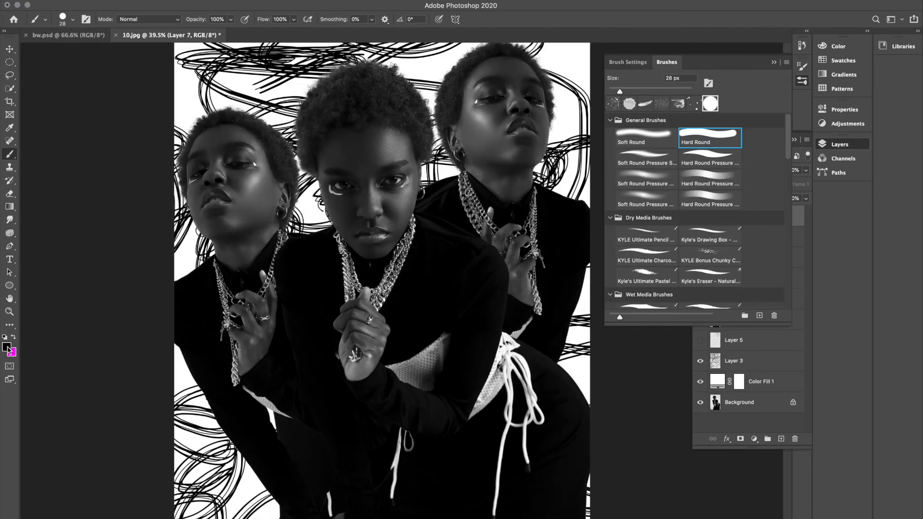
# Set the brush colour to white, undo the test stroke, and reduce the Hard Round brush to 19 px
pyautogui.click(7, 348)
pyautogui.moveTo(555, 366); pyautogui.dragTo(543, 342)
pyautogui.click(804, 349)
pyautogui.scroll(8, 405, 191)
pyautogui.scroll(-8, 412, 195)
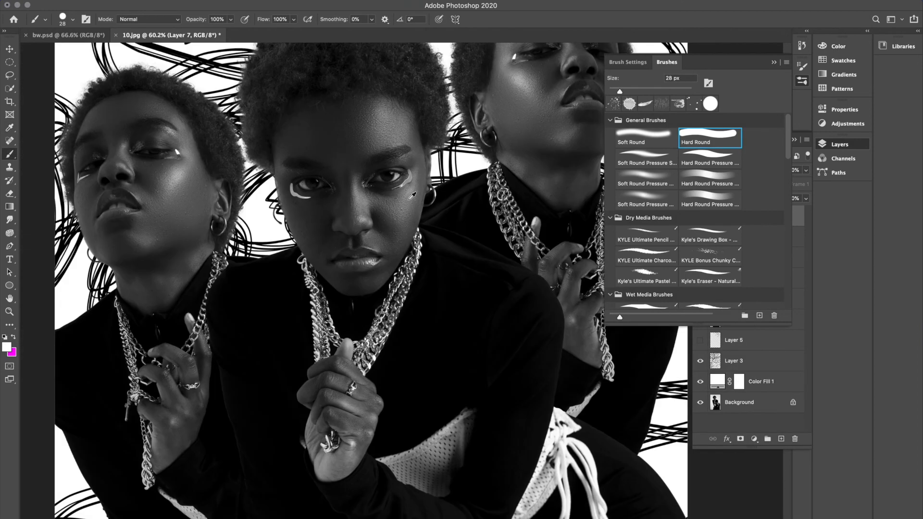
pyautogui.moveTo(332, 242); pyautogui.dragTo(298, 246)
pyautogui.press('super+z')
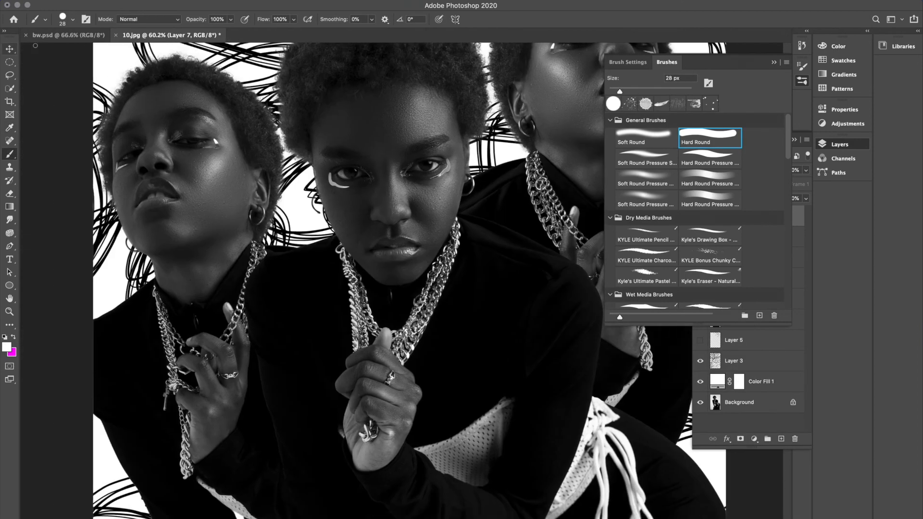
pyautogui.click(73, 19)
pyautogui.moveTo(65, 51); pyautogui.dragTo(62, 50)
# Paint a white outline along the central figure's shoulder and down the outer edge of the straight arm on Layer 7
pyautogui.click(334, 239)
pyautogui.moveTo(323, 244); pyautogui.dragTo(307, 251)
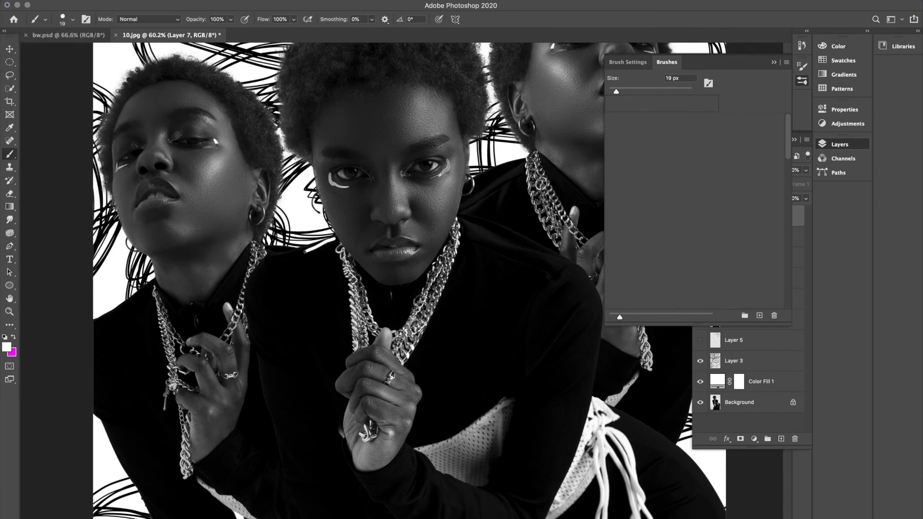
pyautogui.moveTo(254, 297); pyautogui.dragTo(309, 511)
pyautogui.scroll(-3, 336, 432)
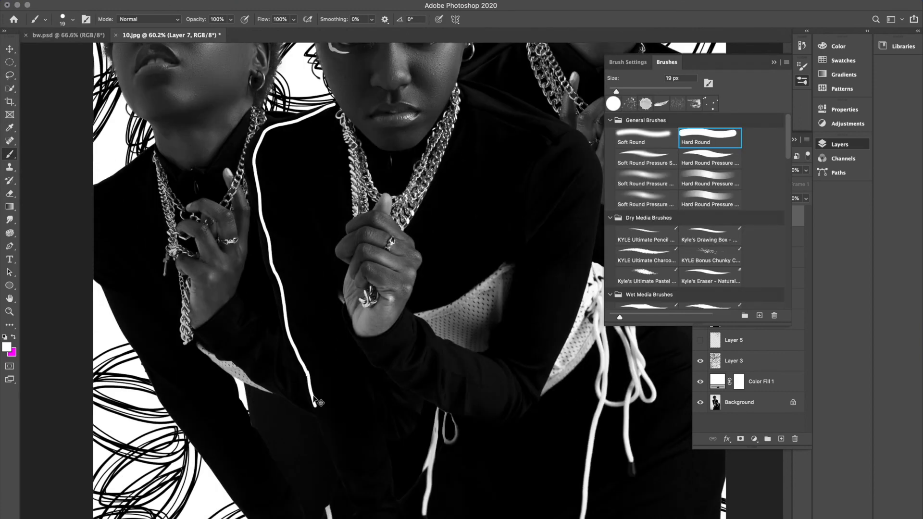
pyautogui.moveTo(300, 369); pyautogui.dragTo(363, 518)
pyautogui.scroll(-3, 365, 517)
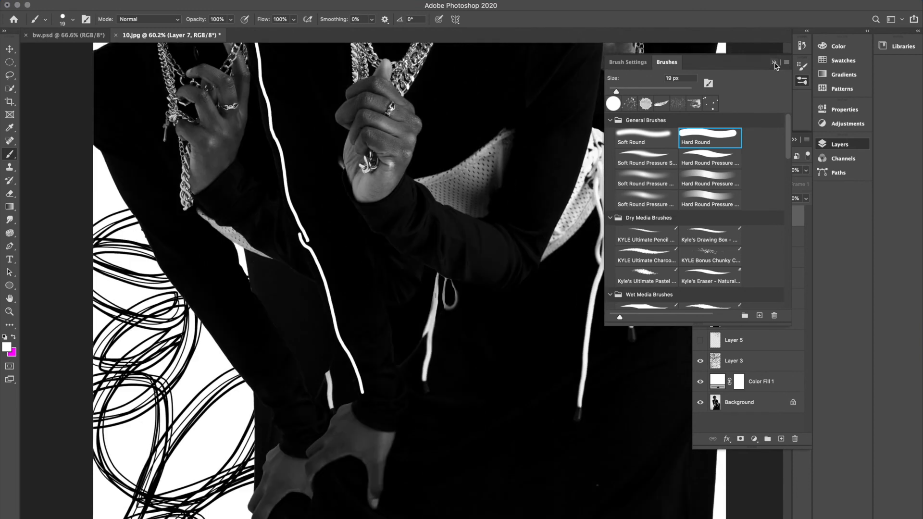
# Undo the forearm part of the white outline and hide Layer 1 and Layer 1 copy
pyautogui.click(774, 63)
pyautogui.press('super+z')
pyautogui.click(700, 299)
pyautogui.click(700, 319)
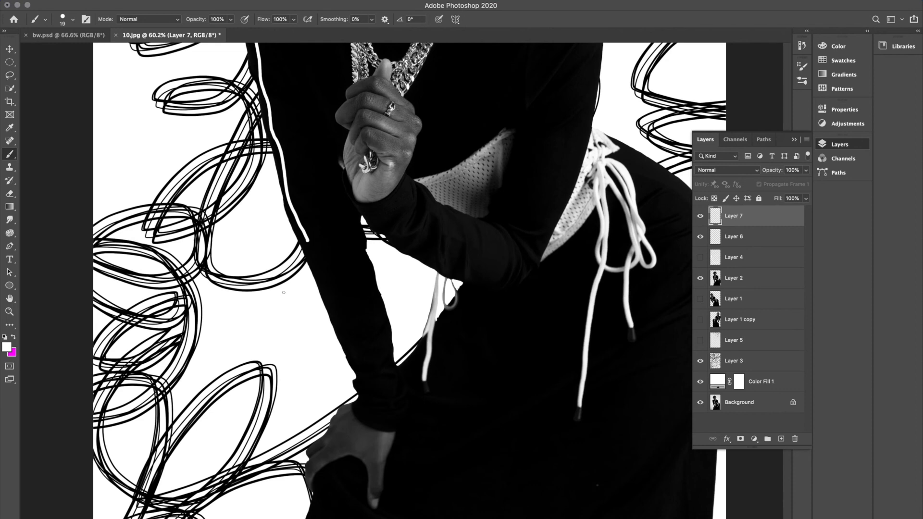
# Continue the white outline down the central figure's forearm and around the cuff on Layer 7
pyautogui.click(745, 282)
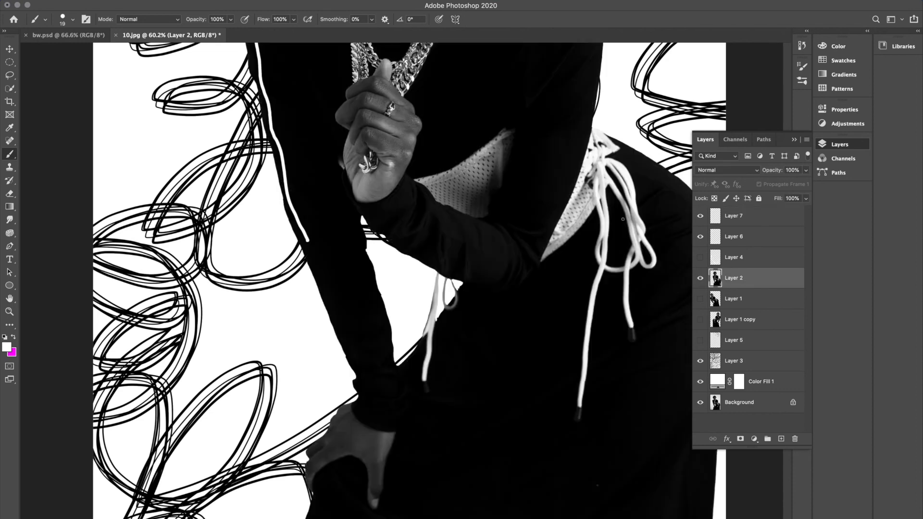
pyautogui.click(750, 240)
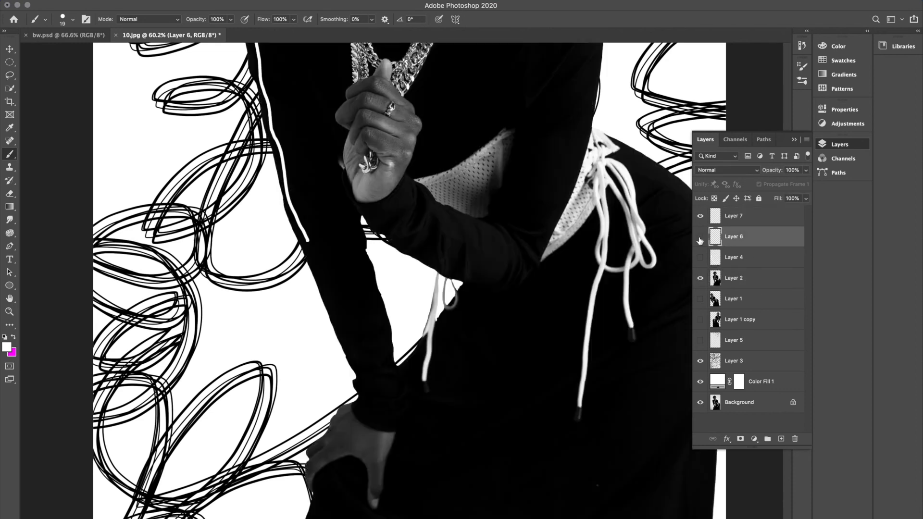
pyautogui.click(765, 222)
pyautogui.moveTo(301, 233); pyautogui.dragTo(352, 348)
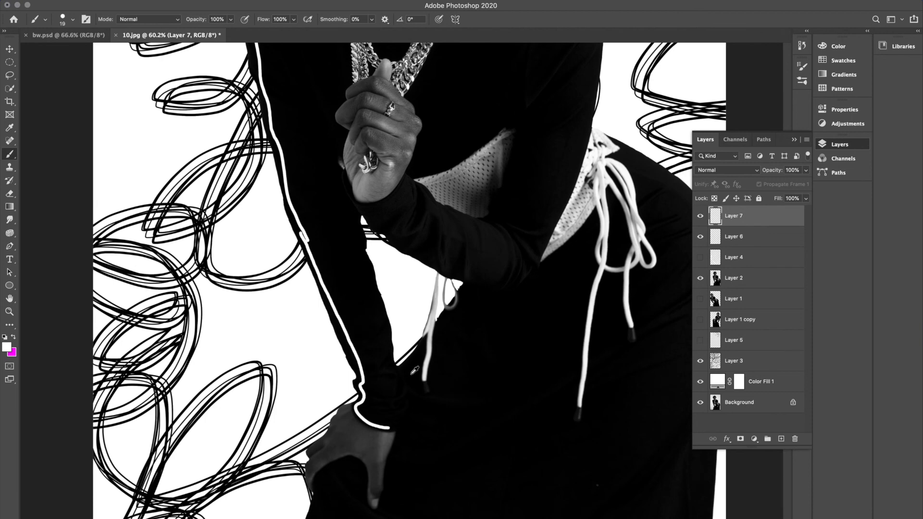
pyautogui.scroll(-3, 415, 370)
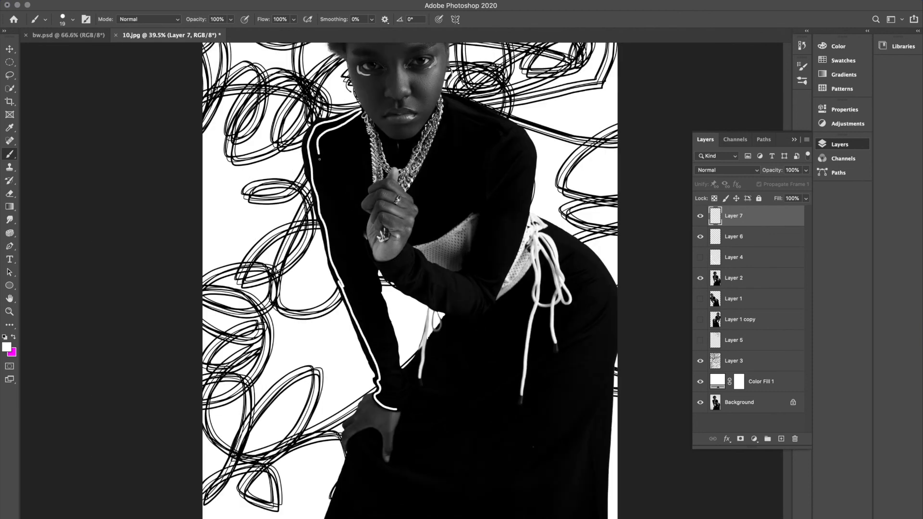
# Paint two more parallel white lines inside the outline of the central figure's straight arm on Layer 7, undoing misplaced strokes
pyautogui.moveTo(320, 159); pyautogui.dragTo(341, 255)
pyautogui.press('super+z')
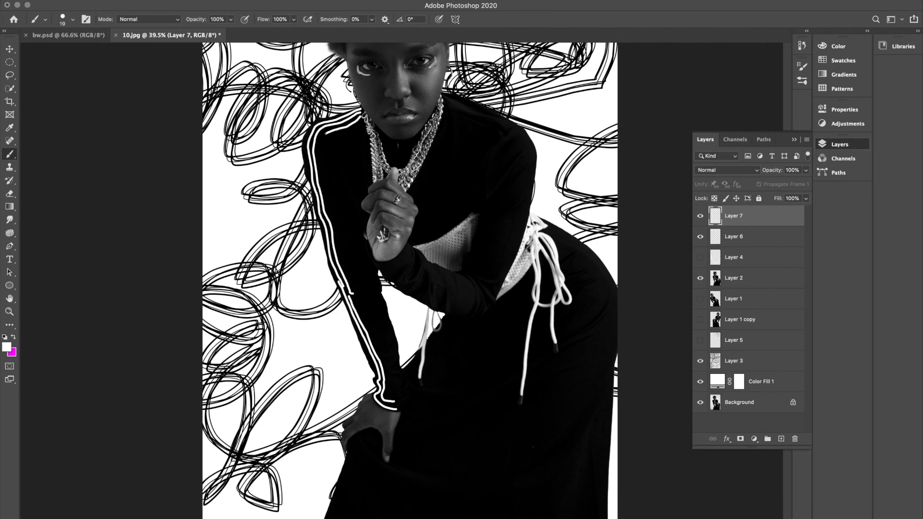
pyautogui.press('super+z')
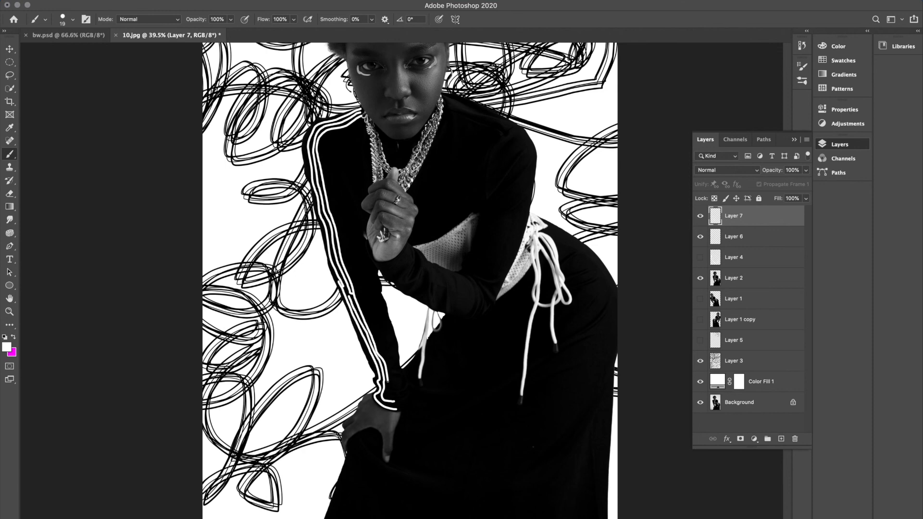
pyautogui.scroll(-5, 401, 394)
pyautogui.scroll(4, 395, 285)
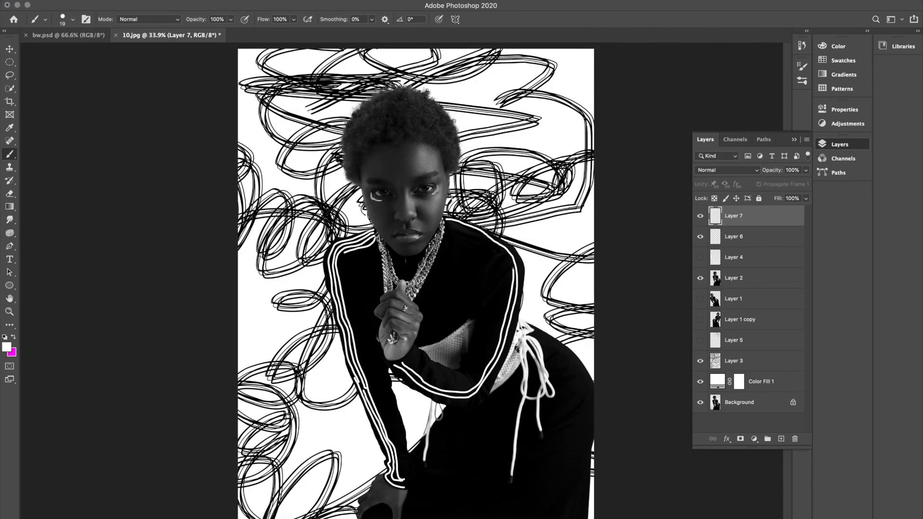
# Add parallel white lines inside the central figure's bent arm and wavy lines down the chest beside the necklaces
pyautogui.moveTo(514, 268)
pyautogui.mouseDown()
pyautogui.moveTo(447, 222)
pyautogui.moveTo(509, 268)
pyautogui.moveTo(476, 377)
pyautogui.moveTo(407, 361)
pyautogui.mouseUp()
pyautogui.moveTo(447, 230)
pyautogui.mouseDown()
pyautogui.moveTo(423, 341)
pyautogui.moveTo(425, 321)
pyautogui.mouseUp()
pyautogui.moveTo(458, 234)
pyautogui.mouseDown()
pyautogui.moveTo(429, 336)
pyautogui.moveTo(438, 311)
pyautogui.mouseUp()
pyautogui.moveTo(464, 236); pyautogui.dragTo(443, 331)
pyautogui.moveTo(467, 248)
pyautogui.mouseDown()
pyautogui.moveTo(449, 327)
pyautogui.moveTo(458, 323)
pyautogui.mouseUp()
pyautogui.moveTo(465, 320); pyautogui.dragTo(475, 249)
pyautogui.moveTo(448, 231); pyautogui.dragTo(506, 293)
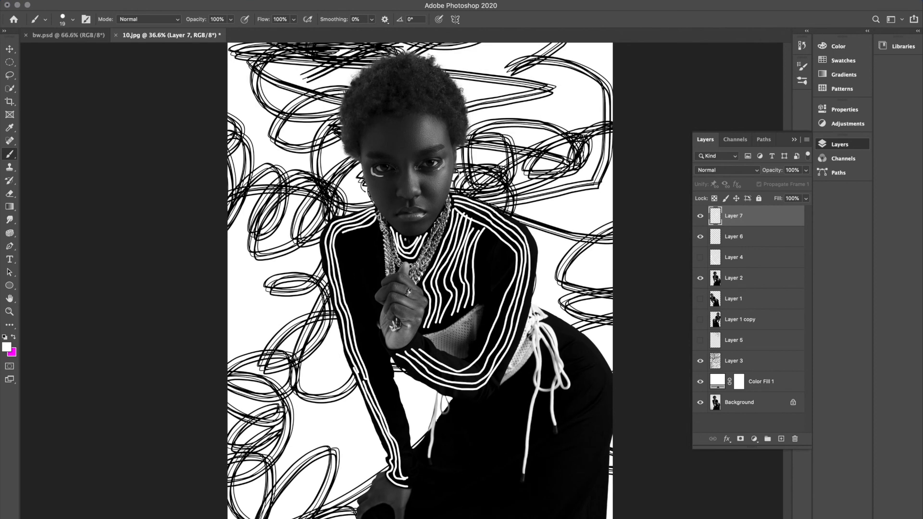
# Fill the central figure's straight sleeve with parallel white lines and add a line on the skirt below the elbow
pyautogui.press('super+minus')
pyautogui.moveTo(426, 380); pyautogui.dragTo(383, 484)
pyautogui.moveTo(354, 257); pyautogui.dragTo(384, 391)
pyautogui.moveTo(347, 280); pyautogui.dragTo(363, 340)
pyautogui.moveTo(367, 246)
pyautogui.mouseDown()
pyautogui.moveTo(356, 254)
pyautogui.moveTo(388, 391)
pyautogui.mouseUp()
pyautogui.moveTo(366, 248); pyautogui.dragTo(388, 374)
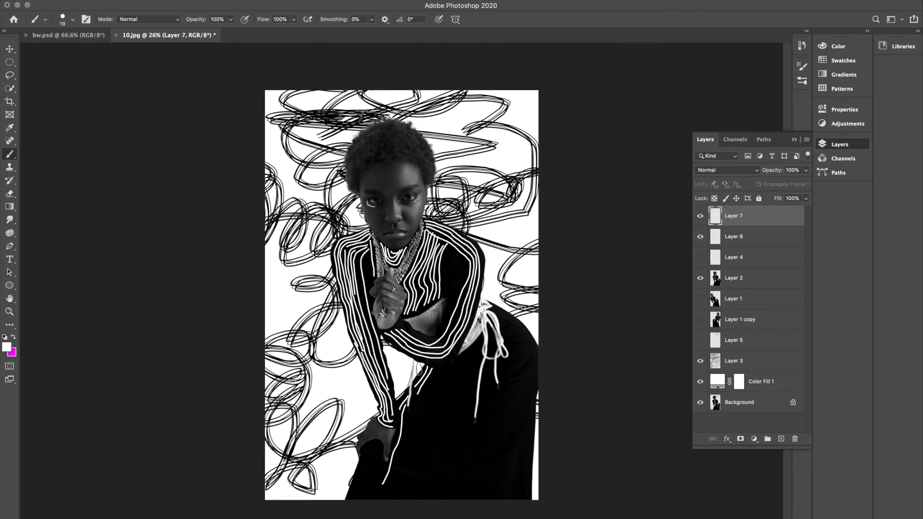
pyautogui.moveTo(358, 276); pyautogui.dragTo(384, 365)
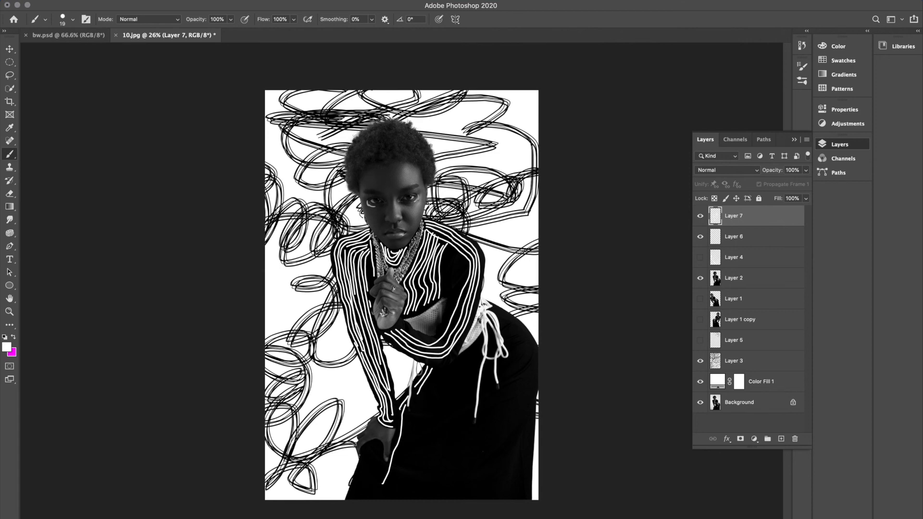
# Add further white lines on the central figure's chest, between the wavy lines and the bent arm's shoulder
pyautogui.scroll(-3, 470, 357)
pyautogui.scroll(3, 470, 357)
pyautogui.moveTo(449, 249)
pyautogui.mouseDown()
pyautogui.moveTo(449, 283)
pyautogui.moveTo(452, 251)
pyautogui.moveTo(459, 258)
pyautogui.moveTo(465, 293)
pyautogui.mouseUp()
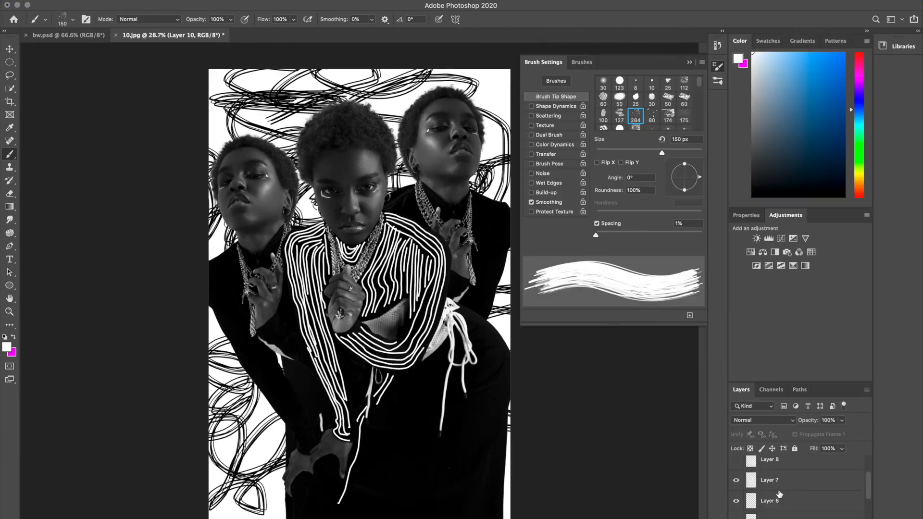
# Select Layer 7 and set the brush to Hard Round at 19 px
pyautogui.click(775, 480)
pyautogui.click(72, 19)
pyautogui.click(72, 19)
pyautogui.click(73, 20)
pyautogui.doubleClick(47, 117)
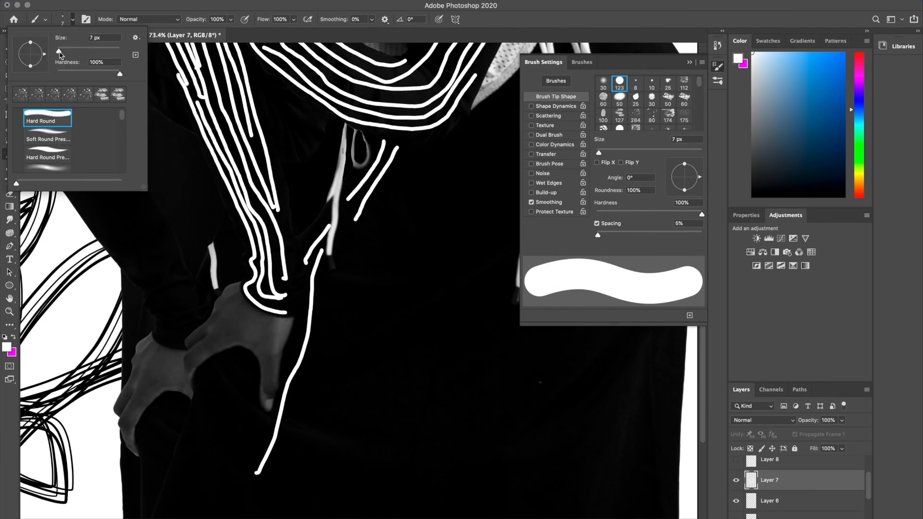
pyautogui.moveTo(59, 51); pyautogui.dragTo(63, 52)
pyautogui.press('Return')
# Paint short white lines around the waist drawstring below the central figure's bent elbow, undoing one stroke
pyautogui.moveTo(346, 125); pyautogui.dragTo(328, 249)
pyautogui.moveTo(354, 130)
pyautogui.mouseDown()
pyautogui.moveTo(352, 183)
pyautogui.moveTo(264, 518)
pyautogui.moveTo(349, 191)
pyautogui.mouseUp()
pyautogui.press('super+z')
pyautogui.moveTo(362, 132)
pyautogui.mouseDown()
pyautogui.moveTo(355, 183)
pyautogui.moveTo(362, 176)
pyautogui.mouseUp()
pyautogui.moveTo(382, 132); pyautogui.dragTo(373, 162)
# Paint vertical white lines down the skirt below the central figure's resting hand and around its fingers
pyautogui.moveTo(326, 220)
pyautogui.mouseDown()
pyautogui.moveTo(298, 271)
pyautogui.moveTo(230, 516)
pyautogui.mouseUp()
pyautogui.press('super+z')
pyautogui.moveTo(234, 350)
pyautogui.mouseDown()
pyautogui.moveTo(184, 514)
pyautogui.moveTo(215, 518)
pyautogui.mouseUp()
pyautogui.moveTo(247, 356)
pyautogui.mouseDown()
pyautogui.moveTo(234, 373)
pyautogui.moveTo(224, 518)
pyautogui.mouseUp()
pyautogui.moveTo(251, 358); pyautogui.dragTo(236, 518)
pyautogui.moveTo(253, 375); pyautogui.dragTo(243, 518)
pyautogui.moveTo(256, 376); pyautogui.dragTo(252, 518)
pyautogui.moveTo(259, 394); pyautogui.dragTo(266, 444)
pyautogui.moveTo(299, 325); pyautogui.dragTo(285, 368)
pyautogui.moveTo(301, 274); pyautogui.dragTo(295, 319)
# Fill the black area between the central figure's straight sleeve and the waist with parallel white lines
pyautogui.moveTo(247, 54)
pyautogui.mouseDown()
pyautogui.moveTo(299, 281)
pyautogui.moveTo(308, 241)
pyautogui.mouseUp()
pyautogui.moveTo(331, 201); pyautogui.dragTo(301, 245)
pyautogui.moveTo(268, 67)
pyautogui.mouseDown()
pyautogui.moveTo(294, 121)
pyautogui.moveTo(310, 214)
pyautogui.mouseUp()
pyautogui.moveTo(315, 208); pyautogui.dragTo(288, 86)
pyautogui.moveTo(311, 103); pyautogui.dragTo(324, 192)
pyautogui.moveTo(325, 182); pyautogui.dragTo(321, 106)
pyautogui.moveTo(333, 118); pyautogui.dragTo(329, 177)
# Paint long flowing white lines down the skirt beside the central figure's resting hand
pyautogui.moveTo(330, 255); pyautogui.dragTo(256, 505)
pyautogui.moveTo(355, 207); pyautogui.dragTo(294, 518)
pyautogui.moveTo(351, 258); pyautogui.dragTo(284, 518)
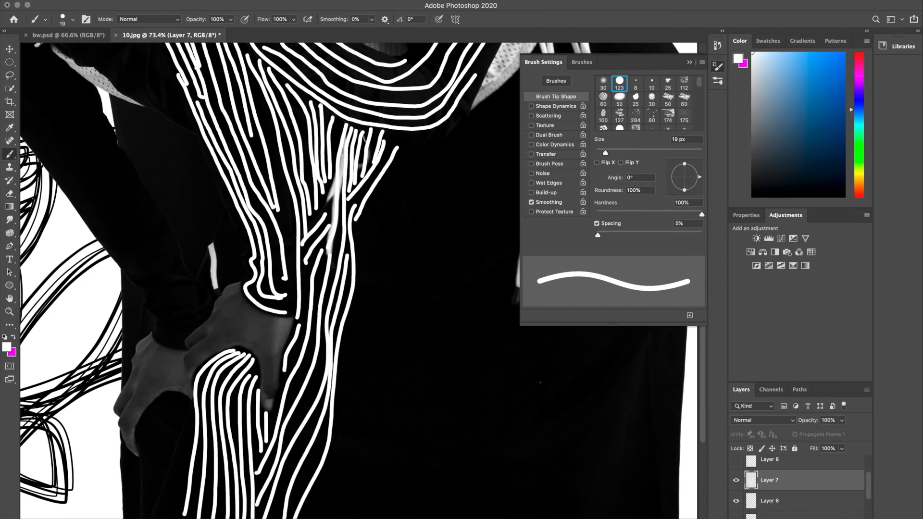
pyautogui.scroll(-5, 240, 442)
pyautogui.moveTo(317, 305); pyautogui.dragTo(269, 512)
# Paint vertical white lines down the hip side of the central figure's skirt
pyautogui.scroll(-3, 326, 451)
pyautogui.moveTo(462, 305)
pyautogui.mouseDown()
pyautogui.moveTo(475, 317)
pyautogui.moveTo(500, 518)
pyautogui.moveTo(505, 415)
pyautogui.moveTo(494, 518)
pyautogui.mouseUp()
pyautogui.moveTo(496, 428); pyautogui.dragTo(504, 344)
pyautogui.moveTo(465, 319)
pyautogui.mouseDown()
pyautogui.moveTo(486, 518)
pyautogui.moveTo(493, 423)
pyautogui.moveTo(490, 518)
pyautogui.mouseUp()
pyautogui.moveTo(470, 328)
pyautogui.mouseDown()
pyautogui.moveTo(481, 343)
pyautogui.moveTo(473, 518)
pyautogui.mouseUp()
pyautogui.moveTo(476, 337)
pyautogui.mouseDown()
pyautogui.moveTo(486, 375)
pyautogui.moveTo(477, 518)
pyautogui.moveTo(511, 386)
pyautogui.moveTo(503, 518)
pyautogui.mouseUp()
pyautogui.moveTo(472, 368); pyautogui.dragTo(457, 518)
pyautogui.moveTo(466, 518); pyautogui.dragTo(476, 372)
pyautogui.moveTo(479, 371); pyautogui.dragTo(462, 518)
pyautogui.moveTo(468, 518)
pyautogui.mouseDown()
pyautogui.moveTo(467, 439)
pyautogui.moveTo(497, 437)
pyautogui.mouseUp()
pyautogui.moveTo(460, 370); pyautogui.dragTo(450, 518)
# Fill the remaining middle area of the central figure's skirt with closely spaced vertical white lines
pyautogui.moveTo(456, 328); pyautogui.dragTo(457, 352)
pyautogui.moveTo(444, 518)
pyautogui.mouseDown()
pyautogui.moveTo(457, 372)
pyautogui.moveTo(438, 518)
pyautogui.mouseUp()
pyautogui.moveTo(449, 341); pyautogui.dragTo(428, 518)
pyautogui.moveTo(401, 376)
pyautogui.mouseDown()
pyautogui.moveTo(385, 417)
pyautogui.moveTo(372, 518)
pyautogui.mouseUp()
pyautogui.moveTo(405, 375); pyautogui.dragTo(380, 518)
pyautogui.moveTo(441, 350); pyautogui.dragTo(423, 511)
pyautogui.moveTo(408, 375); pyautogui.dragTo(384, 518)
pyautogui.moveTo(404, 403)
pyautogui.mouseDown()
pyautogui.moveTo(392, 422)
pyautogui.moveTo(391, 518)
pyautogui.mouseUp()
pyautogui.moveTo(387, 518); pyautogui.dragTo(407, 398)
pyautogui.moveTo(413, 376); pyautogui.dragTo(400, 518)
pyautogui.moveTo(436, 357); pyautogui.dragTo(414, 518)
pyautogui.moveTo(420, 373); pyautogui.dragTo(410, 518)
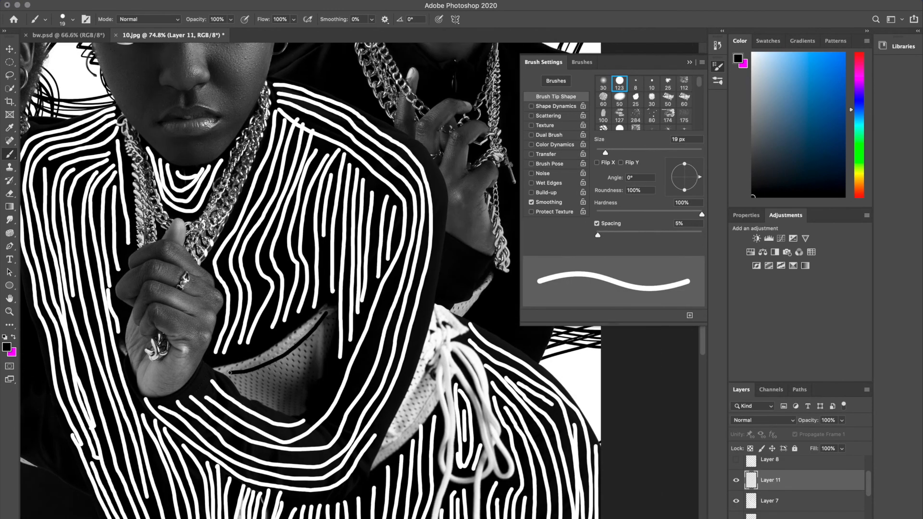
# Try black strokes over the central figure's mesh garment on Layer 11 and undo them
pyautogui.moveTo(256, 346); pyautogui.dragTo(322, 401)
pyautogui.press('super+0')
pyautogui.press('super+z')
pyautogui.press('super+z')
pyautogui.press('super+z')
pyautogui.press('super+z')
pyautogui.press('super+z')
# Try textured brush tips, including the 174 px one, in black on the central figure's mesh garment
pyautogui.click(619, 99)
pyautogui.click(619, 115)
pyautogui.click(668, 115)
pyautogui.moveTo(377, 326); pyautogui.dragTo(394, 328)
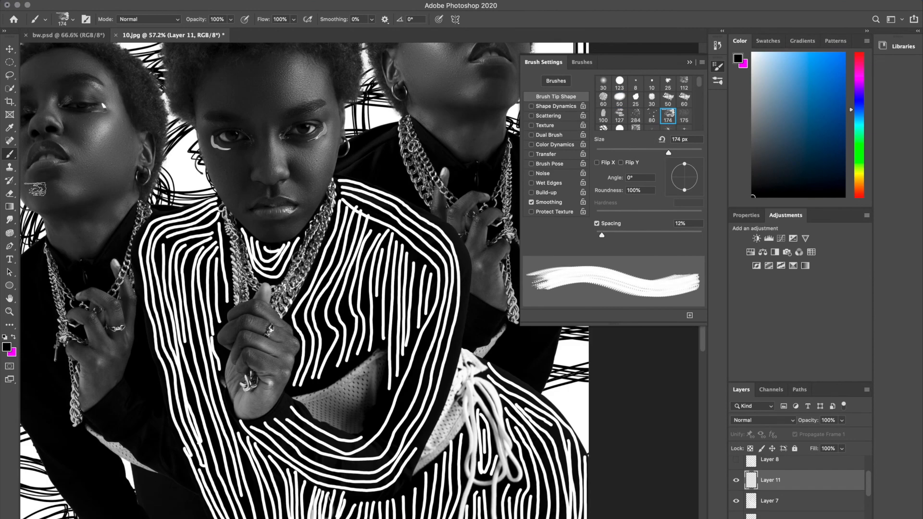
pyautogui.press('e')
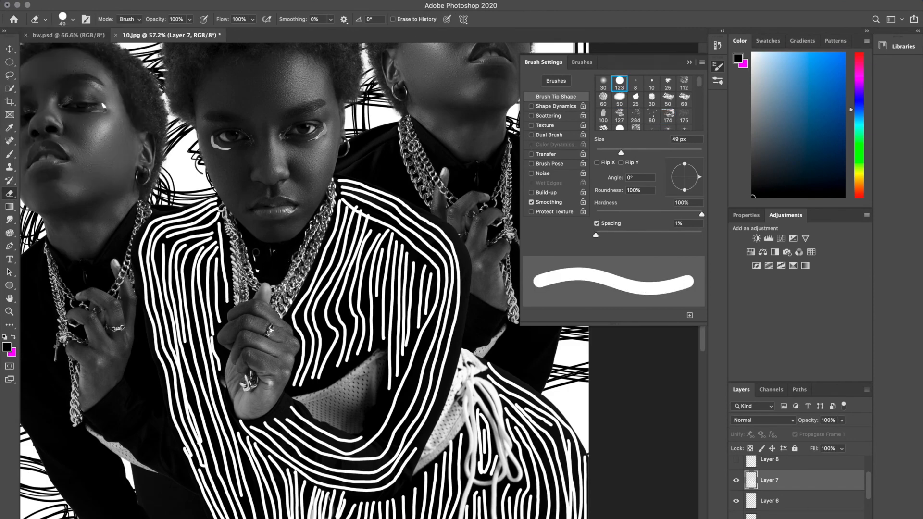
# Switch back to the Brush tool on Layer 7 with white as the colour and a size of 27 px
pyautogui.press('b')
pyautogui.click(7, 347)
pyautogui.click(540, 346)
pyautogui.click(801, 344)
pyautogui.click(73, 19)
pyautogui.moveTo(91, 48); pyautogui.dragTo(65, 49)
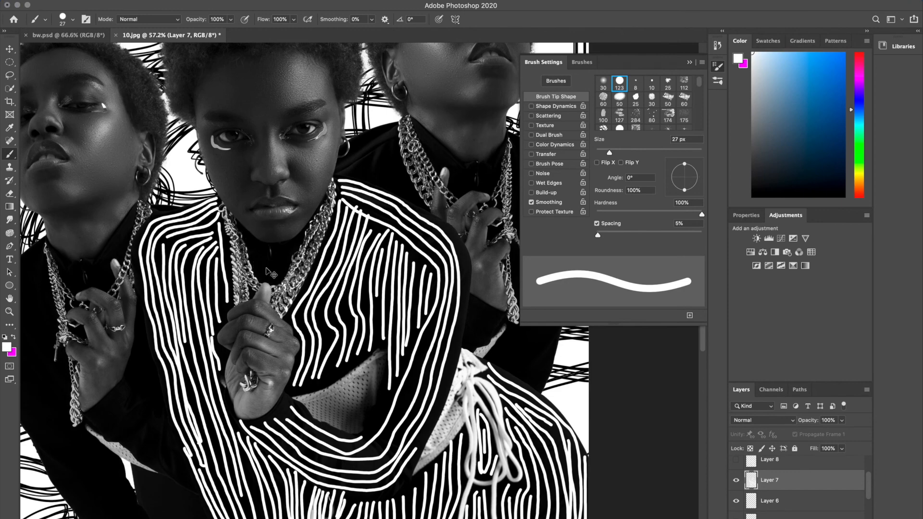
# Try vertical white lines on the central figure's neck with the 27 px brush and undo them
pyautogui.moveTo(246, 234); pyautogui.dragTo(262, 274)
pyautogui.moveTo(255, 241); pyautogui.dragTo(274, 277)
pyautogui.press('super+z')
pyautogui.moveTo(278, 244); pyautogui.dragTo(284, 273)
pyautogui.press('super+minus')
pyautogui.press('super+z')
pyautogui.press('super+z')
pyautogui.press('super+z')
pyautogui.press('super+z')
# Reduce the brush to 20 px and paint white lines on the central figure's neck
pyautogui.click(73, 19)
pyautogui.moveTo(65, 48); pyautogui.dragTo(61, 48)
pyautogui.moveTo(333, 264); pyautogui.dragTo(345, 289)
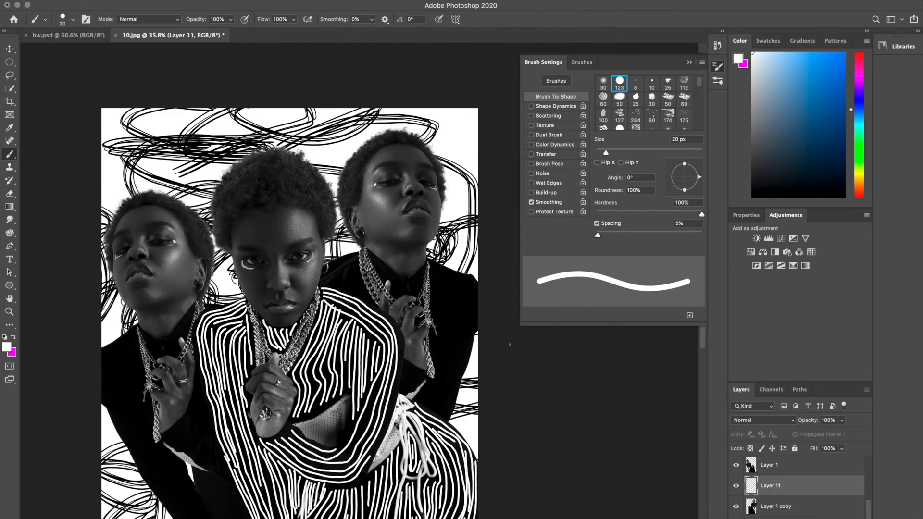
# Paint white lines over the right-hand figure's shoulder, collar and upper chest on Layer 11
pyautogui.moveTo(358, 254)
pyautogui.mouseDown()
pyautogui.moveTo(324, 282)
pyautogui.moveTo(331, 287)
pyautogui.mouseUp()
pyautogui.moveTo(378, 261); pyautogui.dragTo(385, 280)
pyautogui.moveTo(388, 270); pyautogui.dragTo(401, 294)
pyautogui.moveTo(410, 279)
pyautogui.mouseDown()
pyautogui.moveTo(413, 293)
pyautogui.moveTo(421, 291)
pyautogui.mouseUp()
pyautogui.moveTo(421, 288); pyautogui.dragTo(367, 238)
pyautogui.moveTo(349, 310); pyautogui.dragTo(347, 340)
pyautogui.moveTo(357, 316); pyautogui.dragTo(358, 337)
pyautogui.moveTo(368, 320); pyautogui.dragTo(367, 328)
# Paint long vertical white lines down the right-hand figure's torso and sleeve, redoing the first stroke
pyautogui.moveTo(375, 212); pyautogui.dragTo(383, 293)
pyautogui.press('super+z')
pyautogui.moveTo(376, 212); pyautogui.dragTo(378, 360)
pyautogui.moveTo(373, 333); pyautogui.dragTo(368, 345)
pyautogui.moveTo(384, 215); pyautogui.dragTo(388, 366)
pyautogui.moveTo(390, 219); pyautogui.dragTo(392, 369)
pyautogui.moveTo(398, 220); pyautogui.dragTo(397, 371)
pyautogui.moveTo(405, 222); pyautogui.dragTo(406, 320)
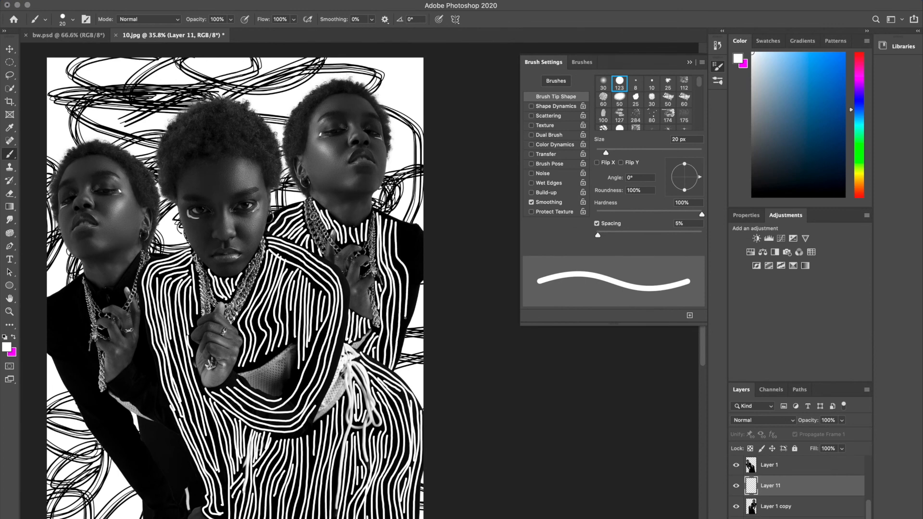
# Redo the last sleeve line and fill the right-hand figure's outer sleeve with white lines up to the canvas edge
pyautogui.press('super+z')
pyautogui.moveTo(393, 226); pyautogui.dragTo(402, 350)
pyautogui.moveTo(398, 224)
pyautogui.mouseDown()
pyautogui.moveTo(406, 322)
pyautogui.moveTo(408, 292)
pyautogui.mouseUp()
pyautogui.moveTo(410, 313)
pyautogui.mouseDown()
pyautogui.moveTo(410, 245)
pyautogui.moveTo(412, 298)
pyautogui.mouseUp()
pyautogui.press('super+z')
pyautogui.moveTo(415, 227); pyautogui.dragTo(417, 274)
pyautogui.scroll(-5, 435, 267)
pyautogui.scroll(5, 308, 314)
# Create a new layer above Layer 1 and paint short vertical white lines on the left-hand figure's neck
pyautogui.click(769, 465)
pyautogui.press('super+shift+alt+n')
pyautogui.moveTo(299, 210); pyautogui.dragTo(299, 233)
pyautogui.moveTo(305, 210); pyautogui.dragTo(306, 234)
pyautogui.moveTo(311, 211); pyautogui.dragTo(318, 233)
pyautogui.moveTo(323, 210); pyautogui.dragTo(325, 230)
pyautogui.moveTo(330, 207); pyautogui.dragTo(332, 229)
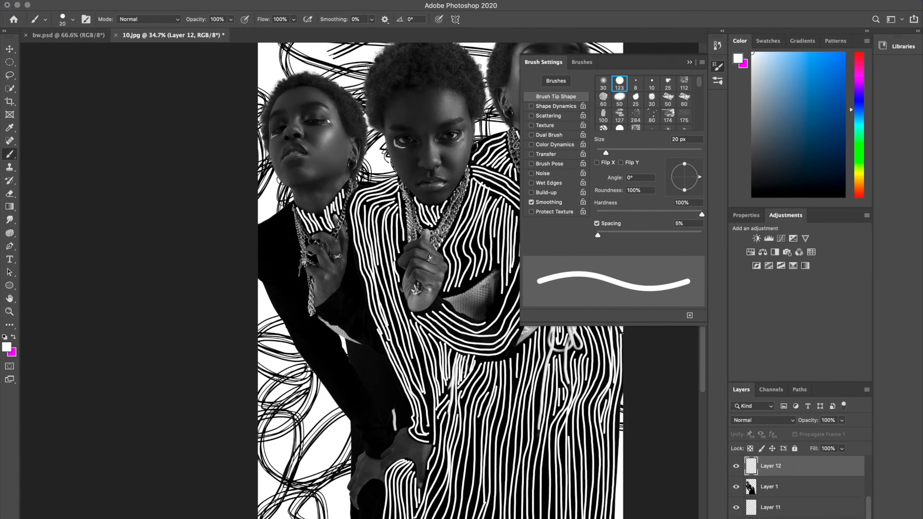
# Paint a white outline over the left-hand figure's shoulder and down both edges of the straight arm on Layer 12
pyautogui.moveTo(292, 207)
pyautogui.mouseDown()
pyautogui.moveTo(259, 242)
pyautogui.moveTo(258, 268)
pyautogui.mouseUp()
pyautogui.moveTo(293, 211)
pyautogui.mouseDown()
pyautogui.moveTo(292, 327)
pyautogui.moveTo(355, 450)
pyautogui.mouseUp()
pyautogui.moveTo(262, 252); pyautogui.dragTo(358, 449)
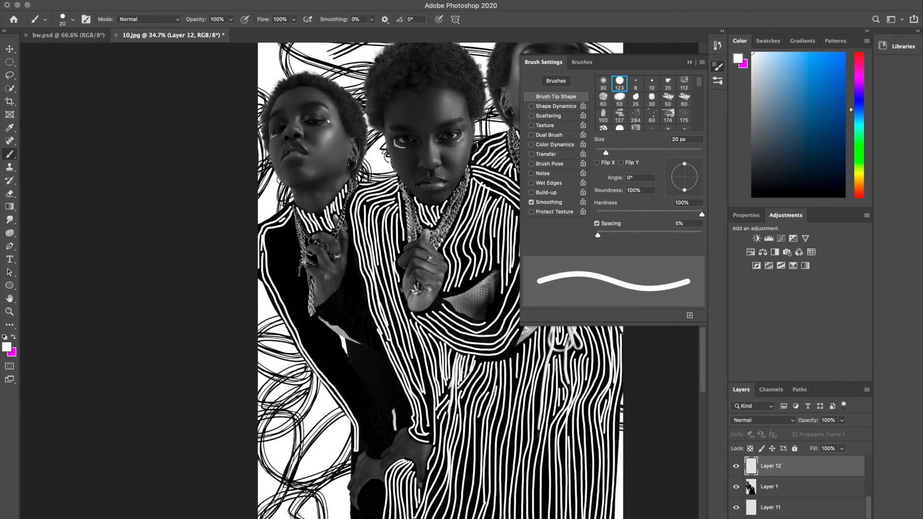
# Try further white lines along the left-hand figure's straight arm and bent sleeve, undoing the uneven strokes
pyautogui.moveTo(293, 216)
pyautogui.mouseDown()
pyautogui.moveTo(268, 270)
pyautogui.moveTo(267, 240)
pyautogui.moveTo(271, 274)
pyautogui.moveTo(357, 412)
pyautogui.moveTo(362, 446)
pyautogui.mouseUp()
pyautogui.press('super+z')
pyautogui.press('super+z')
pyautogui.moveTo(350, 240); pyautogui.dragTo(377, 342)
pyautogui.press('super+z')
pyautogui.moveTo(358, 270)
pyautogui.mouseDown()
pyautogui.moveTo(360, 335)
pyautogui.moveTo(347, 337)
pyautogui.moveTo(370, 337)
pyautogui.moveTo(346, 317)
pyautogui.mouseUp()
pyautogui.press('super+z')
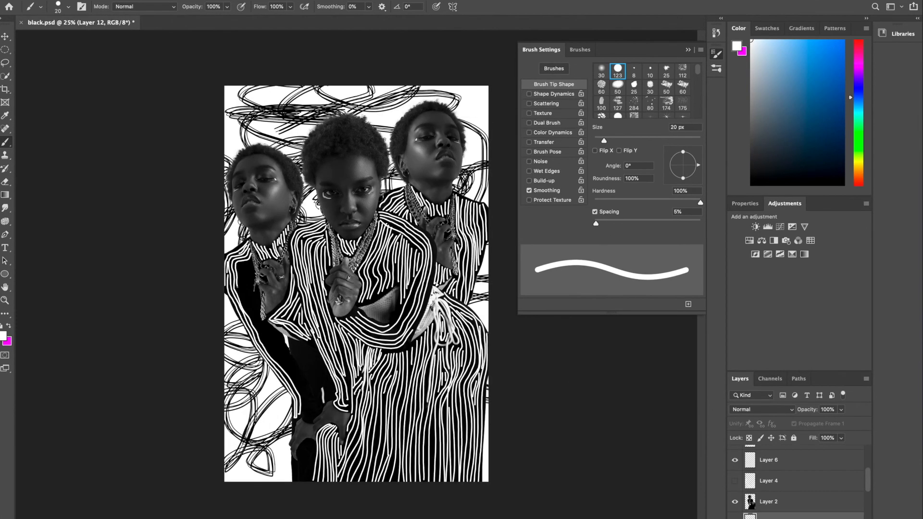
# Fill the left-hand figure's straight sleeve and the dark area beside it with parallel white lines on Layer 12
pyautogui.moveTo(238, 287); pyautogui.dragTo(307, 419)
pyautogui.moveTo(241, 263); pyautogui.dragTo(310, 421)
pyautogui.moveTo(262, 321); pyautogui.dragTo(315, 417)
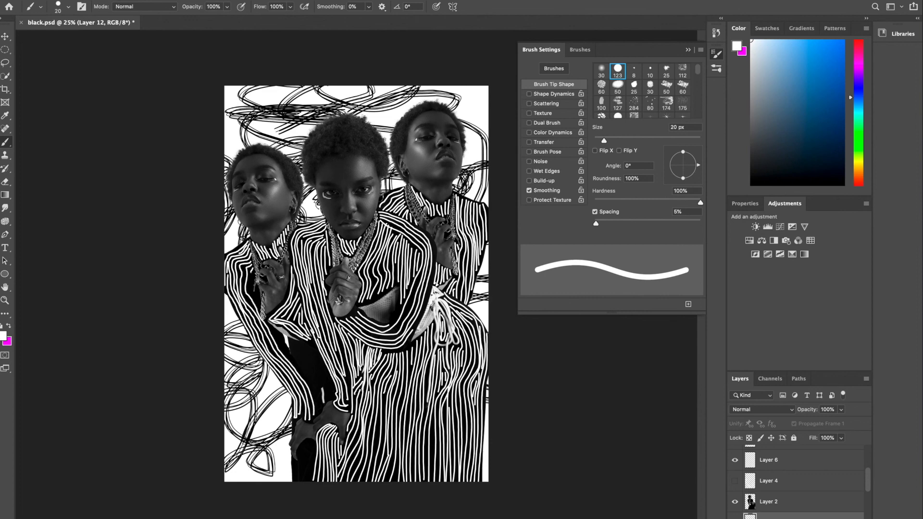
pyautogui.moveTo(270, 326)
pyautogui.mouseDown()
pyautogui.moveTo(317, 409)
pyautogui.moveTo(292, 341)
pyautogui.moveTo(328, 397)
pyautogui.mouseUp()
pyautogui.moveTo(304, 345); pyautogui.dragTo(332, 394)
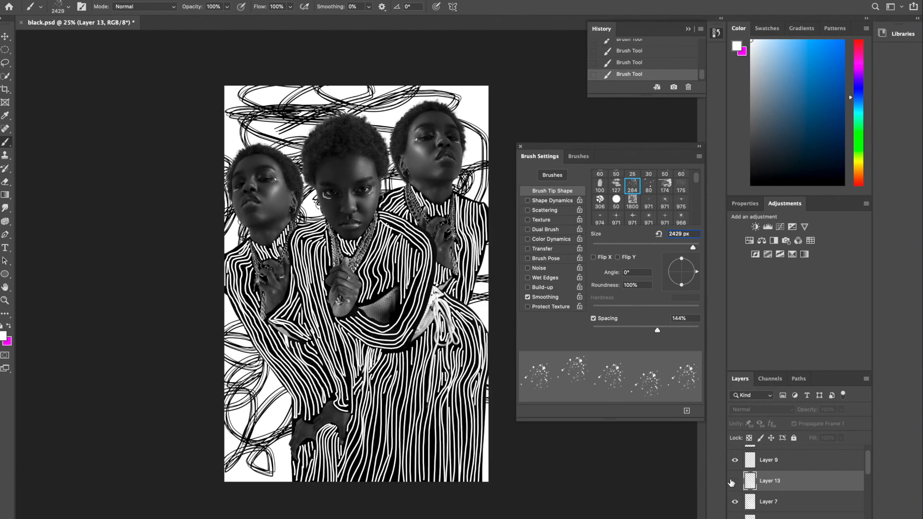
# Create a new layer above Layer 10 for work on the central figure's head
pyautogui.scroll(1, 770, 480)
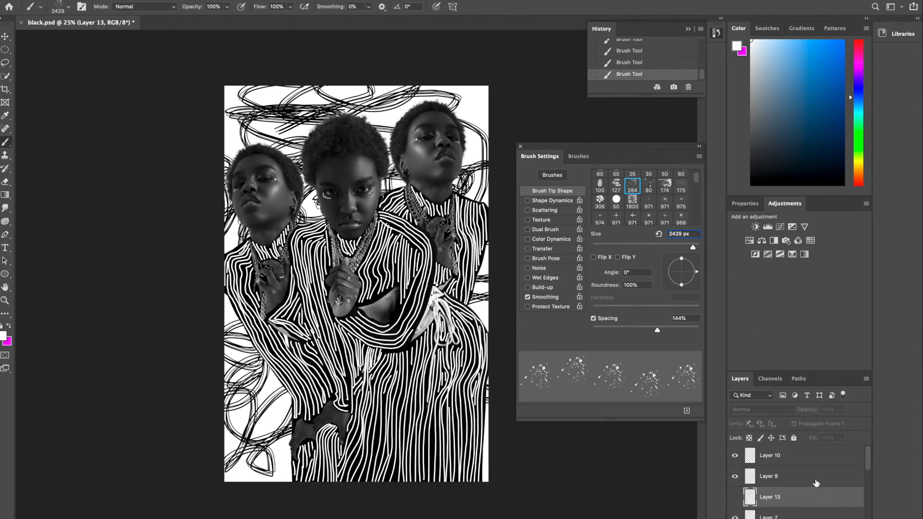
pyautogui.click(770, 455)
pyautogui.press('super+shift+alt+n')
pyautogui.scroll(5, 330, 135)
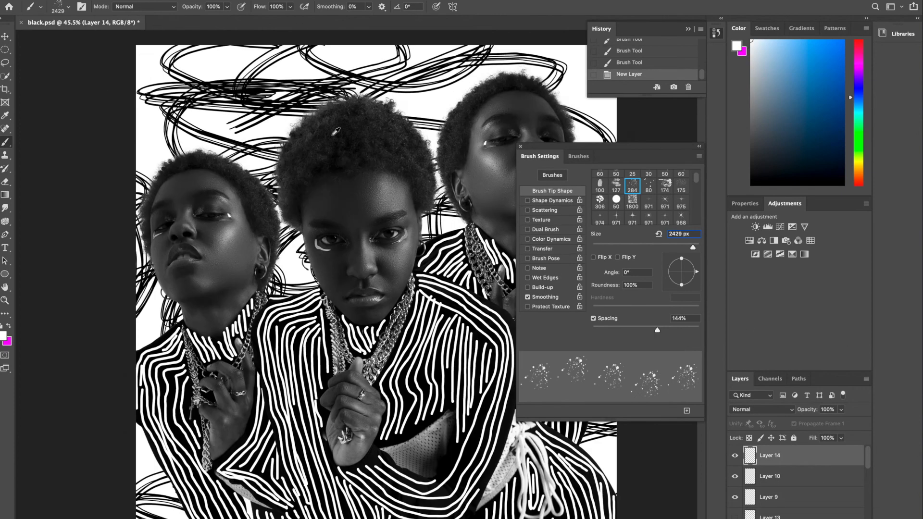
pyautogui.scroll(2, 635, 197)
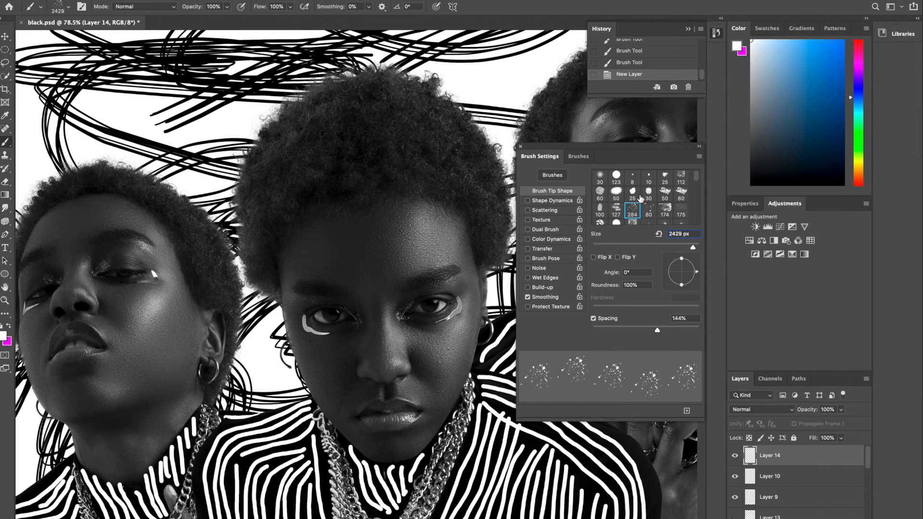
# Trace the makeup marks below the central figure's eyes in white on Layer 14, using a 23 px hard round brush
pyautogui.click(616, 177)
pyautogui.click(67, 7)
pyautogui.moveTo(88, 39); pyautogui.dragTo(57, 39)
pyautogui.moveTo(328, 333); pyautogui.dragTo(303, 329)
pyautogui.hotkey('ctrl', 'z')
pyautogui.click(69, 7)
pyautogui.moveTo(56, 38); pyautogui.dragTo(60, 38)
pyautogui.moveTo(329, 334); pyautogui.dragTo(321, 334)
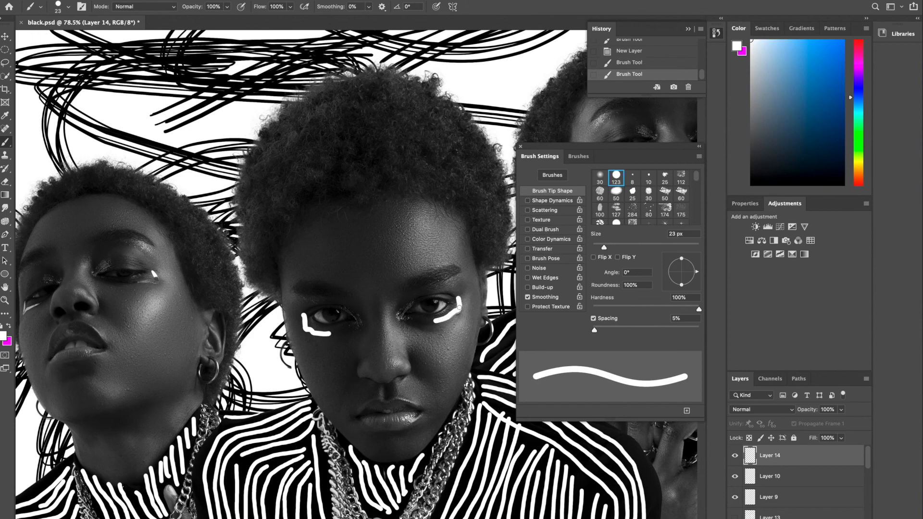
# Undo and repaint the white mark at the outer corner of the central figure's right-side eye
pyautogui.hotkey('ctrl', 'z')
pyautogui.hotkey('ctrl', 'z')
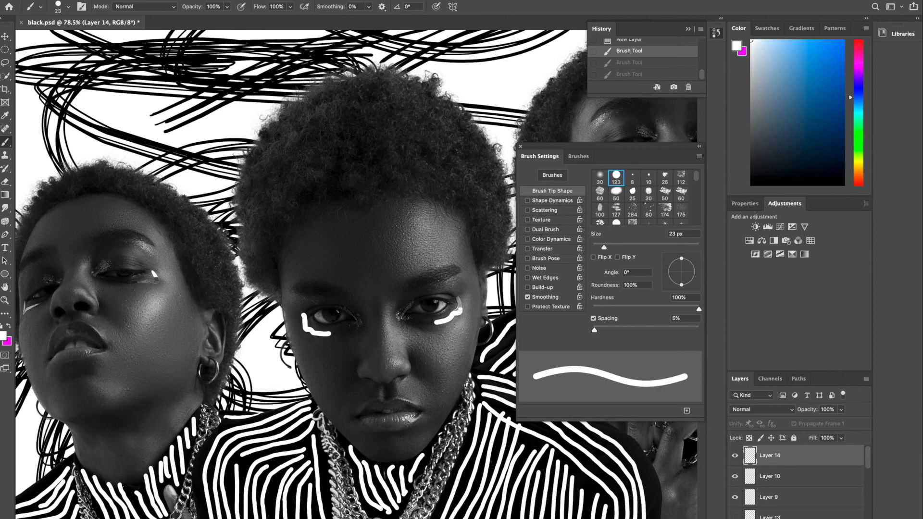
pyautogui.hotkey('ctrl', 'z')
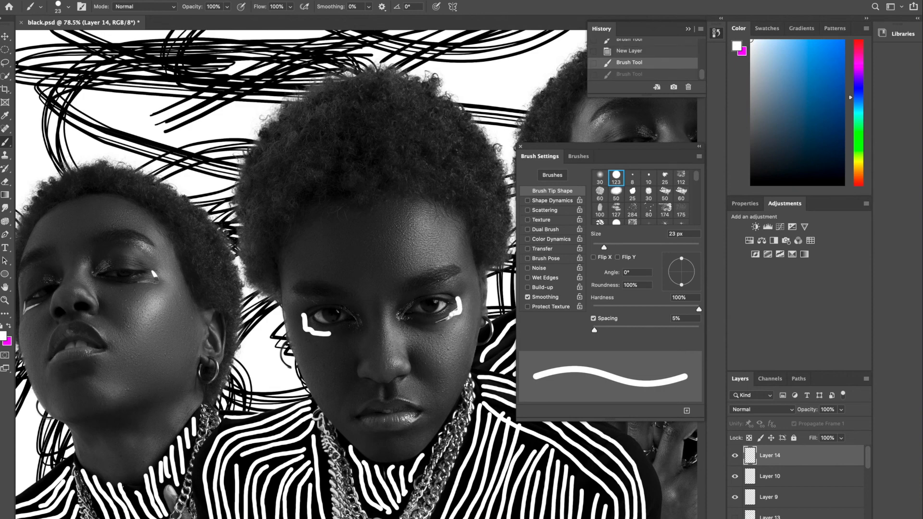
pyautogui.press('super+z')
pyautogui.moveTo(436, 322); pyautogui.dragTo(439, 321)
pyautogui.moveTo(459, 302)
pyautogui.mouseDown()
pyautogui.moveTo(468, 321)
pyautogui.moveTo(457, 311)
pyautogui.mouseUp()
pyautogui.press('super+z')
pyautogui.scroll(-5, 395, 357)
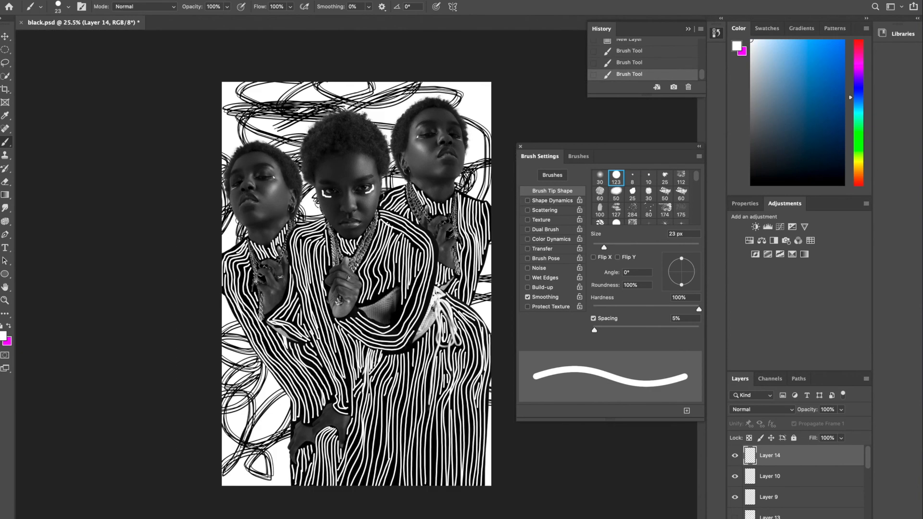
# Trace the makeup marks below the right-hand figure's eyes in white, using brush sizes of 19 px and 15 px
pyautogui.scroll(6, 444, 106)
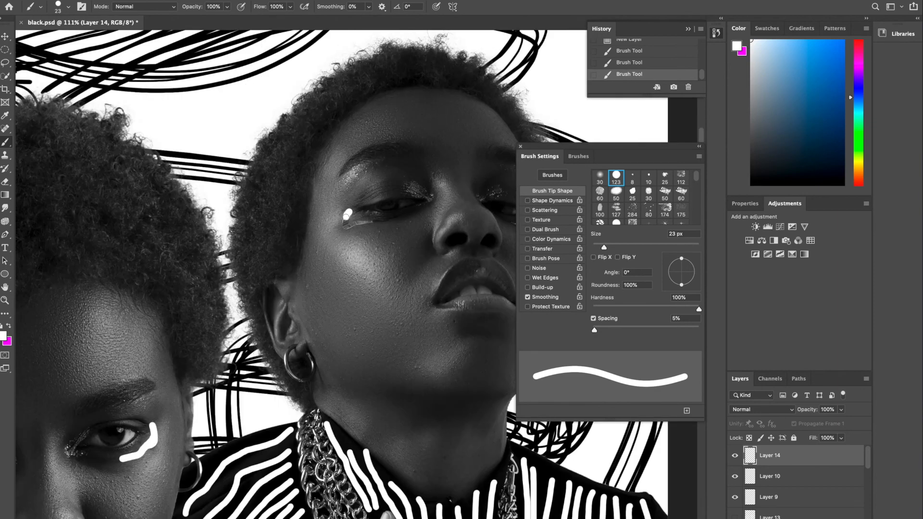
pyautogui.moveTo(346, 224); pyautogui.dragTo(383, 222)
pyautogui.hscroll(5, 409, 230)
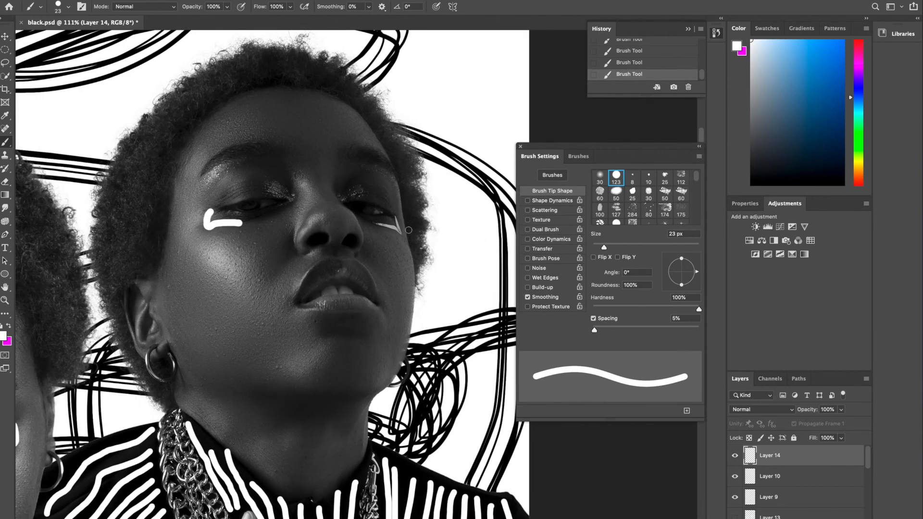
pyautogui.hotkey('ctrl', 'z')
pyautogui.click(69, 7)
pyautogui.moveTo(62, 38); pyautogui.dragTo(68, 38)
pyautogui.moveTo(209, 211)
pyautogui.mouseDown()
pyautogui.moveTo(206, 224)
pyautogui.moveTo(239, 221)
pyautogui.mouseUp()
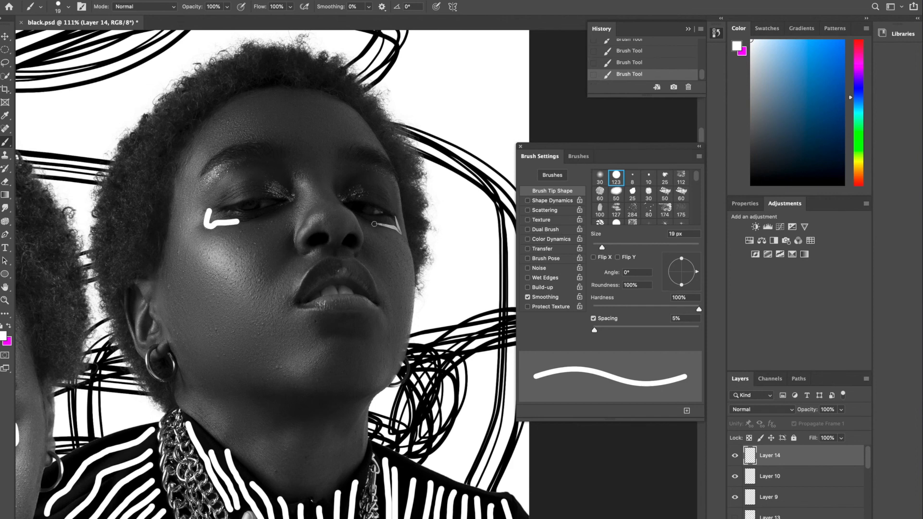
pyautogui.click(67, 6)
pyautogui.moveTo(59, 39); pyautogui.dragTo(57, 39)
pyautogui.moveTo(375, 223); pyautogui.dragTo(388, 225)
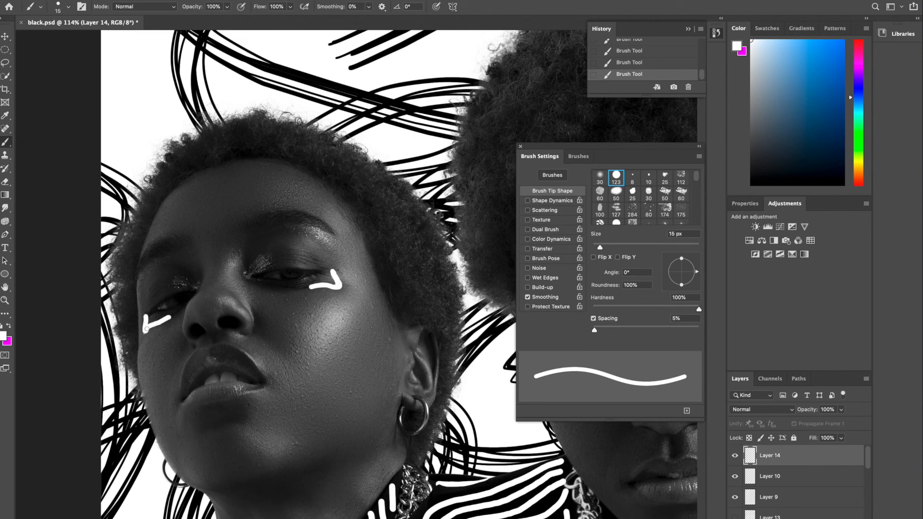
# Undo and repaint the white mark below the left-hand figure's outermost eye with a 12 px brush
pyautogui.hotkey('ctrl', 'z')
pyautogui.hotkey('ctrl', 'z')
pyautogui.click(68, 7)
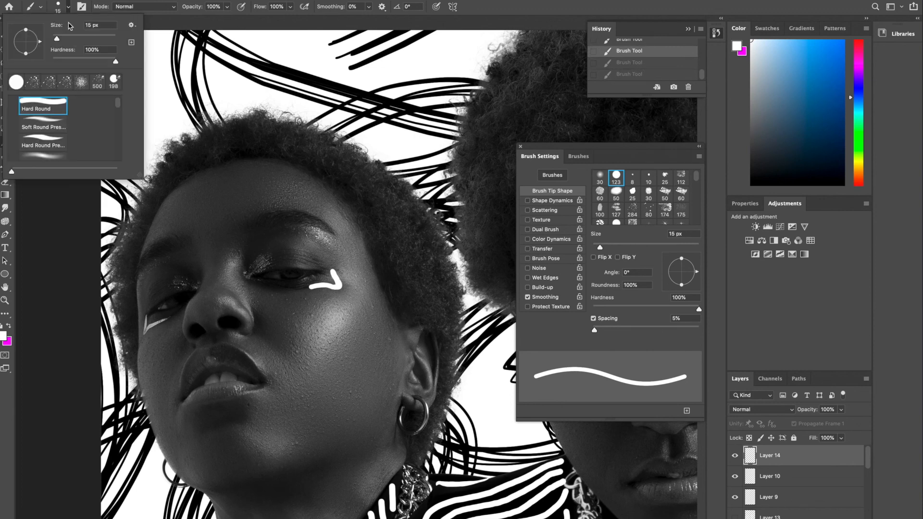
pyautogui.moveTo(56, 39); pyautogui.dragTo(55, 39)
pyautogui.press('Return')
pyautogui.moveTo(146, 315)
pyautogui.mouseDown()
pyautogui.moveTo(145, 330)
pyautogui.moveTo(169, 317)
pyautogui.mouseUp()
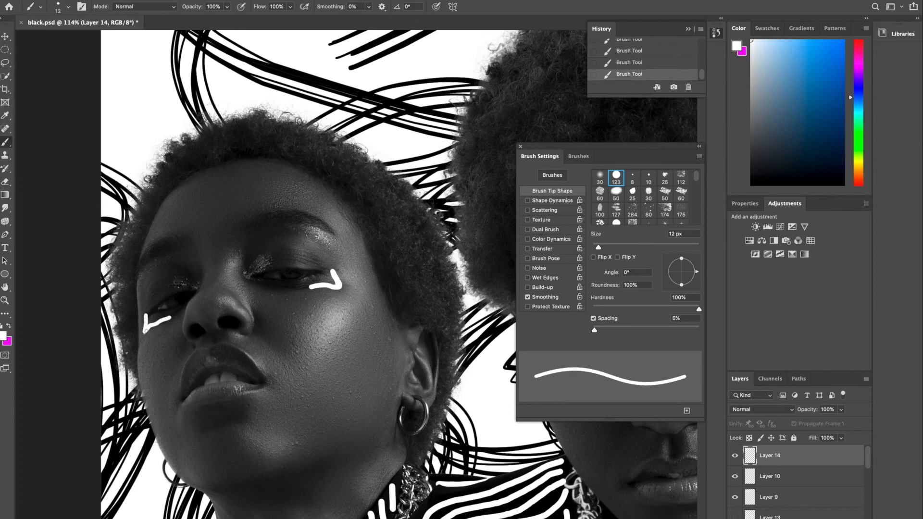
pyautogui.hotkey('ctrl', 'z')
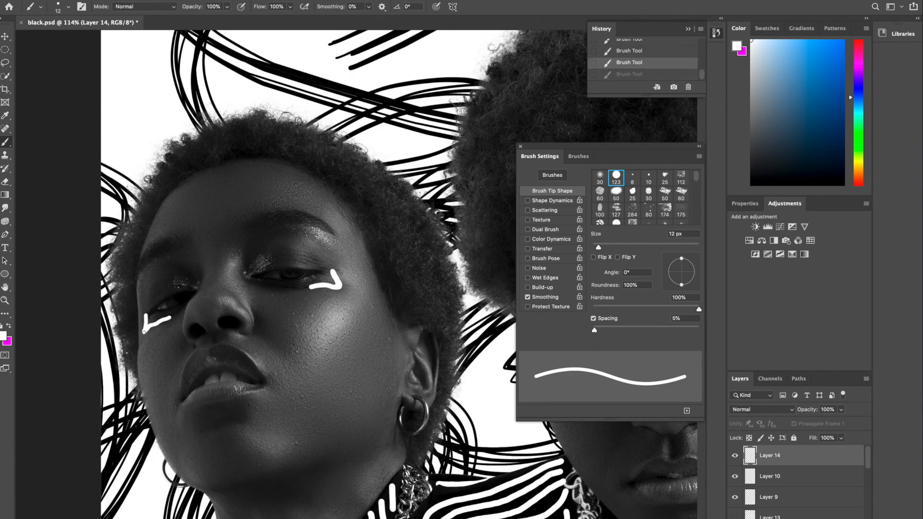
pyautogui.click(144, 333)
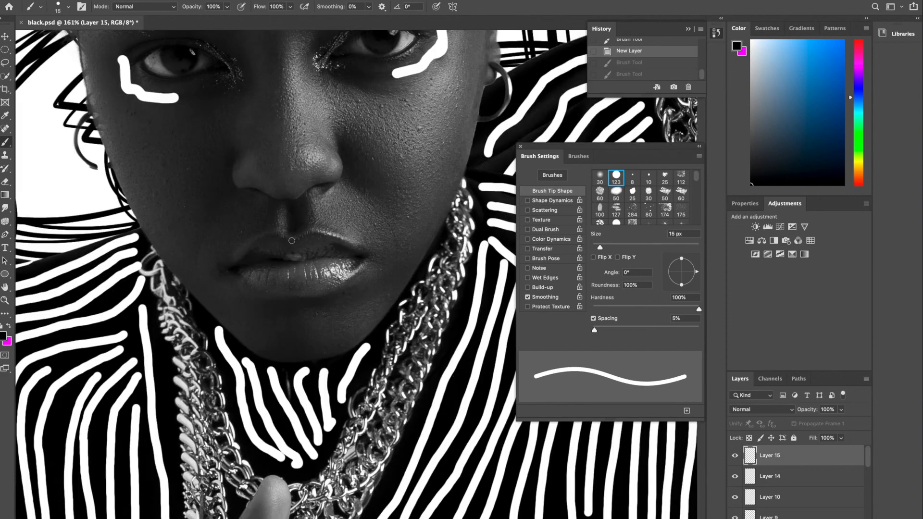
# Outline the central figure's lips in black on Layer 15 with a 15 px brush
pyautogui.moveTo(292, 237)
pyautogui.mouseDown()
pyautogui.moveTo(257, 235)
pyautogui.moveTo(232, 265)
pyautogui.moveTo(267, 288)
pyautogui.moveTo(335, 287)
pyautogui.moveTo(366, 256)
pyautogui.moveTo(333, 236)
pyautogui.moveTo(292, 238)
pyautogui.mouseUp()
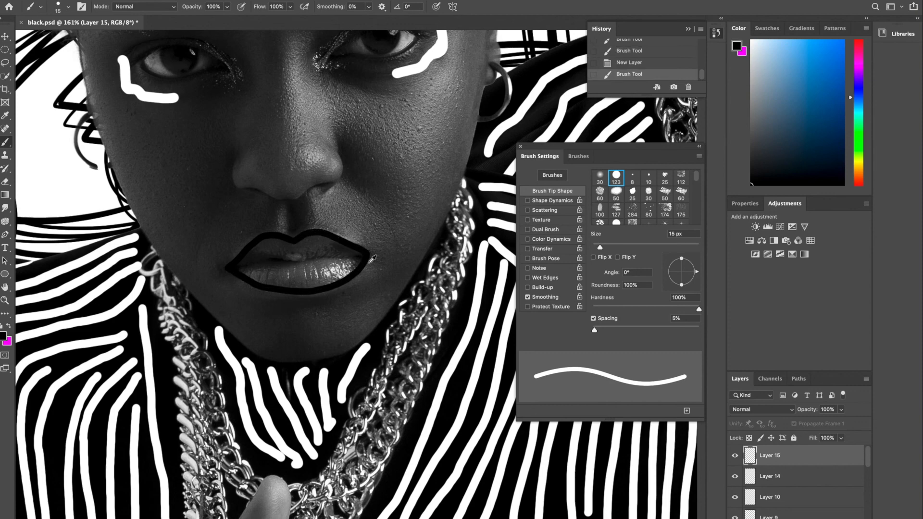
pyautogui.hotkey('ctrl', '0')
pyautogui.scroll(5, 343, 271)
pyautogui.moveTo(344, 271)
pyautogui.mouseDown()
pyautogui.moveTo(245, 273)
pyautogui.moveTo(272, 246)
pyautogui.moveTo(392, 243)
pyautogui.mouseUp()
pyautogui.scroll(-5, 392, 244)
pyautogui.hscroll(3, 403, 245)
pyautogui.hscroll(-4, 403, 246)
# Create a new layer below the lip outline on Layer 15 and set the foreground colour to white
pyautogui.click(846, 482)
pyautogui.press('alt+shift+super+n')
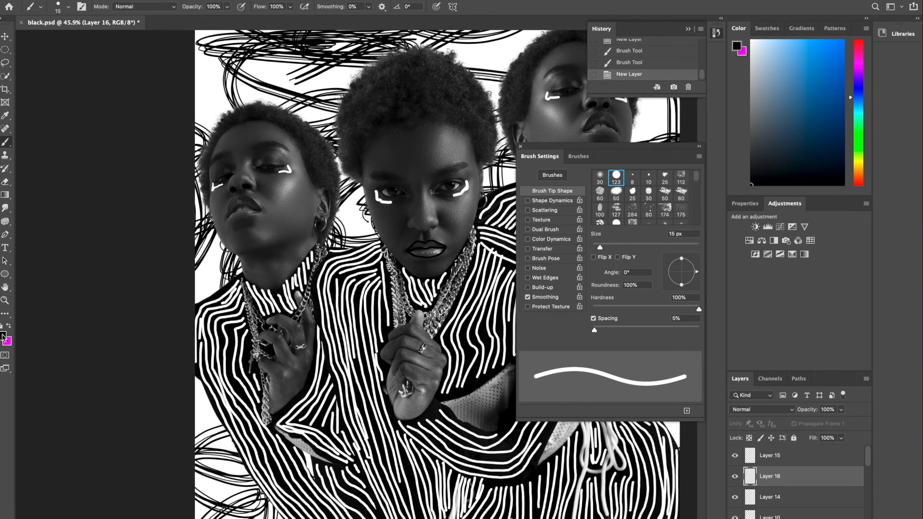
pyautogui.click(3, 335)
pyautogui.click(581, 340)
pyautogui.click(811, 334)
# Fill the central figure's lips with white on Layer 16, using a 36 px brush
pyautogui.hscroll(3, 380, 231)
pyautogui.scroll(5, 379, 231)
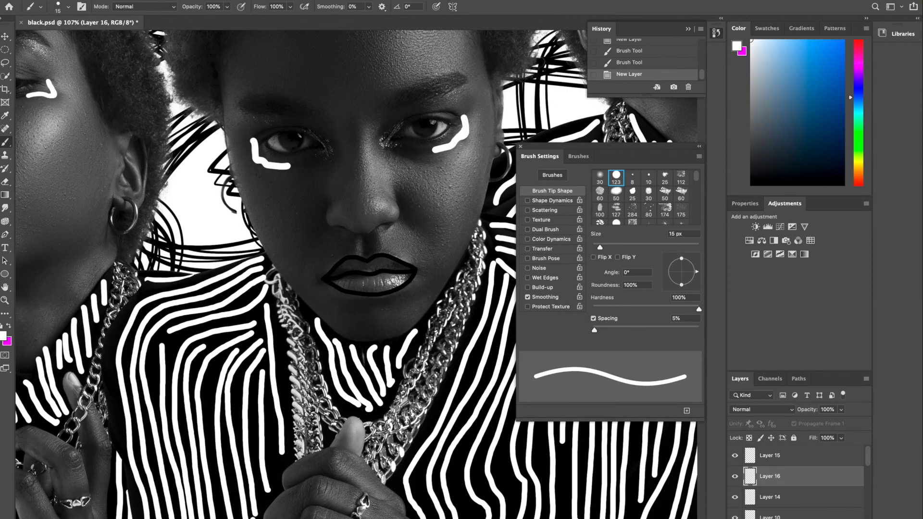
pyautogui.click(58, 8)
pyautogui.moveTo(57, 38); pyautogui.dragTo(63, 39)
pyautogui.moveTo(341, 281)
pyautogui.mouseDown()
pyautogui.moveTo(364, 265)
pyautogui.moveTo(350, 264)
pyautogui.moveTo(370, 268)
pyautogui.moveTo(358, 273)
pyautogui.moveTo(372, 281)
pyautogui.moveTo(345, 283)
pyautogui.moveTo(359, 288)
pyautogui.moveTo(406, 274)
pyautogui.moveTo(385, 262)
pyautogui.moveTo(356, 266)
pyautogui.moveTo(390, 269)
pyautogui.mouseUp()
pyautogui.press('super+0')
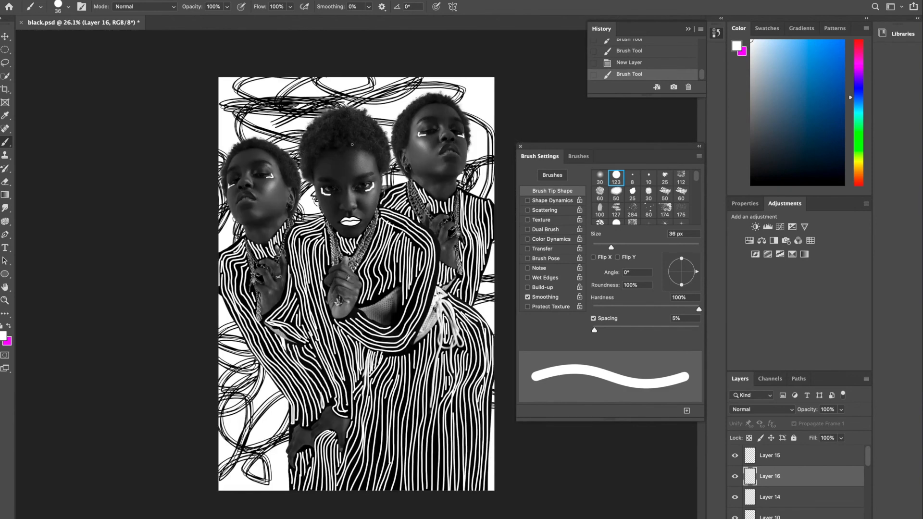
# Outline the right-hand figure's lips in black on Layer 17 with an 11 px brush
pyautogui.scroll(3, 474, 133)
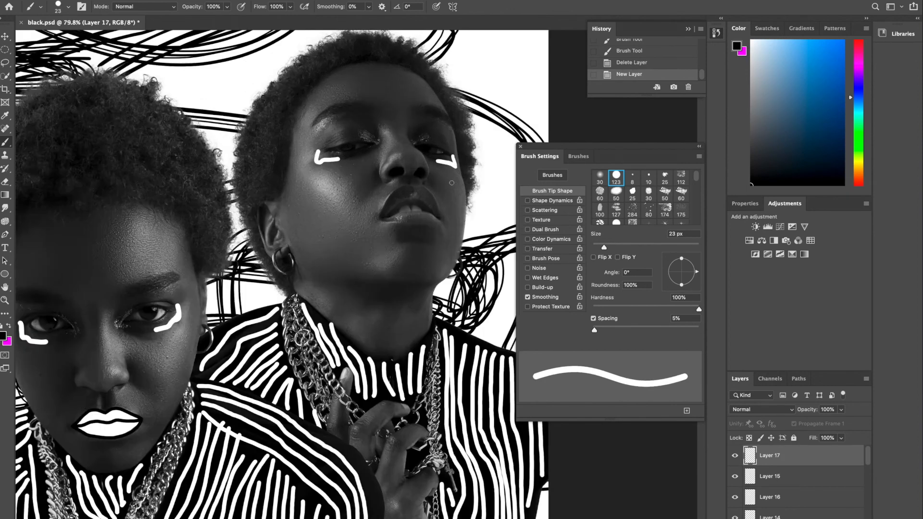
pyautogui.scroll(5, 424, 185)
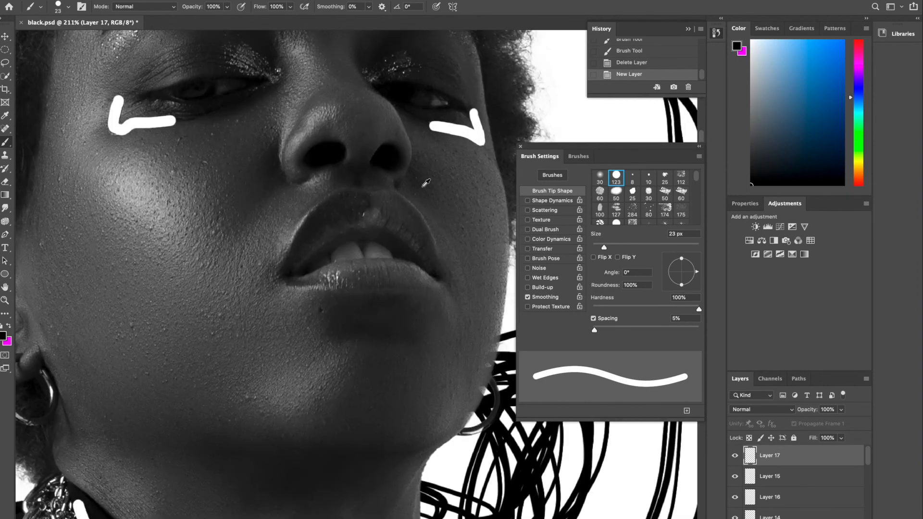
pyautogui.click(5, 342)
pyautogui.click(809, 336)
pyautogui.click(68, 7)
pyautogui.moveTo(61, 40); pyautogui.dragTo(56, 40)
pyautogui.moveTo(370, 193)
pyautogui.mouseDown()
pyautogui.moveTo(339, 190)
pyautogui.moveTo(310, 217)
pyautogui.moveTo(288, 256)
pyautogui.moveTo(287, 281)
pyautogui.mouseUp()
pyautogui.press('super+z')
pyautogui.press('super+z')
pyautogui.moveTo(370, 192)
pyautogui.mouseDown()
pyautogui.moveTo(312, 213)
pyautogui.moveTo(289, 250)
pyautogui.moveTo(288, 284)
pyautogui.moveTo(368, 289)
pyautogui.moveTo(440, 280)
pyautogui.moveTo(426, 222)
pyautogui.moveTo(400, 194)
pyautogui.moveTo(368, 195)
pyautogui.mouseUp()
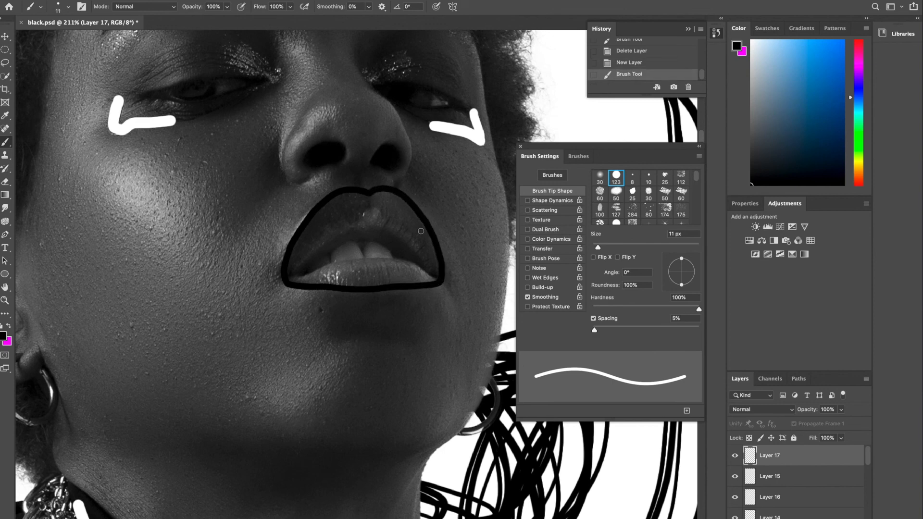
# Draw the inner contours of the right-hand figure's upper and lower lips in black and thicken the upper one
pyautogui.moveTo(298, 275)
pyautogui.mouseDown()
pyautogui.moveTo(397, 259)
pyautogui.moveTo(441, 281)
pyautogui.mouseUp()
pyautogui.press('super+z')
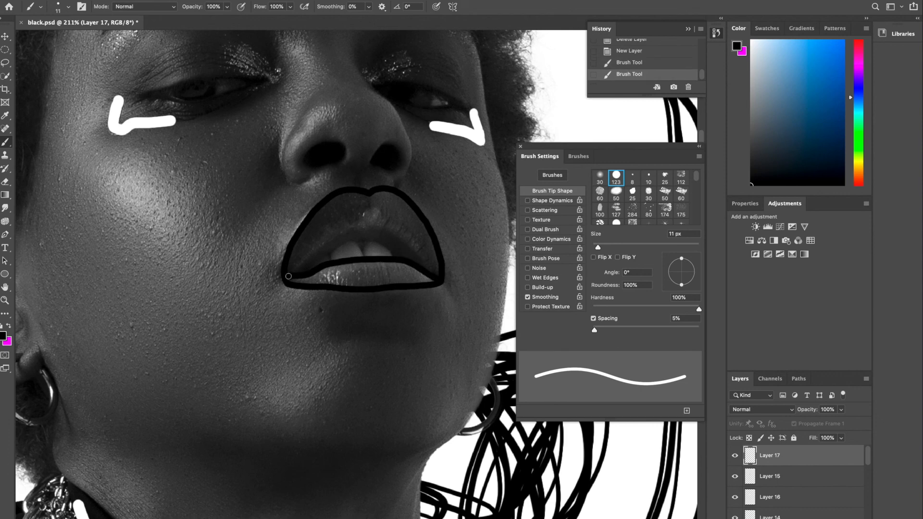
pyautogui.hotkey('ctrl', 'z')
pyautogui.moveTo(287, 276)
pyautogui.mouseDown()
pyautogui.moveTo(332, 237)
pyautogui.moveTo(359, 230)
pyautogui.moveTo(398, 239)
pyautogui.moveTo(429, 276)
pyautogui.mouseUp()
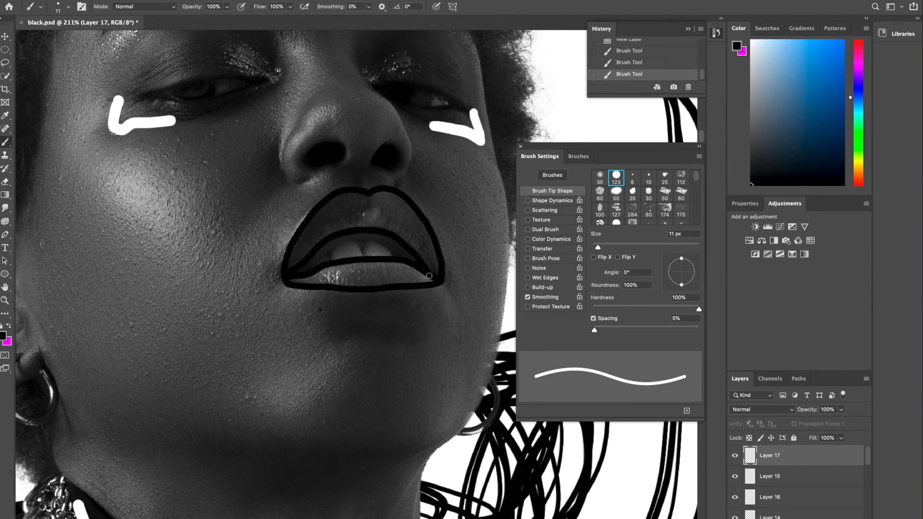
pyautogui.moveTo(366, 239)
pyautogui.mouseDown()
pyautogui.moveTo(348, 239)
pyautogui.moveTo(305, 269)
pyautogui.moveTo(342, 243)
pyautogui.moveTo(381, 241)
pyautogui.mouseUp()
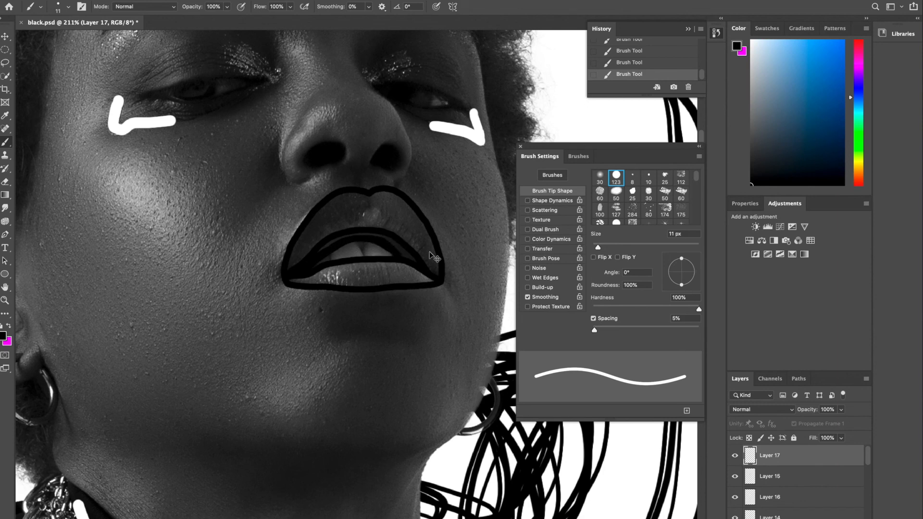
pyautogui.hotkey('ctrl', 'z')
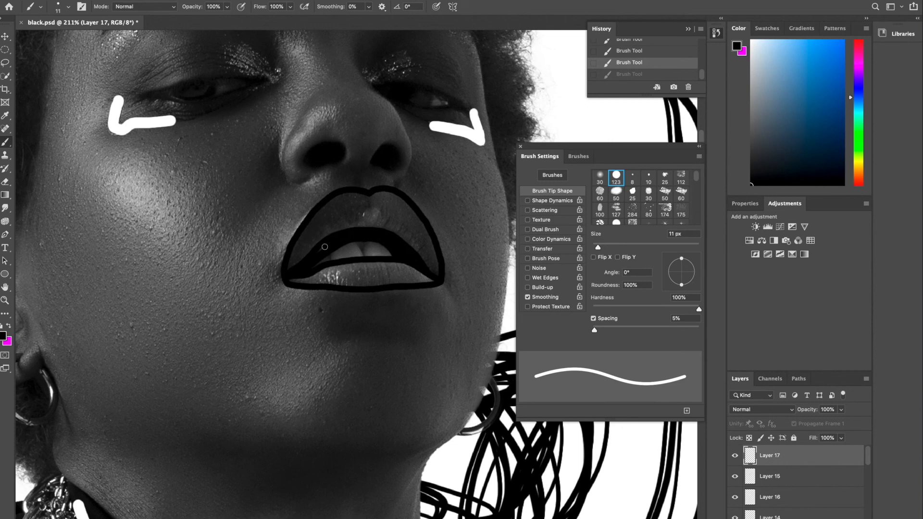
pyautogui.moveTo(314, 256); pyautogui.dragTo(328, 254)
# Create a new layer below Layer 17 and paint the right-hand figure's tooth gap in black with a 4 px brush
pyautogui.click(836, 482)
pyautogui.press('alt+shift+super+n')
pyautogui.click(68, 7)
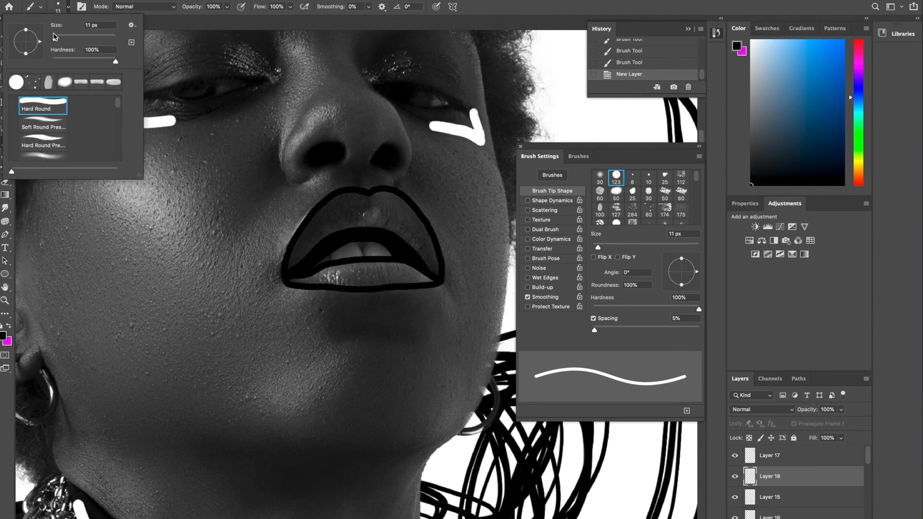
pyautogui.moveTo(364, 241); pyautogui.dragTo(364, 254)
pyautogui.press('super+z')
pyautogui.click(69, 6)
pyautogui.moveTo(55, 39); pyautogui.dragTo(54, 39)
pyautogui.moveTo(363, 242)
pyautogui.mouseDown()
pyautogui.moveTo(366, 257)
pyautogui.moveTo(372, 243)
pyautogui.moveTo(370, 251)
pyautogui.mouseUp()
pyautogui.press('super+z')
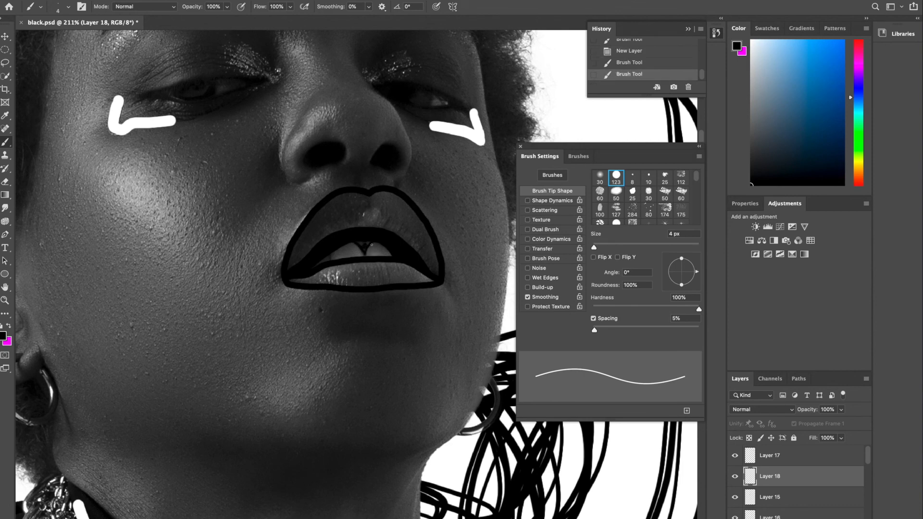
pyautogui.click(370, 240)
pyautogui.scroll(-3, 404, 257)
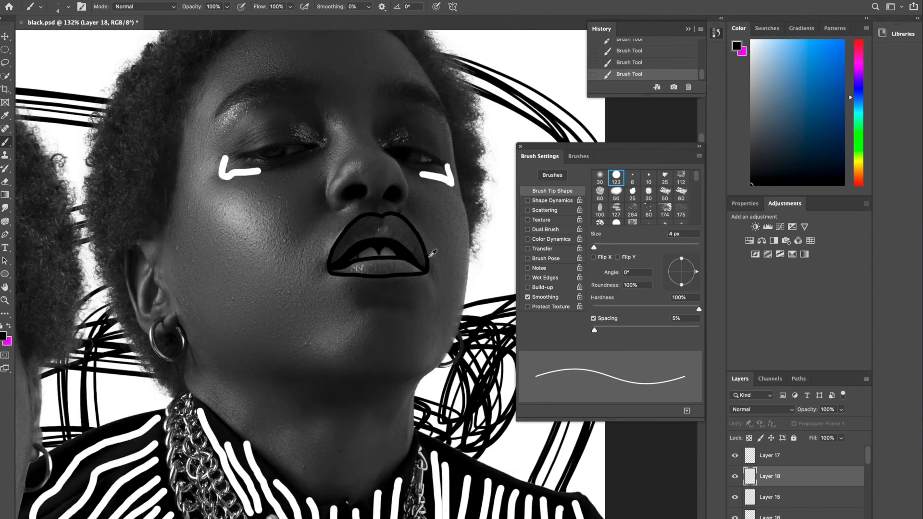
pyautogui.scroll(-3, 433, 253)
pyautogui.scroll(4, 415, 232)
# Create another layer directly below Layer 17 and set the foreground colour to white (ffffff)
pyautogui.click(734, 455)
pyautogui.click(734, 455)
pyautogui.hotkey('ctrl', 'shift', 'alt', 'n')
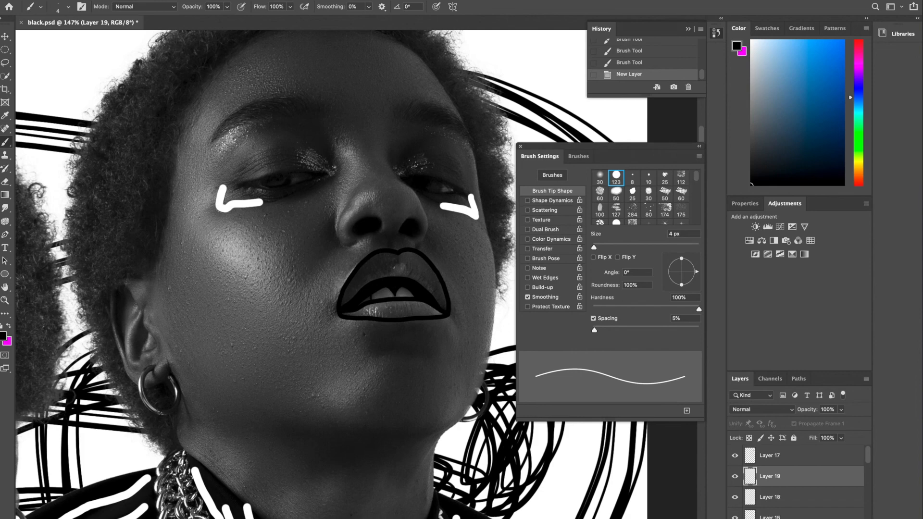
pyautogui.click(4, 335)
pyautogui.click(581, 341)
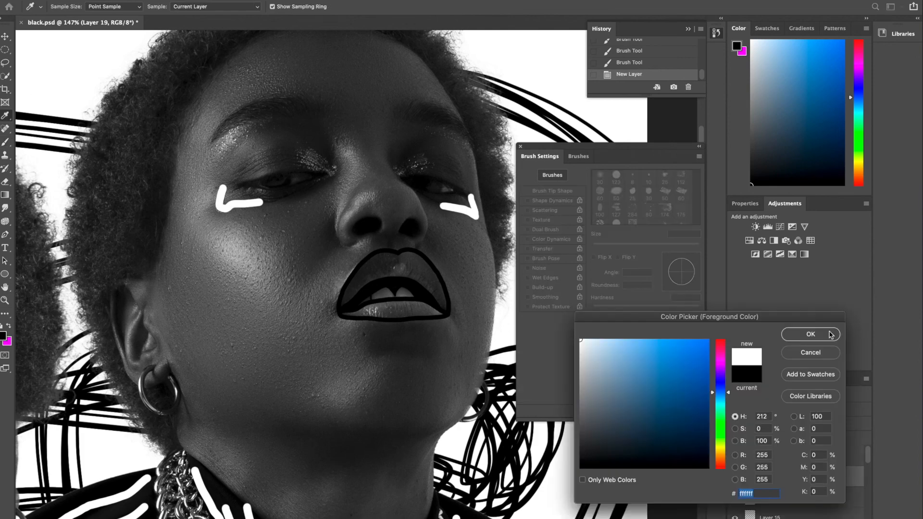
pyautogui.click(818, 332)
# Fill the right-hand figure's upper and lower lips with white on Layer 19, using a 25 px brush and erasing stray paint
pyautogui.click(68, 8)
pyautogui.moveTo(52, 38); pyautogui.dragTo(63, 39)
pyautogui.moveTo(411, 265)
pyautogui.mouseDown()
pyautogui.moveTo(360, 284)
pyautogui.moveTo(425, 295)
pyautogui.mouseUp()
pyautogui.hotkey('ctrl', 'z')
pyautogui.moveTo(387, 266)
pyautogui.mouseDown()
pyautogui.moveTo(347, 299)
pyautogui.moveTo(384, 258)
pyautogui.moveTo(418, 257)
pyautogui.moveTo(443, 292)
pyautogui.moveTo(446, 285)
pyautogui.moveTo(444, 305)
pyautogui.moveTo(395, 269)
pyautogui.moveTo(428, 281)
pyautogui.mouseUp()
pyautogui.click(6, 182)
pyautogui.click(7, 142)
pyautogui.moveTo(356, 315)
pyautogui.mouseDown()
pyautogui.moveTo(442, 304)
pyautogui.moveTo(356, 314)
pyautogui.moveTo(440, 311)
pyautogui.moveTo(366, 308)
pyautogui.mouseUp()
pyautogui.hotkey('ctrl', 'z')
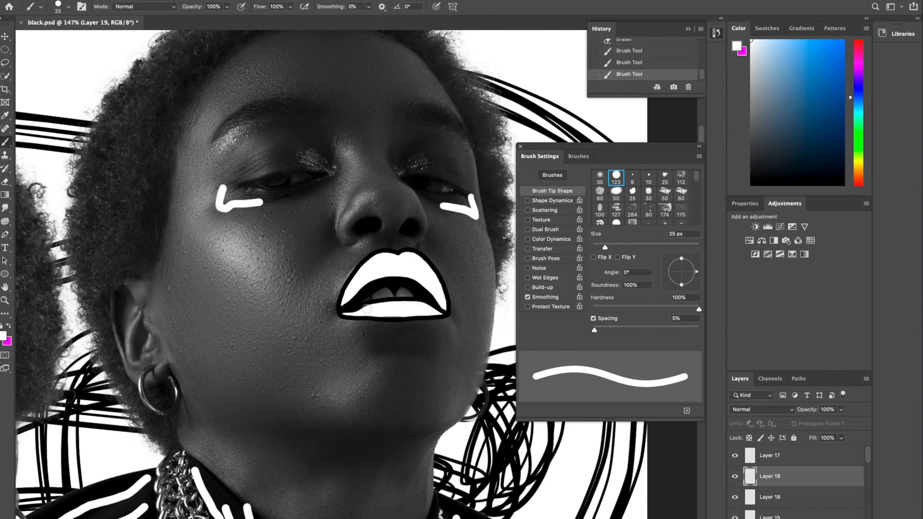
# Create a new layer beneath Layer 18 and paint the right-hand figure's teeth white
pyautogui.click(745, 504)
pyautogui.click(750, 516)
pyautogui.press('super+shift+alt+n')
pyautogui.moveTo(375, 294)
pyautogui.mouseDown()
pyautogui.moveTo(409, 295)
pyautogui.moveTo(353, 308)
pyautogui.moveTo(414, 294)
pyautogui.moveTo(370, 295)
pyautogui.mouseUp()
# Touch up the gap between the right-hand figure's front teeth in black on Layer 18 with a smaller brush
pyautogui.click(770, 497)
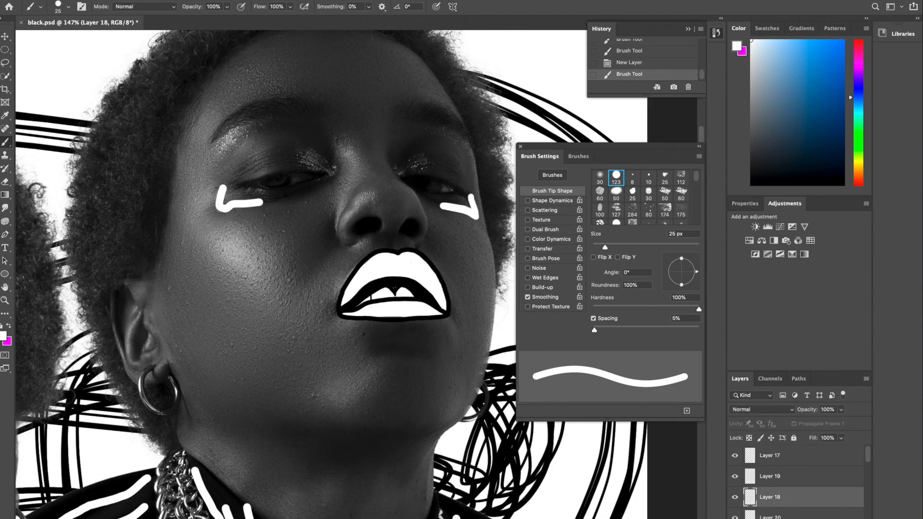
pyautogui.click(4, 336)
pyautogui.click(587, 467)
pyautogui.click(818, 333)
pyautogui.scroll(5, 431, 255)
pyautogui.click(68, 7)
pyautogui.moveTo(60, 39); pyautogui.dragTo(55, 39)
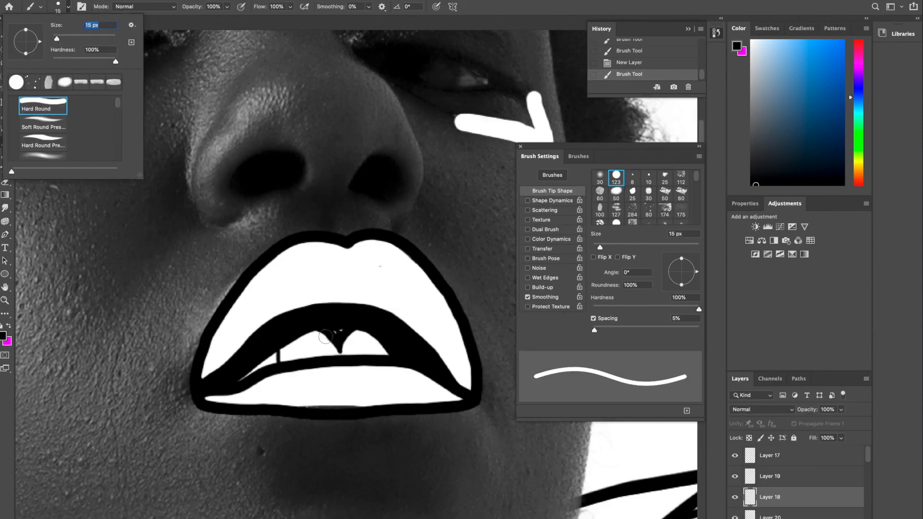
pyautogui.moveTo(340, 331); pyautogui.dragTo(331, 329)
pyautogui.click(331, 329)
# Try retouching the right-hand figure's mouth in white on Layer 18 with a 4 px brush
pyautogui.click(832, 485)
pyautogui.click(736, 455)
pyautogui.click(735, 455)
pyautogui.click(736, 478)
pyautogui.click(4, 336)
pyautogui.moveTo(600, 350); pyautogui.dragTo(579, 323)
pyautogui.click(802, 336)
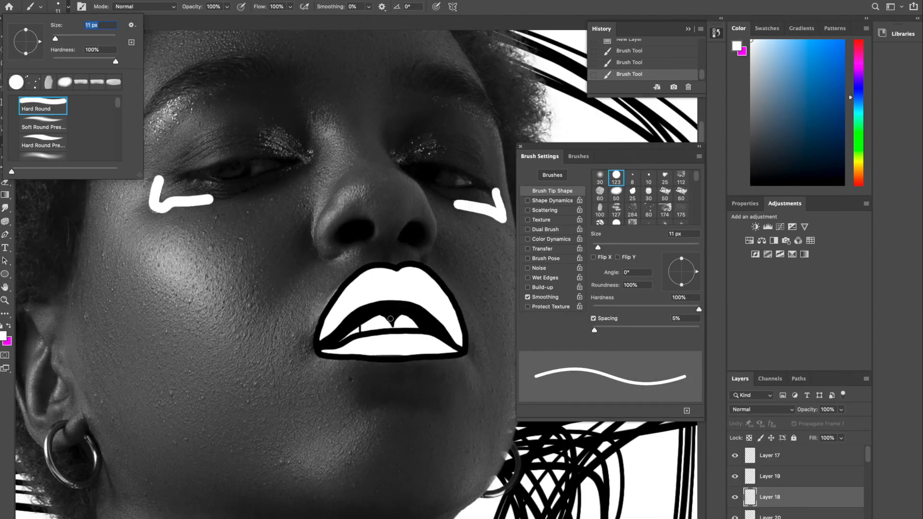
pyautogui.moveTo(54, 38); pyautogui.dragTo(54, 38)
pyautogui.moveTo(436, 319); pyautogui.dragTo(446, 329)
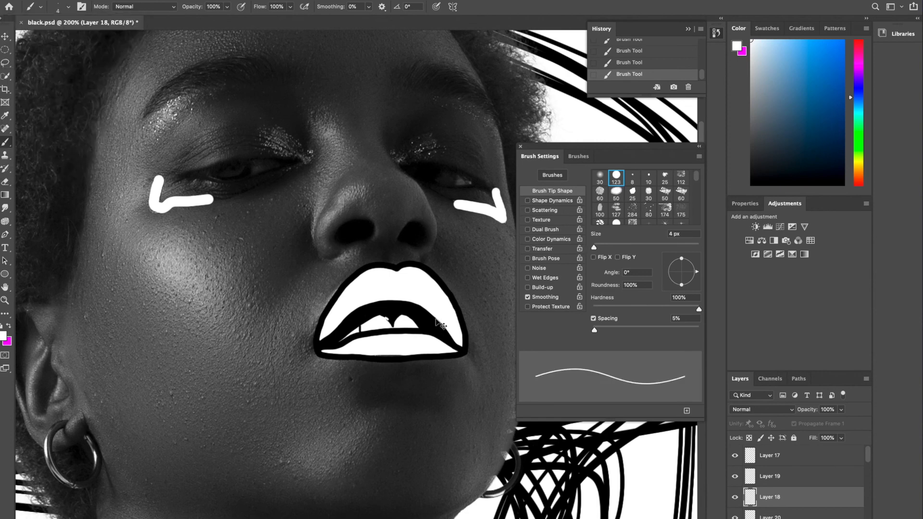
pyautogui.press('super+z')
# Switch the brush colour to black and retouch the right-hand figure's teeth on Layer 18 with the 4 px brush
pyautogui.click(4, 336)
pyautogui.moveTo(591, 423); pyautogui.dragTo(580, 468)
pyautogui.click(809, 337)
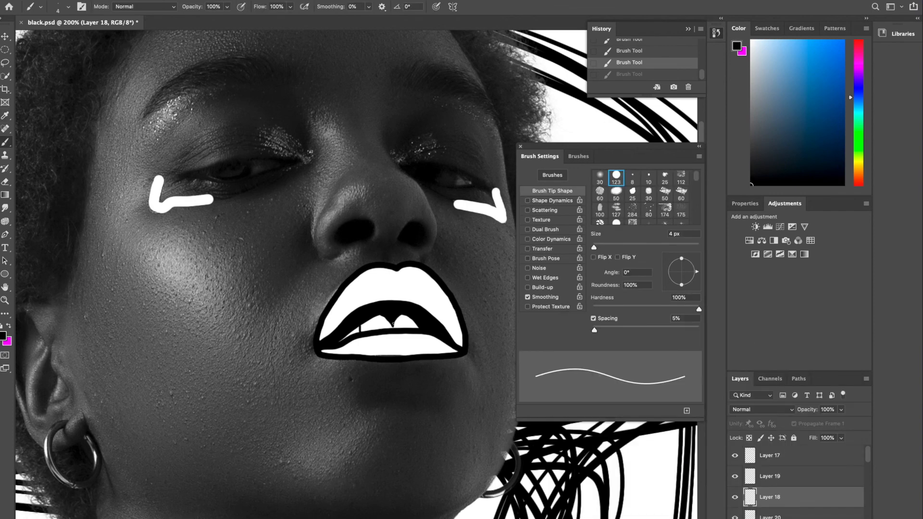
pyautogui.hotkey('ctrl', 'shift', 'z')
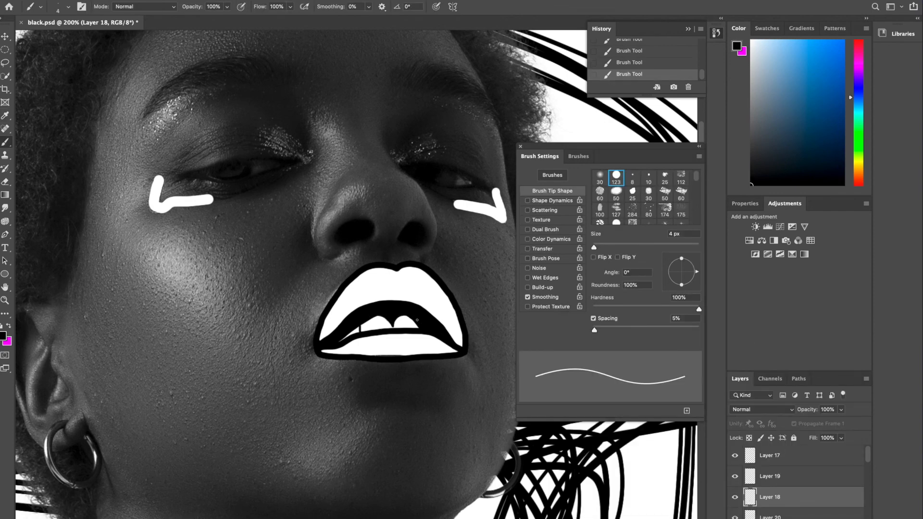
pyautogui.hotkey('ctrl', 'z')
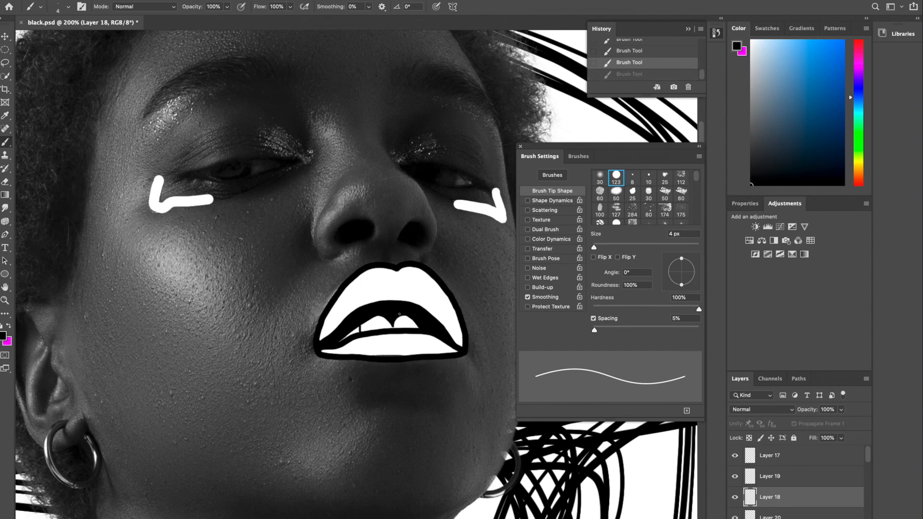
pyautogui.hotkey('ctrl', 'shift', 'z')
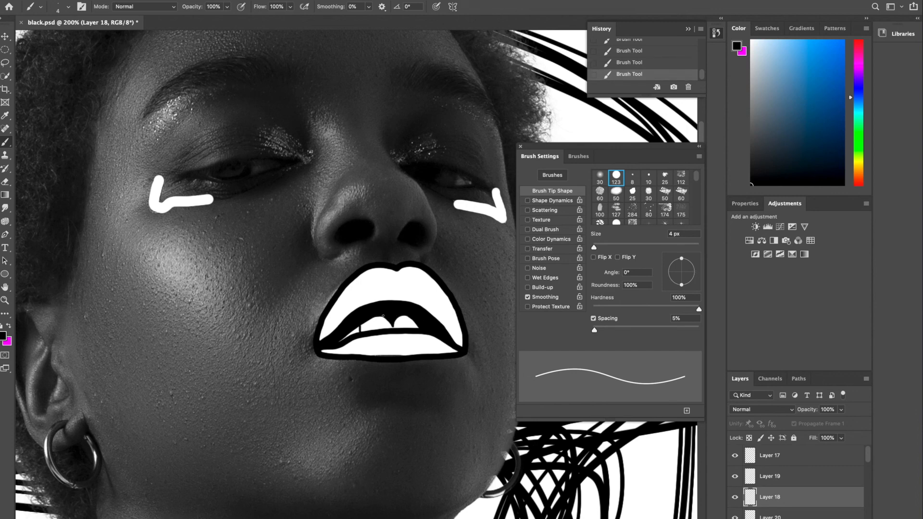
pyautogui.hotkey('ctrl', 'z')
pyautogui.hotkey('ctrl', 'shift', 'z')
pyautogui.hotkey('ctrl', '0')
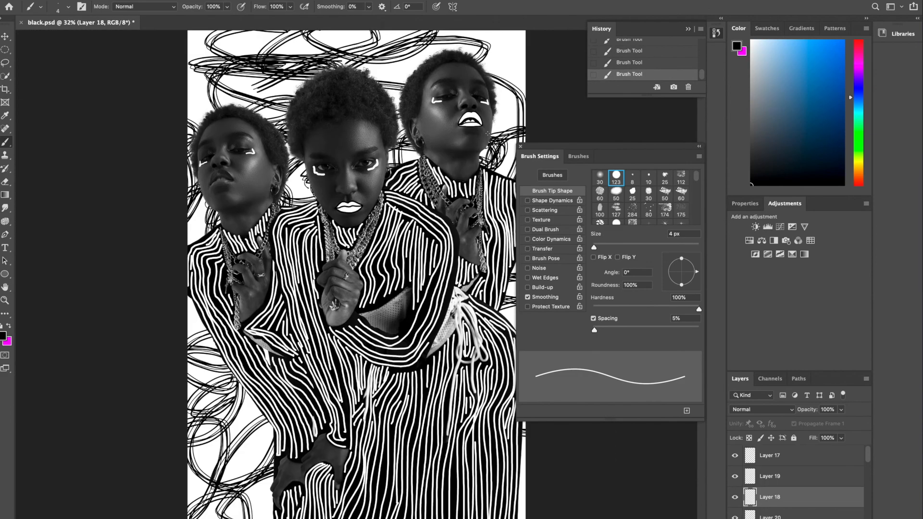
pyautogui.scroll(5, 483, 113)
pyautogui.scroll(5, 470, 133)
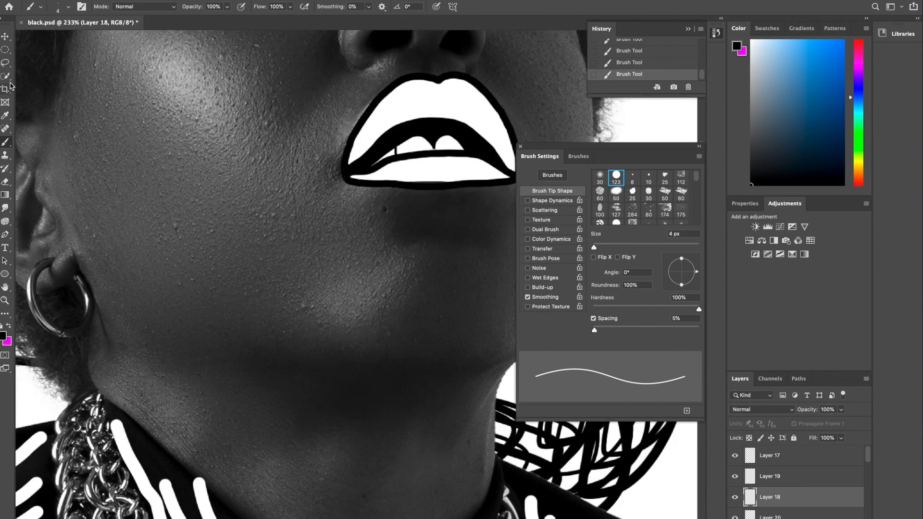
pyautogui.click(734, 476)
pyautogui.click(736, 476)
# Try a first curved black line across the right-hand figure's upper lip on Layer 17 with a 7 px brush
pyautogui.hotkey('ctrl', 'z')
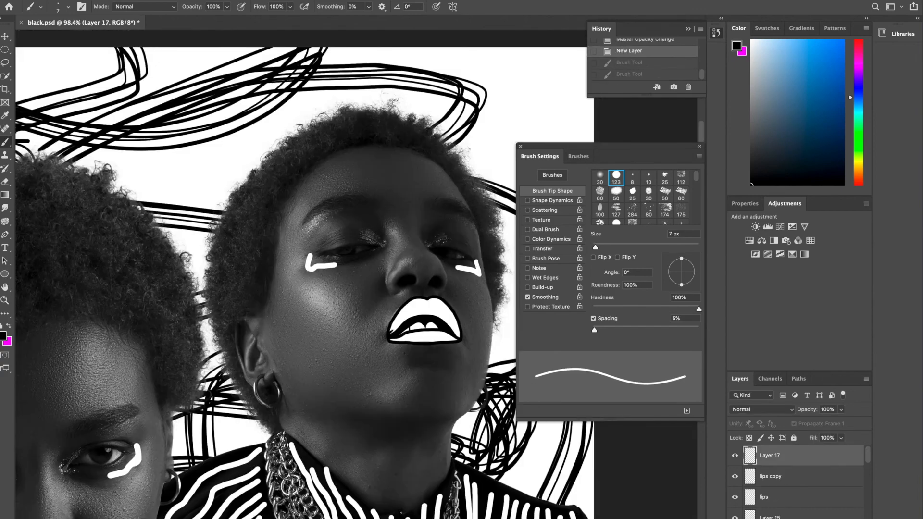
pyautogui.moveTo(390, 331); pyautogui.dragTo(401, 325)
pyautogui.hotkey('ctrl', 'z')
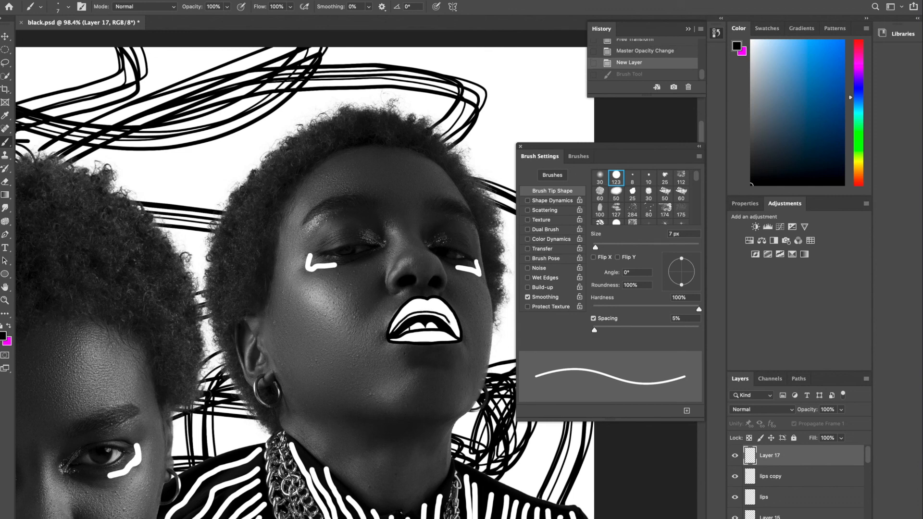
pyautogui.hotkey('ctrl', 'shift', 'z')
pyautogui.hotkey('ctrl', 'z')
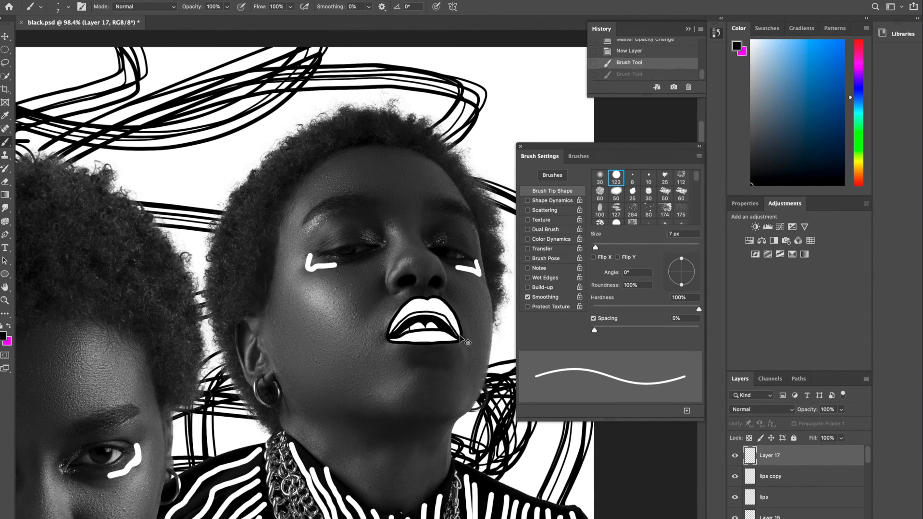
pyautogui.hotkey('ctrl', 'z')
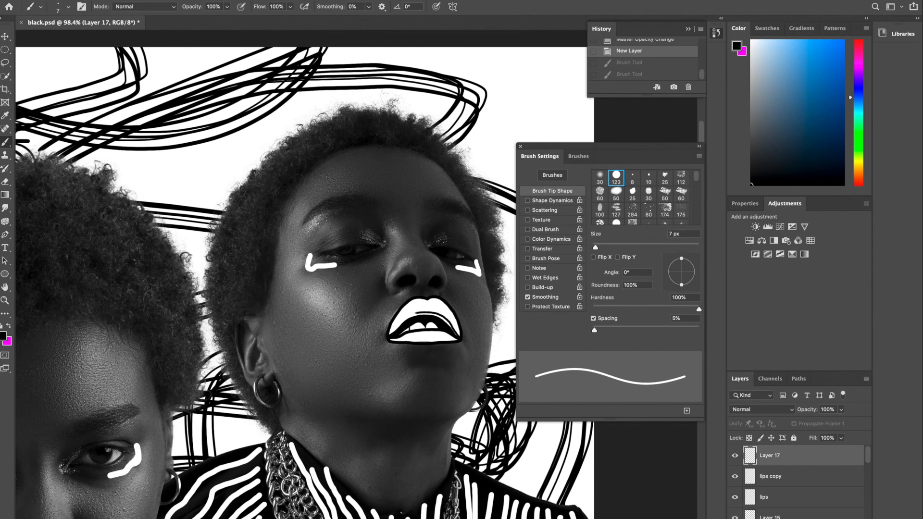
# Draw several stacked black lines following the curve of the right-hand figure's upper lip on Layer 17 with the 7 px brush
pyautogui.click(389, 335)
pyautogui.moveTo(389, 335); pyautogui.dragTo(414, 316)
pyautogui.hotkey('ctrl', 'z')
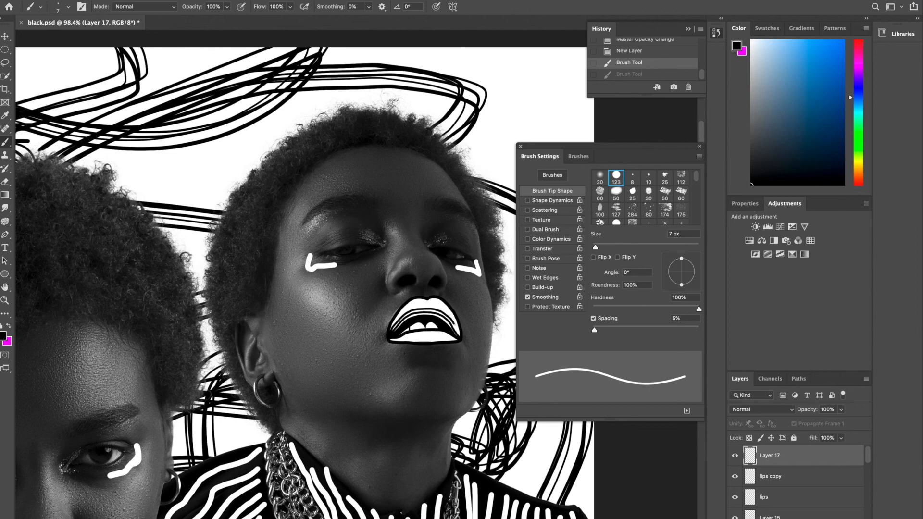
pyautogui.moveTo(459, 335); pyautogui.dragTo(455, 321)
pyautogui.hotkey('ctrl', 'z')
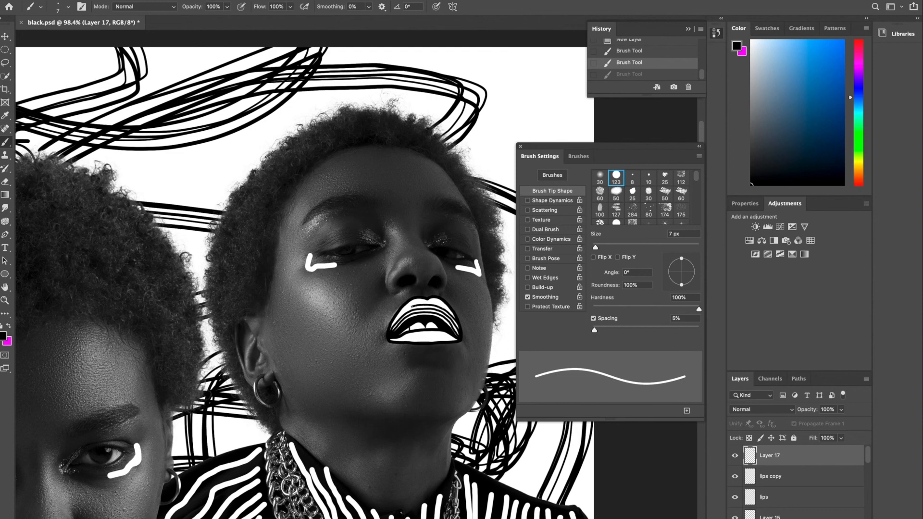
pyautogui.hotkey('ctrl', 'shift', 'z')
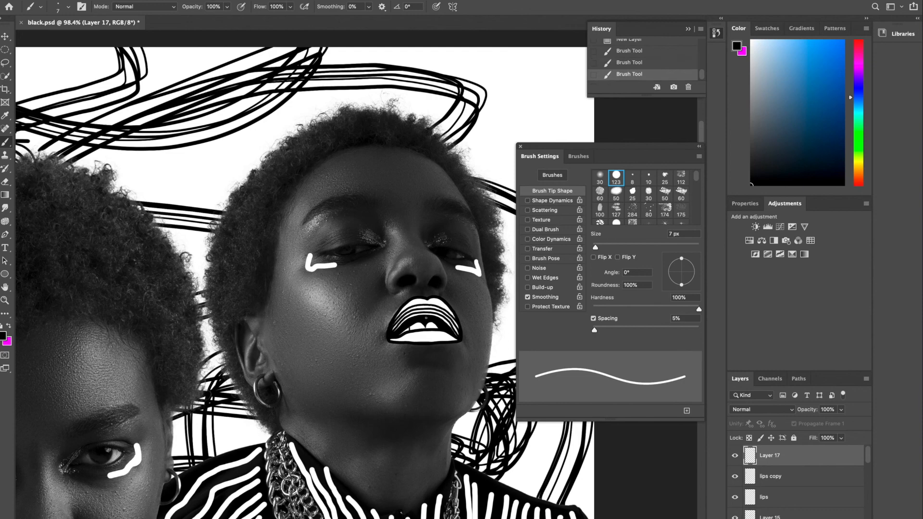
# Try adding more black lines near the upper edge of the right-hand figure's upper lip
pyautogui.scroll(-5, 388, 332)
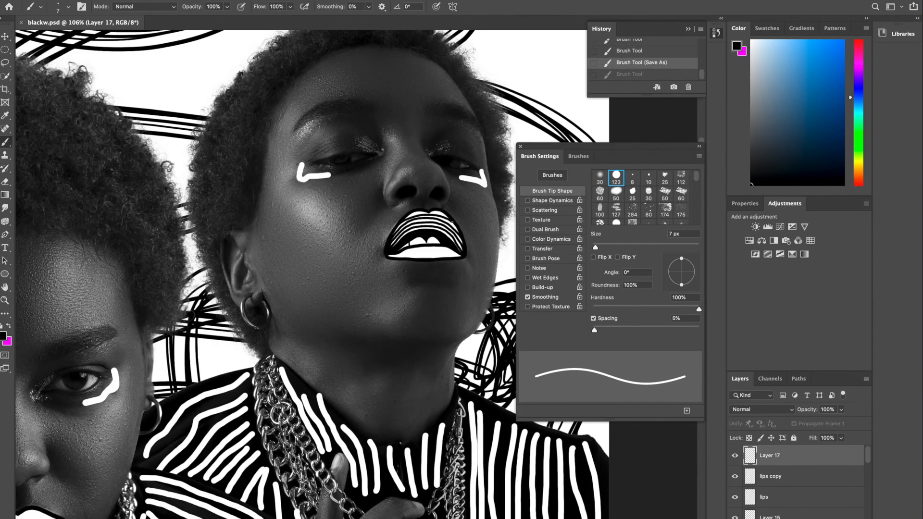
pyautogui.hotkey('ctrl', 'z')
pyautogui.moveTo(399, 223); pyautogui.dragTo(424, 217)
pyautogui.hotkey('ctrl', 'z')
pyautogui.hotkey('ctrl', 'shift', 'z')
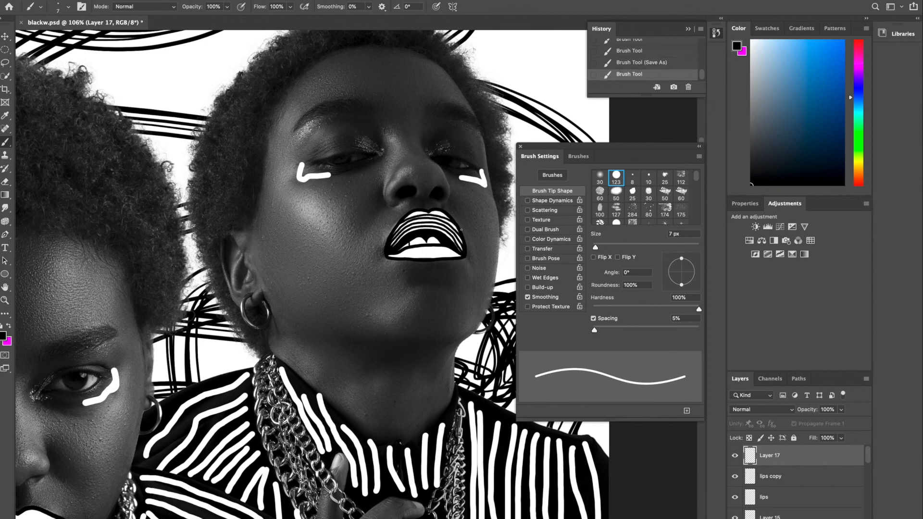
pyautogui.hotkey('ctrl', 'z')
pyautogui.hotkey('ctrl', 'shift', 'z')
pyautogui.hotkey('ctrl', 'z')
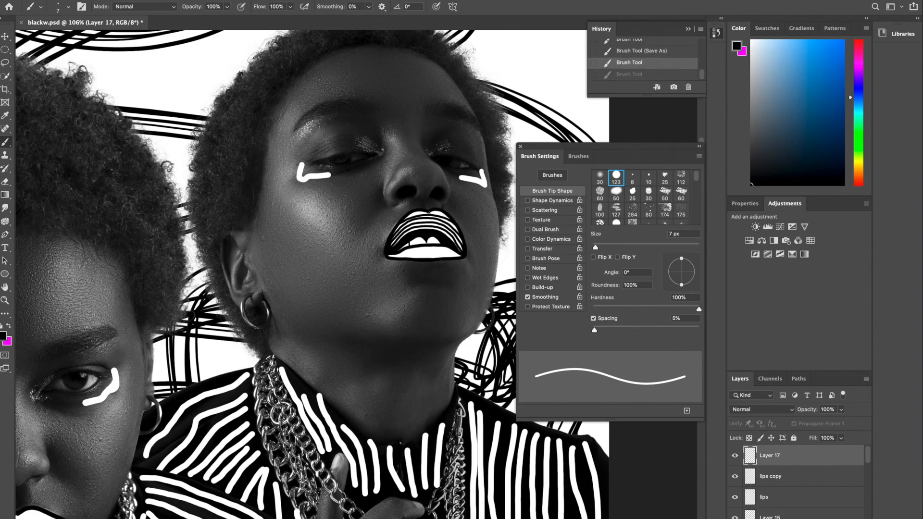
pyautogui.hotkey('ctrl', 'shift', 'z')
pyautogui.moveTo(408, 214); pyautogui.dragTo(416, 214)
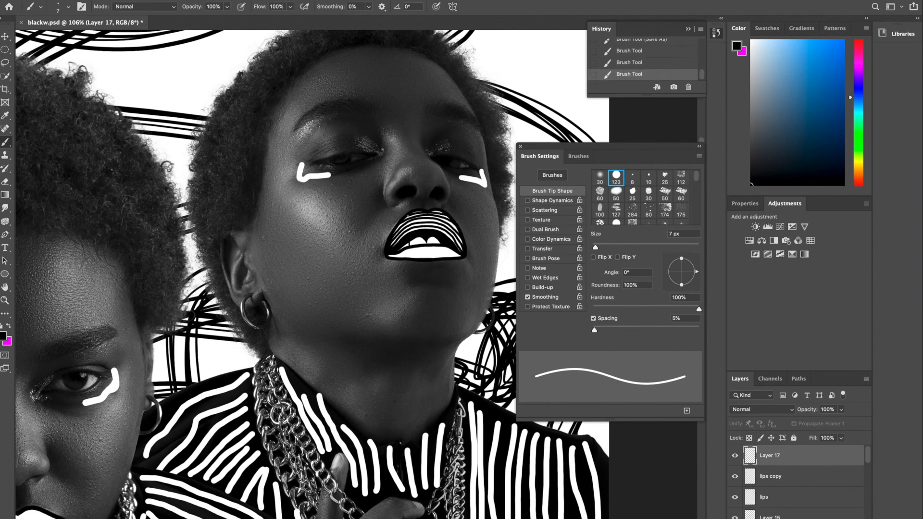
# Try striping the right-hand figure's lower lip with horizontal black lines
pyautogui.moveTo(399, 257); pyautogui.dragTo(451, 256)
pyautogui.hotkey('ctrl', 'z')
pyautogui.hotkey('ctrl', 'z')
pyautogui.hotkey('ctrl', 'z')
pyautogui.hotkey('ctrl', 'z')
pyautogui.hotkey('ctrl', 'z')
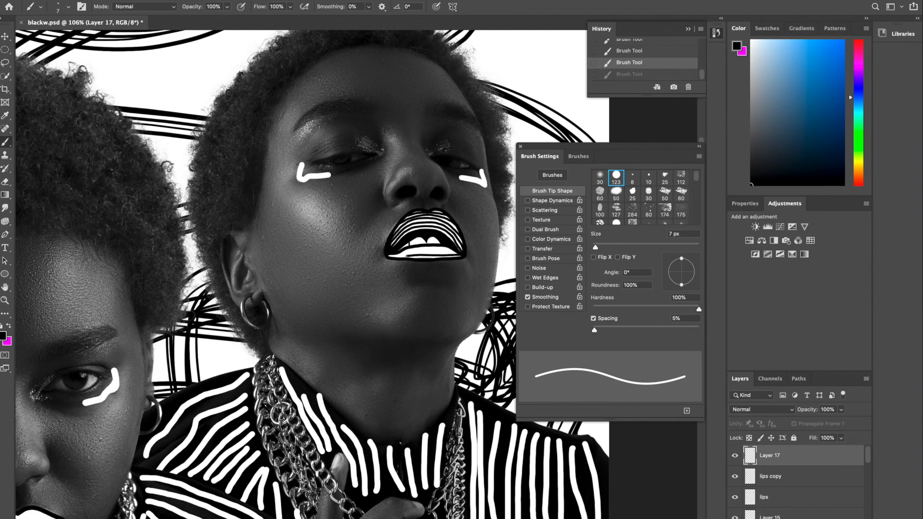
pyautogui.moveTo(388, 254); pyautogui.dragTo(456, 252)
pyautogui.hotkey('ctrl', 'z')
pyautogui.hotkey('ctrl', 'shift', 'z')
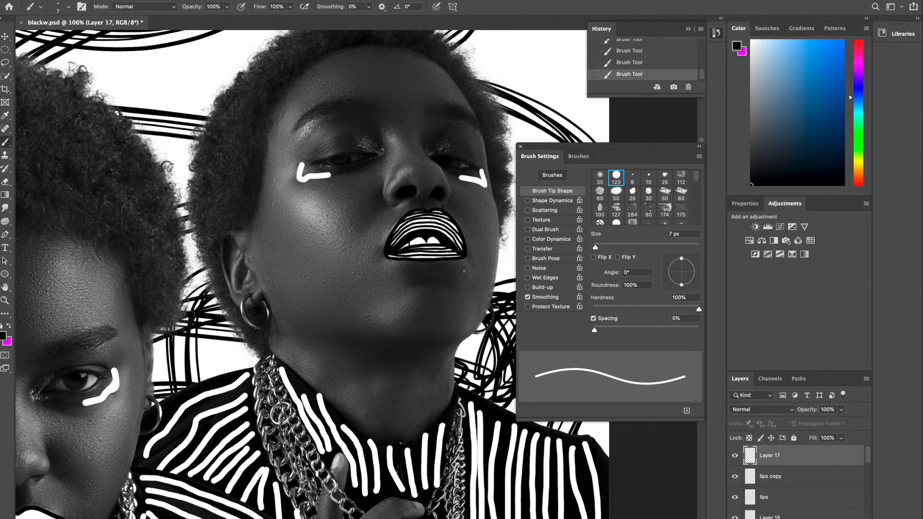
pyautogui.scroll(-6, 455, 272)
pyautogui.scroll(3, 457, 113)
pyautogui.scroll(-3, 457, 112)
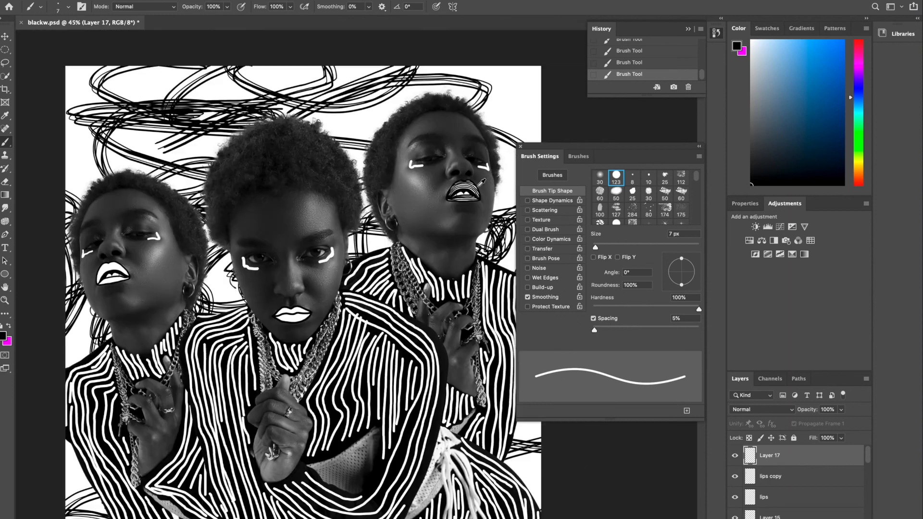
# Step back through the history to remove the lower-lip lines and the most recent upper-lip lines
pyautogui.click(672, 54)
pyautogui.click(661, 61)
pyautogui.click(660, 55)
pyautogui.click(657, 62)
pyautogui.click(655, 53)
pyautogui.click(656, 44)
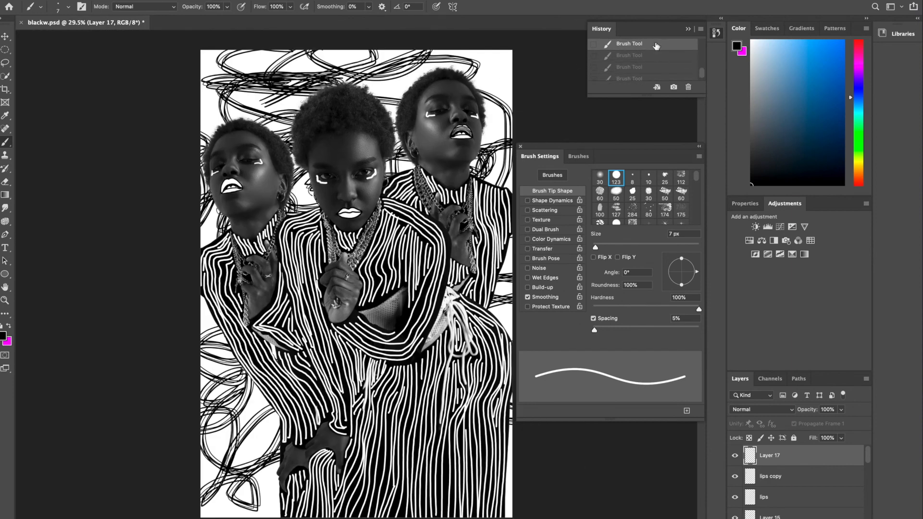
pyautogui.scroll(7, 469, 104)
pyautogui.scroll(3, 469, 103)
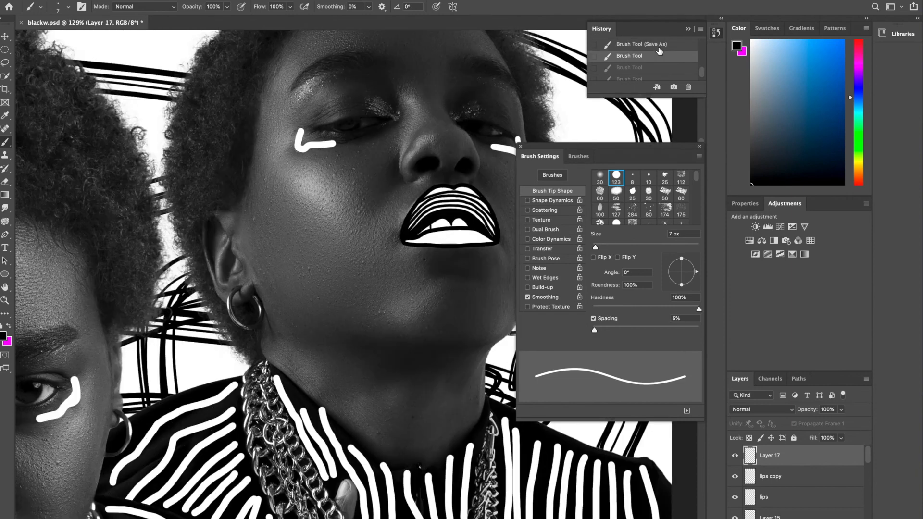
# Try a short black line just below the centre dip of the right-hand figure's upper lip
pyautogui.moveTo(426, 197)
pyautogui.mouseDown()
pyautogui.moveTo(480, 198)
pyautogui.moveTo(442, 191)
pyautogui.mouseUp()
pyautogui.press('super+z')
pyautogui.click(448, 191)
pyautogui.scroll(-8, 470, 226)
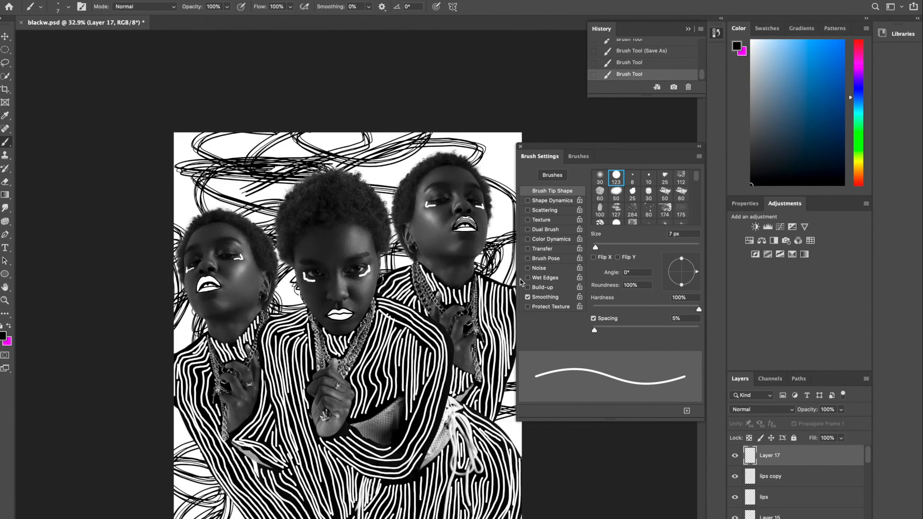
pyautogui.press('super+z')
pyautogui.scroll(3, 483, 225)
pyautogui.scroll(6, 467, 225)
pyautogui.press('super+z')
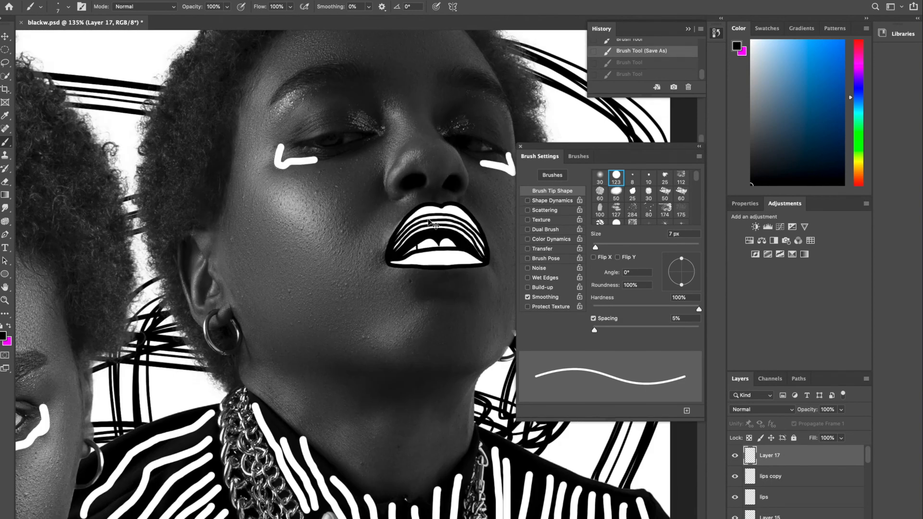
# Try one continuous black line across the upper part of the right-hand figure's upper lip, spanning both peaks
pyautogui.moveTo(408, 220); pyautogui.dragTo(463, 214)
pyautogui.press('super+z')
pyautogui.press('super+z')
pyautogui.press('super+z')
pyautogui.press('super+z')
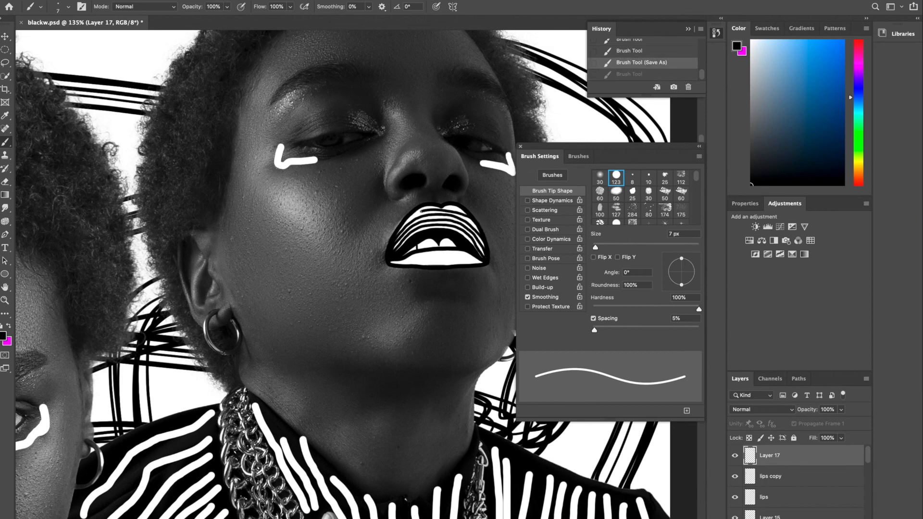
# Draw the top black stripe of the right-hand figure's upper lip and try a small mark in the right peak
pyautogui.click(409, 217)
pyautogui.moveTo(458, 209); pyautogui.dragTo(470, 219)
pyautogui.press('super+z')
pyautogui.click(452, 207)
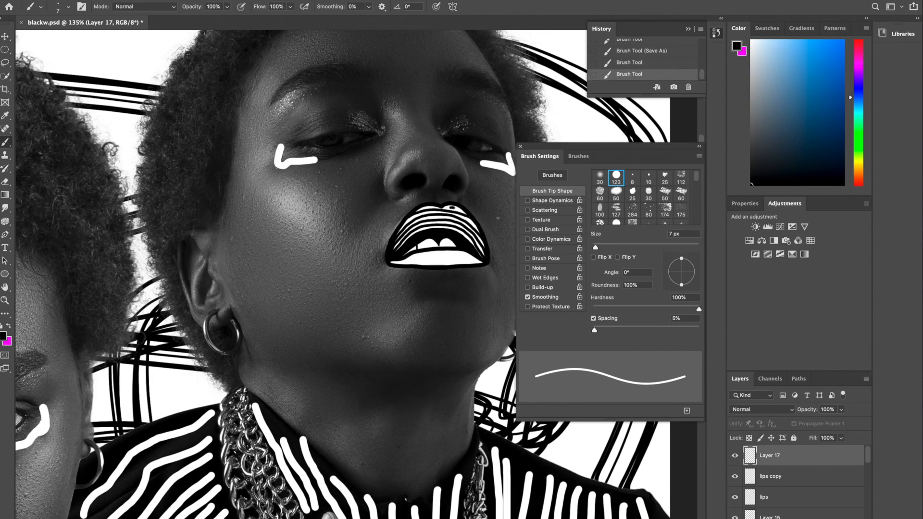
pyautogui.scroll(-5, 501, 226)
pyautogui.scroll(-10, 494, 218)
pyautogui.press('super+z')
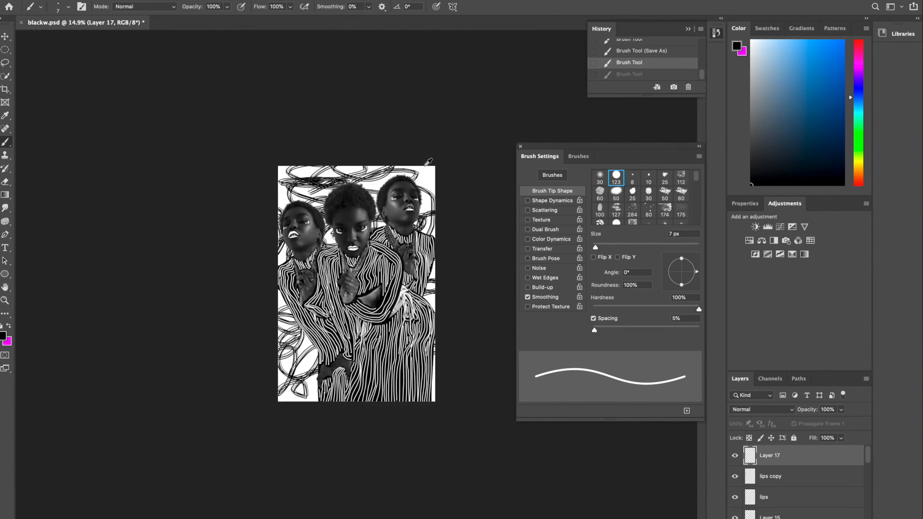
# Rework the top black stripe beneath the upper lip's peaks and undo the extra line in the right peak
pyautogui.scroll(6, 445, 284)
pyautogui.scroll(8, 461, 158)
pyautogui.moveTo(421, 197)
pyautogui.mouseDown()
pyautogui.moveTo(447, 201)
pyautogui.moveTo(397, 197)
pyautogui.mouseUp()
pyautogui.press('super+z')
pyautogui.press('super+z')
pyautogui.press('super+z')
pyautogui.moveTo(381, 210)
pyautogui.mouseDown()
pyautogui.moveTo(430, 202)
pyautogui.moveTo(474, 233)
pyautogui.moveTo(428, 200)
pyautogui.moveTo(389, 201)
pyautogui.moveTo(374, 212)
pyautogui.mouseUp()
pyautogui.press('super+z')
pyautogui.press('super+z')
pyautogui.moveTo(424, 197); pyautogui.dragTo(451, 204)
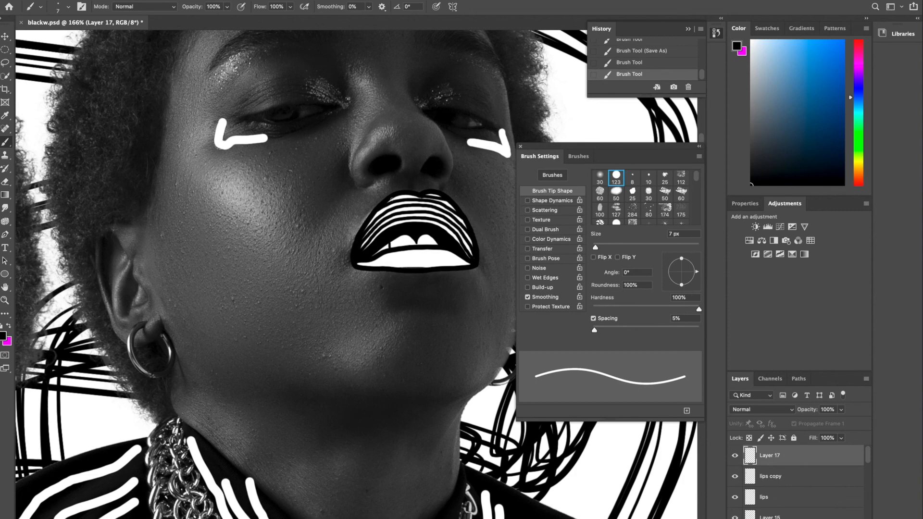
pyautogui.scroll(-5, 460, 207)
pyautogui.press('super+z')
pyautogui.scroll(-2, 466, 123)
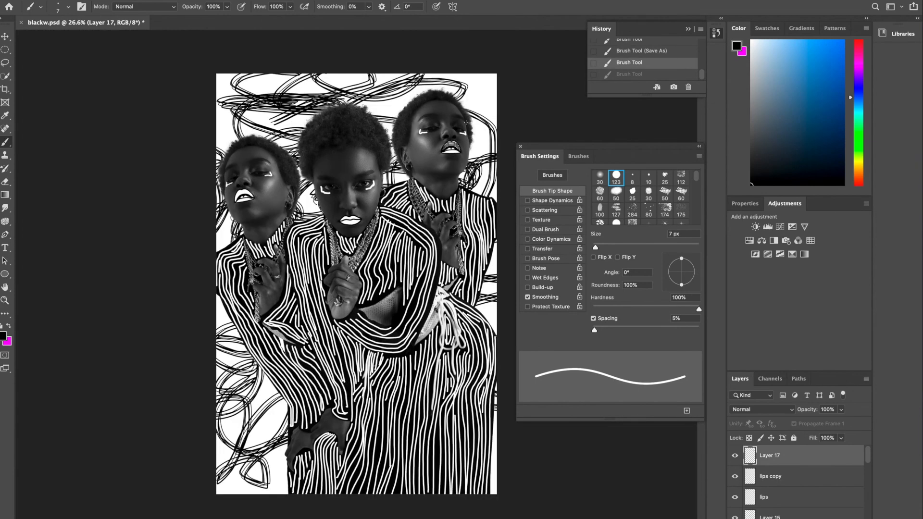
# Draw horizontal black stripes along the lower part of the right-hand figure's lower lip with the 7 px brush
pyautogui.scroll(6, 471, 139)
pyautogui.moveTo(276, 232)
pyautogui.mouseDown()
pyautogui.moveTo(348, 222)
pyautogui.moveTo(374, 226)
pyautogui.moveTo(293, 234)
pyautogui.moveTo(388, 233)
pyautogui.mouseUp()
pyautogui.moveTo(308, 235); pyautogui.dragTo(377, 235)
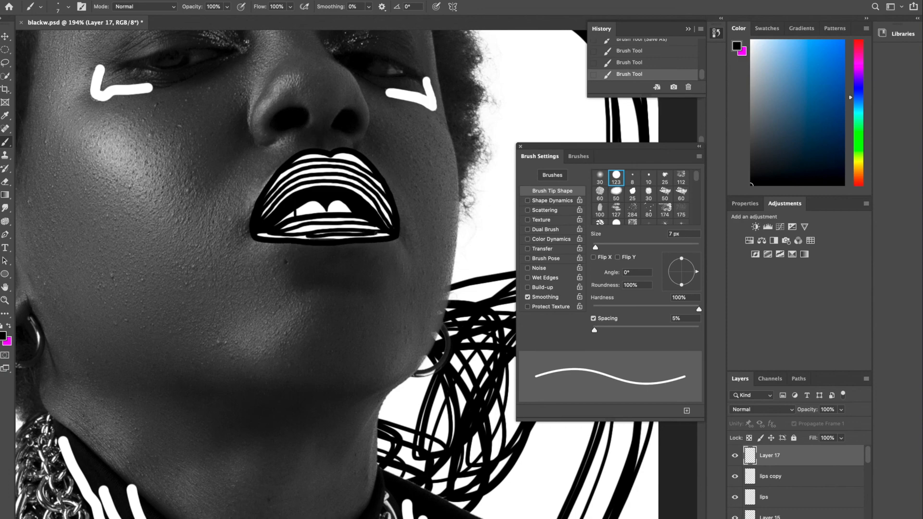
pyautogui.hotkey('ctrl', 'z')
pyautogui.moveTo(308, 235); pyautogui.dragTo(371, 235)
pyautogui.press('super+0')
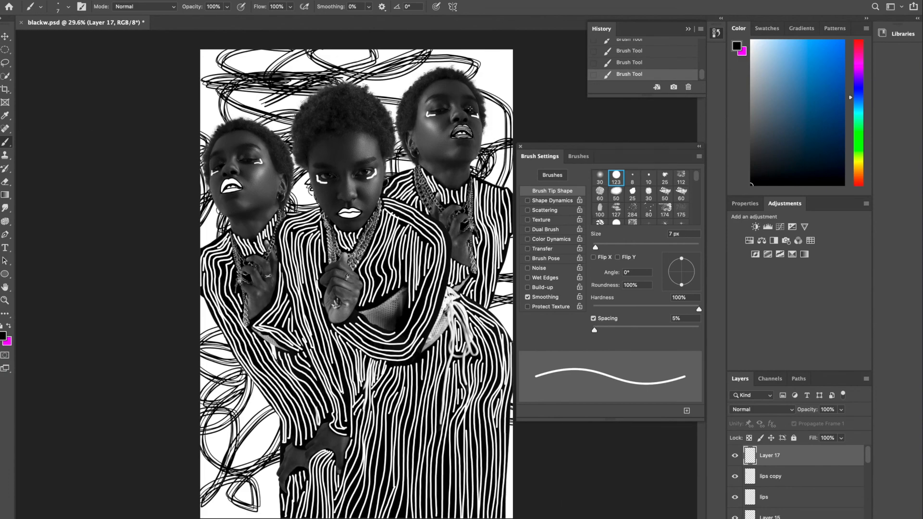
# Rework the lower-lip stripe that runs inward from the left corner of the right-hand figure's mouth
pyautogui.scroll(10, 490, 106)
pyautogui.press('super+z')
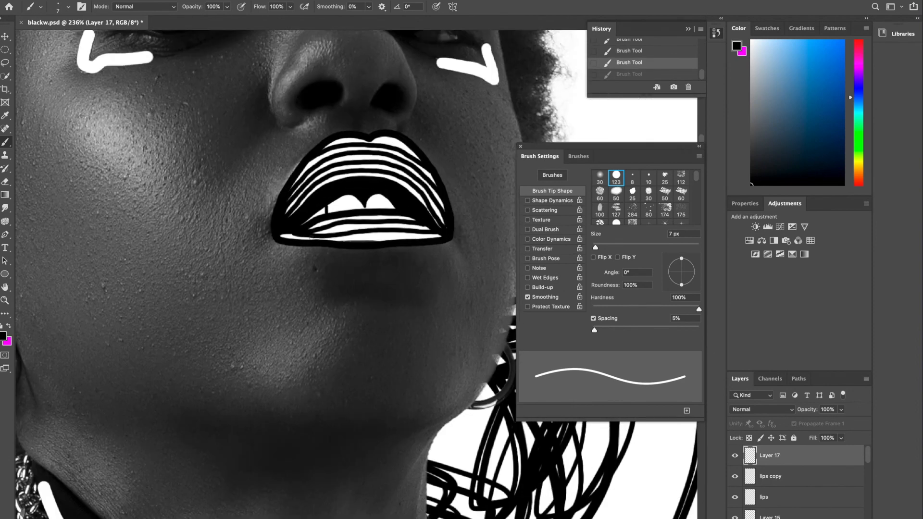
pyautogui.press('super+z')
pyautogui.press('super+z')
pyautogui.moveTo(283, 235)
pyautogui.mouseDown()
pyautogui.moveTo(439, 232)
pyautogui.moveTo(316, 229)
pyautogui.moveTo(434, 228)
pyautogui.moveTo(340, 226)
pyautogui.mouseUp()
pyautogui.press('super+z')
pyautogui.press('super+z')
# Draw a black stripe across the upper part of the right-hand figure's lower lip, replacing the first partial attempt
pyautogui.moveTo(432, 226)
pyautogui.mouseDown()
pyautogui.moveTo(297, 230)
pyautogui.moveTo(430, 225)
pyautogui.moveTo(360, 223)
pyautogui.mouseUp()
pyautogui.press('super+z')
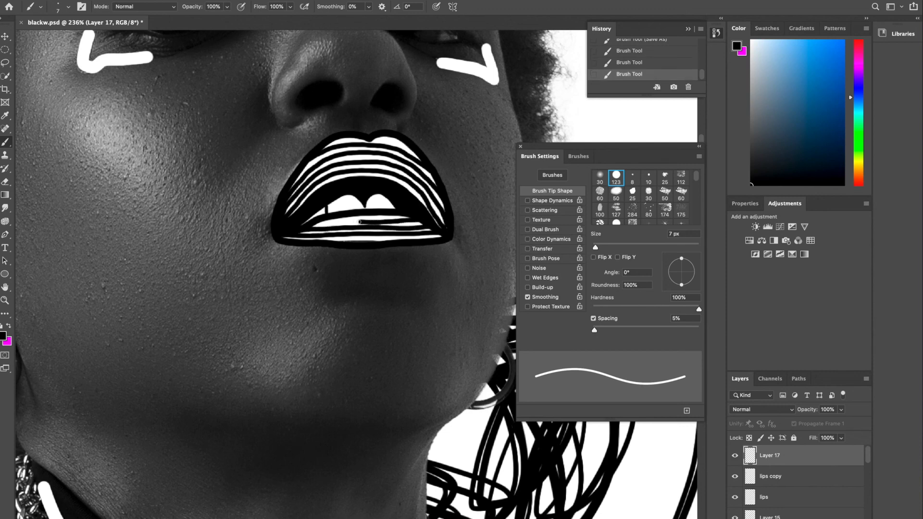
pyautogui.press('super+z')
pyautogui.moveTo(418, 220); pyautogui.dragTo(309, 226)
pyautogui.scroll(-10, 466, 214)
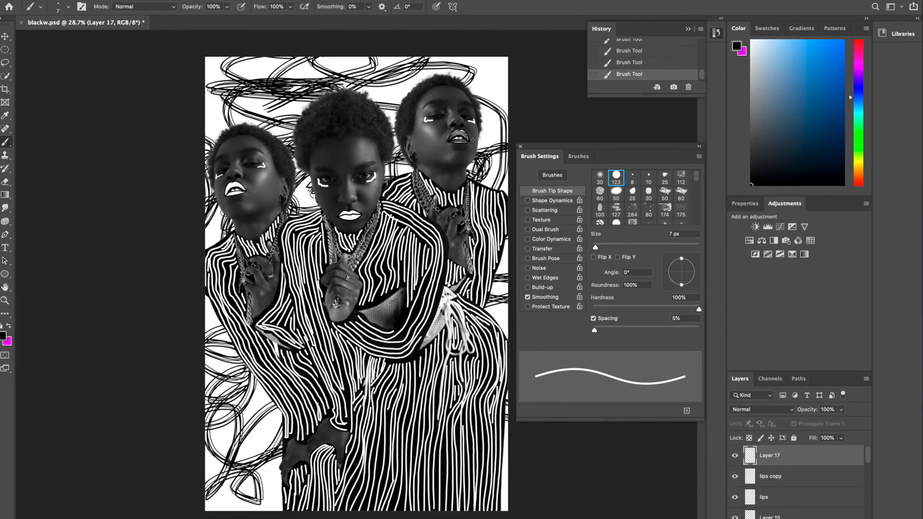
pyautogui.scroll(10, 474, 123)
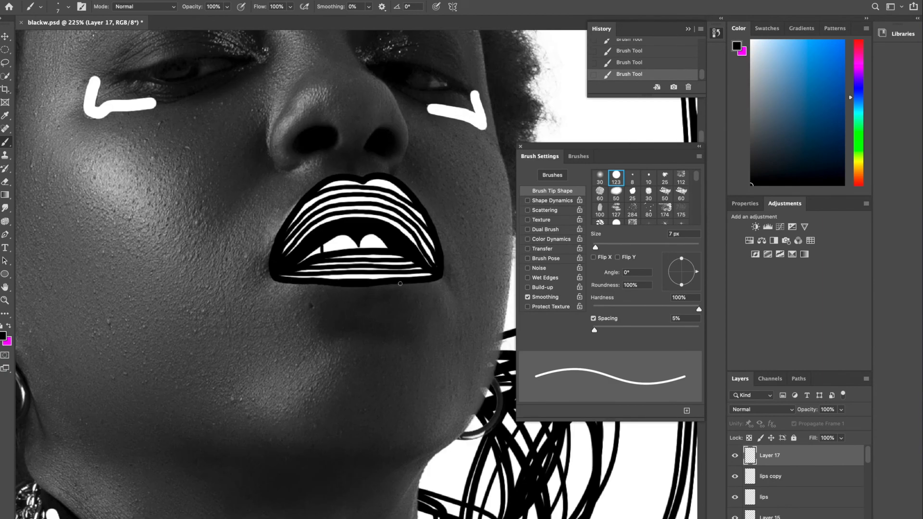
# Undo the last lower-lip stroke and redraw the black line along the bottom of the right-hand figure's lower lip
pyautogui.press('super+z')
pyautogui.moveTo(375, 280); pyautogui.dragTo(310, 281)
pyautogui.scroll(-10, 422, 280)
pyautogui.scroll(6, 448, 176)
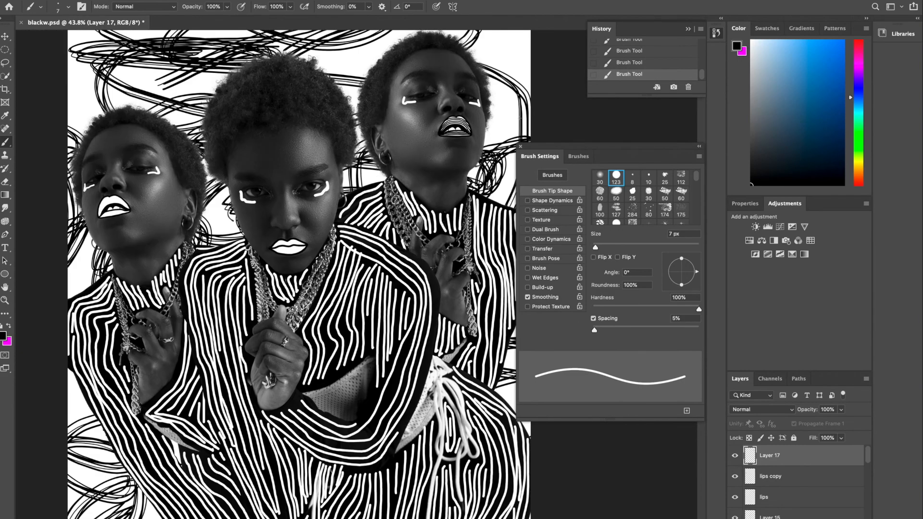
pyautogui.scroll(-2, 483, 117)
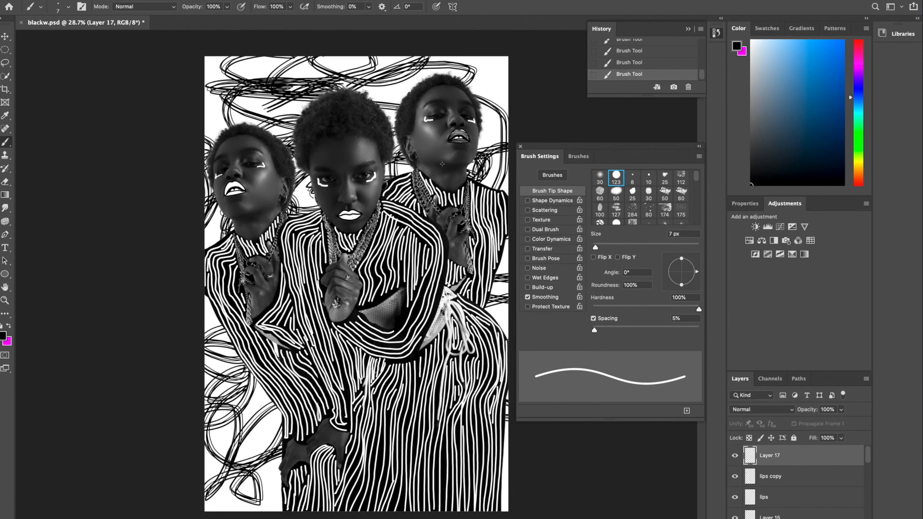
# Move Layer 17 with the black stripes below the lips copy layer and merge it with the lips layer
pyautogui.click(736, 476)
pyautogui.click(736, 476)
pyautogui.moveTo(812, 465); pyautogui.dragTo(803, 488)
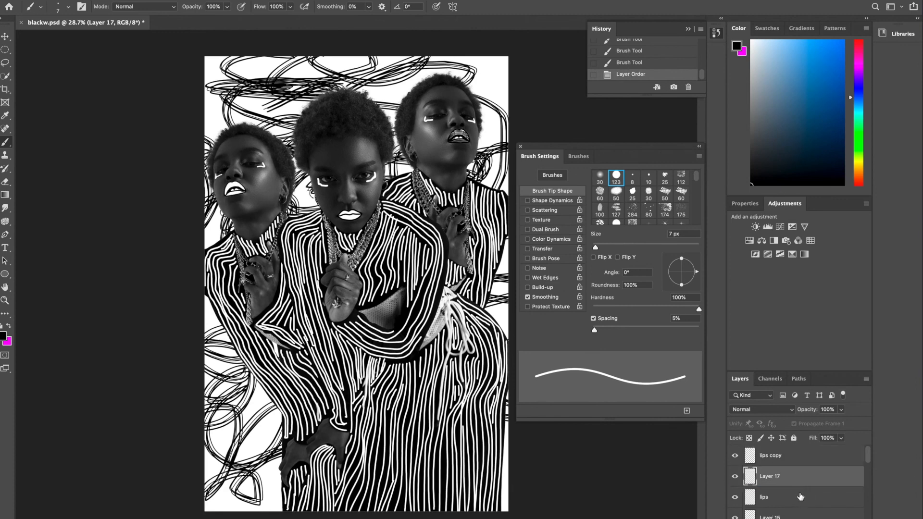
pyautogui.keyDown('shift'); pyautogui.click(802, 501); pyautogui.keyUp('shift')
pyautogui.press('super+e')
# Replace the left-hand figure's plain white lips with a horizontally flipped duplicate of the striped lips
pyautogui.click(5, 36)
pyautogui.click(242, 190)
pyautogui.press('BackSpace')
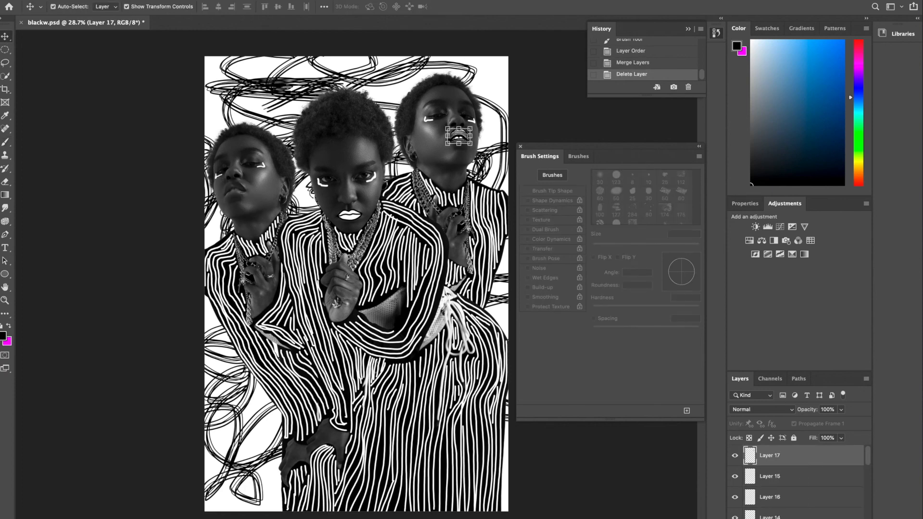
pyautogui.press('super+v')
pyautogui.moveTo(360, 282); pyautogui.dragTo(260, 193)
pyautogui.click(1, 1)
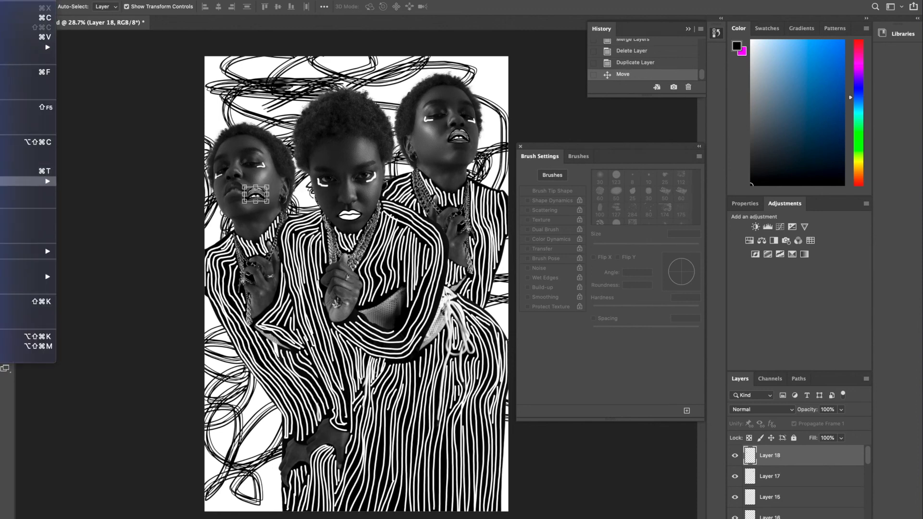
pyautogui.moveTo(29, 181)
pyautogui.click(124, 341)
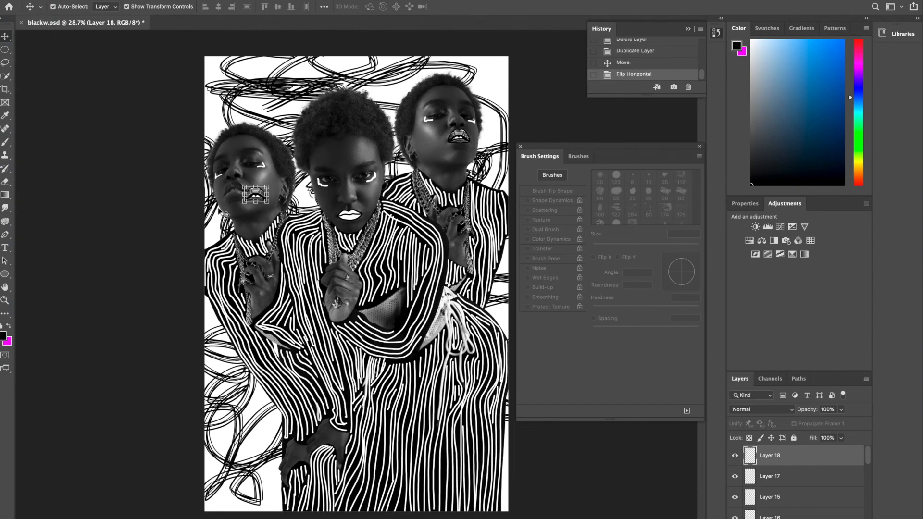
# Position and rotate the flipped striped lips so they fit over the left-hand figure's mouth
pyautogui.scroll(5, 247, 154)
pyautogui.moveTo(289, 267); pyautogui.dragTo(230, 242)
pyautogui.press('Return')
pyautogui.click(258, 267)
pyautogui.click(237, 253)
pyautogui.click(292, 236)
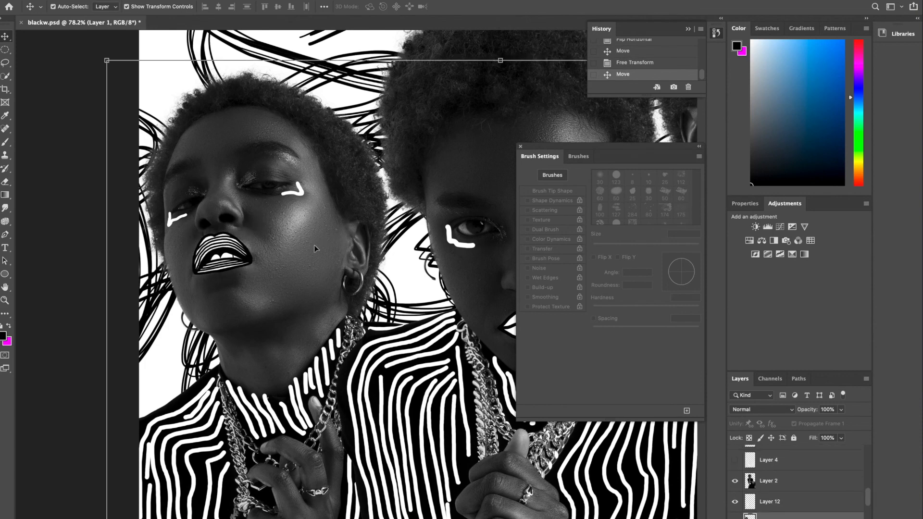
pyautogui.scroll(-6, 355, 330)
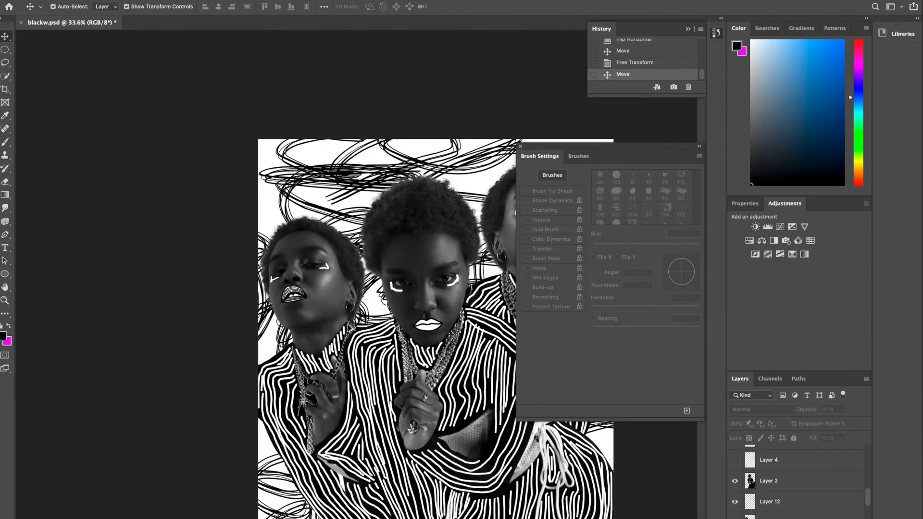
# Create a new layer directly above the left-hand figure's striped lips layer
pyautogui.scroll(6, 363, 214)
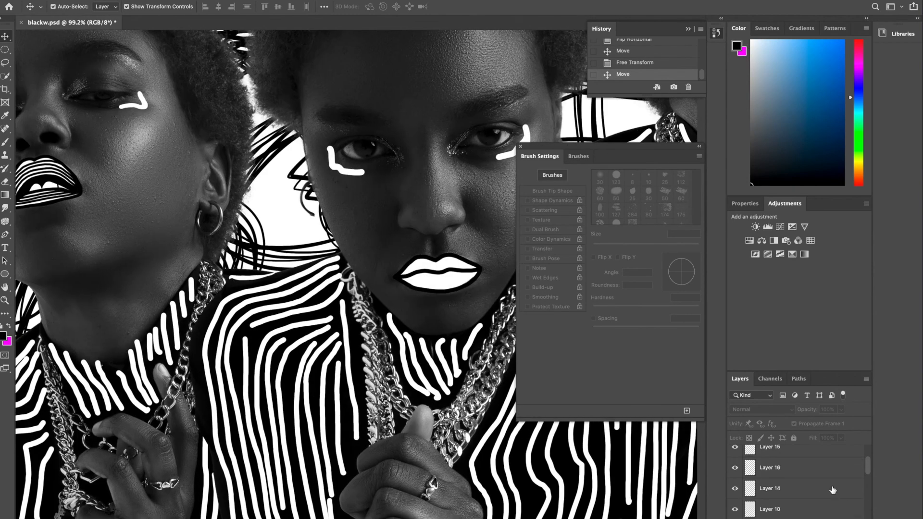
pyautogui.click(58, 183)
pyautogui.hscroll(-2, 175, 189)
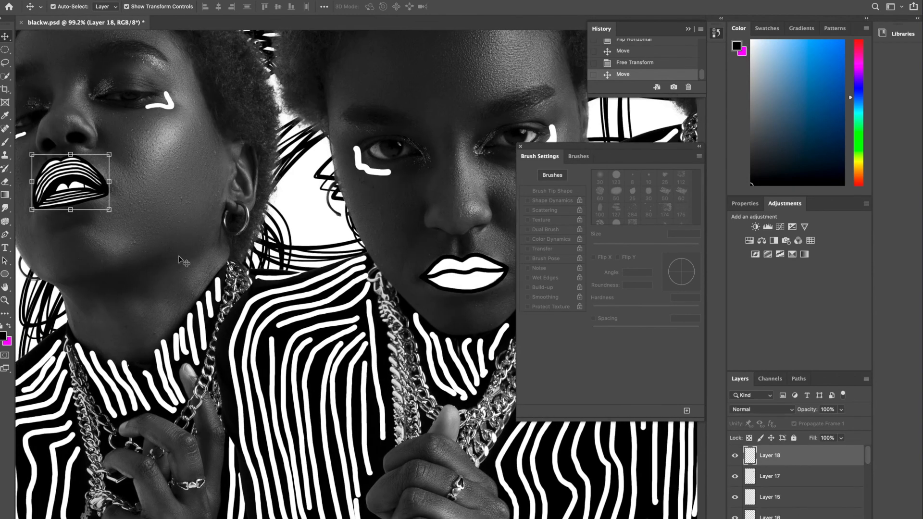
pyautogui.click(175, 189)
pyautogui.hscroll(5, 175, 189)
pyautogui.click(811, 460)
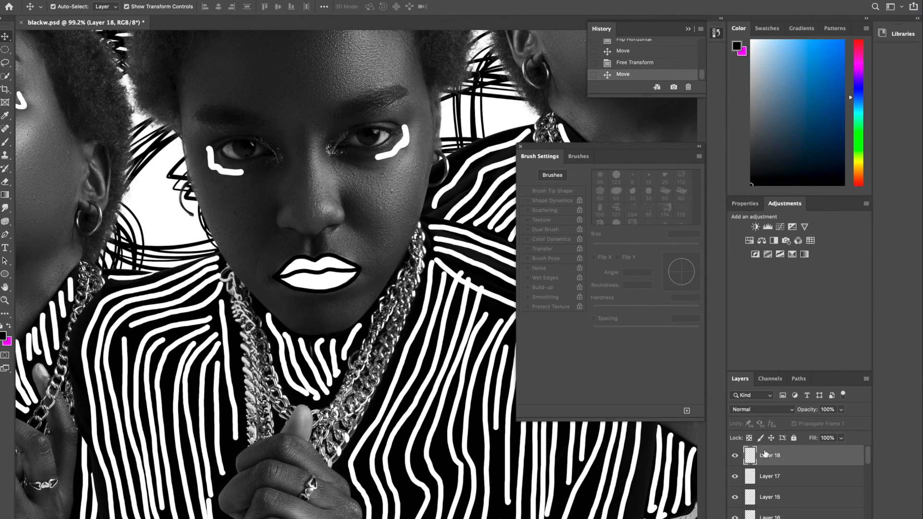
pyautogui.hscroll(-5, 726, 460)
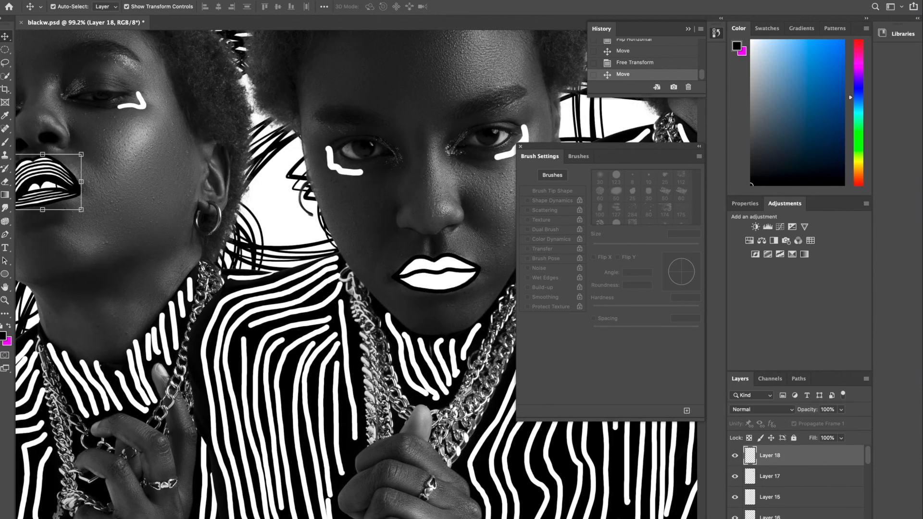
pyautogui.hotkey('ctrl', 'shift', 'alt', 'n')
# Draw black stripes across the central figure's lower lip with the 7 px brush, undoing misdrawn strokes
pyautogui.hscroll(2, 451, 296)
pyautogui.press('b')
pyautogui.scroll(3, 451, 296)
pyautogui.moveTo(348, 264)
pyautogui.mouseDown()
pyautogui.moveTo(414, 277)
pyautogui.moveTo(455, 261)
pyautogui.mouseUp()
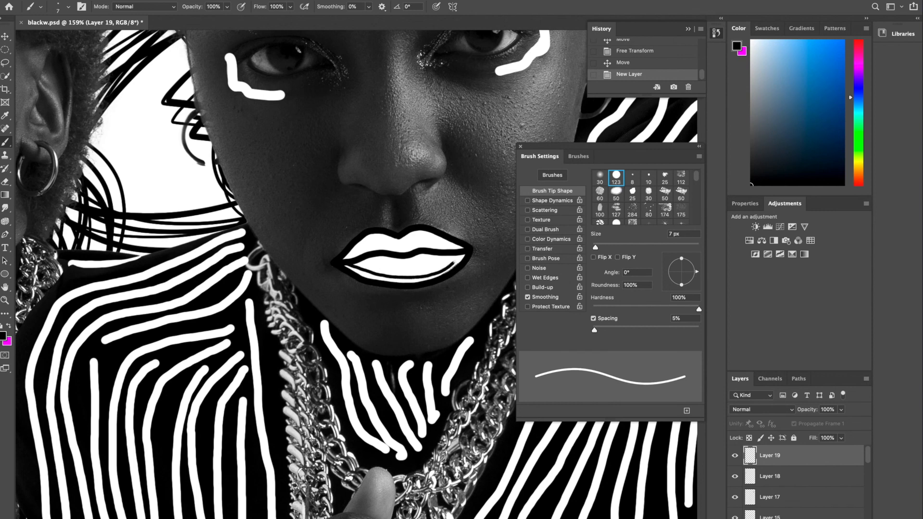
pyautogui.hotkey('ctrl', 'z')
pyautogui.moveTo(350, 266)
pyautogui.mouseDown()
pyautogui.moveTo(386, 275)
pyautogui.moveTo(373, 271)
pyautogui.mouseUp()
pyautogui.hotkey('ctrl', 'z')
pyautogui.moveTo(348, 266)
pyautogui.mouseDown()
pyautogui.moveTo(428, 277)
pyautogui.moveTo(459, 254)
pyautogui.moveTo(415, 276)
pyautogui.moveTo(344, 263)
pyautogui.moveTo(421, 270)
pyautogui.moveTo(443, 255)
pyautogui.mouseUp()
pyautogui.hotkey('ctrl', 'z')
pyautogui.moveTo(362, 260)
pyautogui.mouseDown()
pyautogui.moveTo(418, 263)
pyautogui.moveTo(419, 272)
pyautogui.moveTo(359, 273)
pyautogui.moveTo(434, 267)
pyautogui.mouseUp()
pyautogui.hotkey('ctrl', 'z')
# Fill the rest of the central figure's lips with black stripes following their curves, undoing unwanted strokes
pyautogui.scroll(1, 432, 264)
pyautogui.press('super+z')
pyautogui.press('super+z')
pyautogui.moveTo(343, 274)
pyautogui.mouseDown()
pyautogui.moveTo(420, 256)
pyautogui.moveTo(463, 262)
pyautogui.moveTo(368, 258)
pyautogui.moveTo(324, 275)
pyautogui.moveTo(409, 257)
pyautogui.moveTo(456, 262)
pyautogui.moveTo(409, 249)
pyautogui.moveTo(365, 253)
pyautogui.moveTo(334, 269)
pyautogui.mouseUp()
pyautogui.press('super+z')
pyautogui.hscroll(1, 459, 264)
pyautogui.press('super+z')
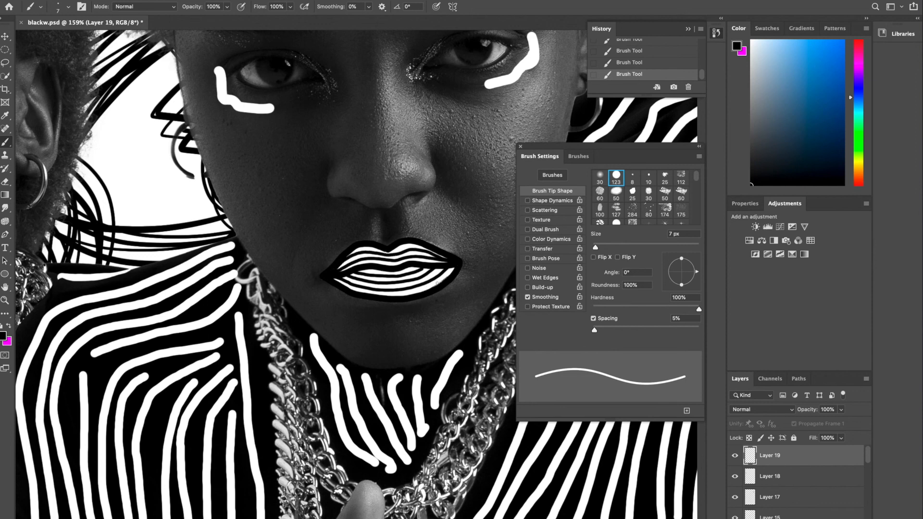
# Rework the black stripes across the central figure's upper lip, undoing and redrawing the misplaced strokes
pyautogui.hotkey('ctrl', 'z')
pyautogui.moveTo(444, 257)
pyautogui.mouseDown()
pyautogui.moveTo(397, 251)
pyautogui.moveTo(337, 265)
pyautogui.mouseUp()
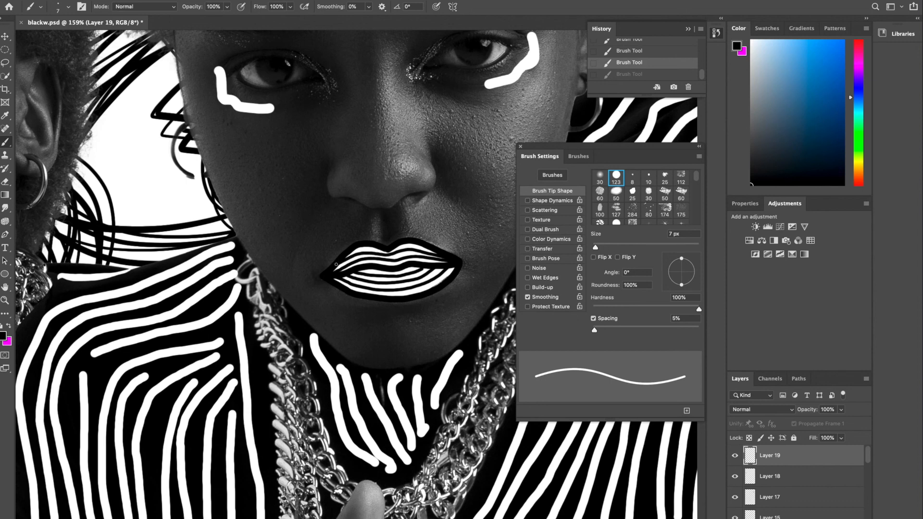
pyautogui.hotkey('ctrl', 'z')
pyautogui.click(336, 277)
pyautogui.hotkey('ctrl', 'z')
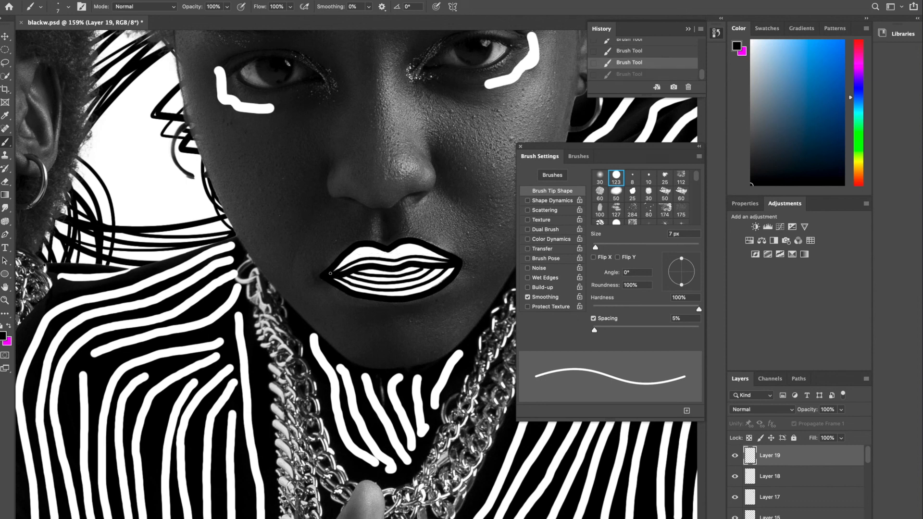
pyautogui.moveTo(345, 261); pyautogui.dragTo(437, 252)
pyautogui.hotkey('ctrl', 'z')
pyautogui.moveTo(343, 263)
pyautogui.mouseDown()
pyautogui.moveTo(414, 249)
pyautogui.moveTo(454, 264)
pyautogui.mouseUp()
# Touch up the central figure's lips with one more black brush stroke
pyautogui.scroll(-3, 462, 294)
pyautogui.scroll(-5, 461, 295)
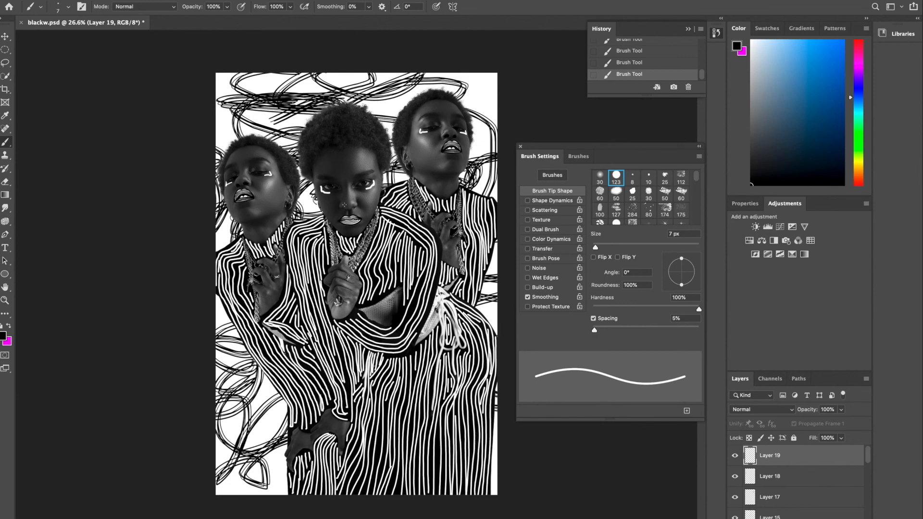
pyautogui.scroll(5, 344, 206)
pyautogui.moveTo(459, 318); pyautogui.dragTo(391, 348)
pyautogui.scroll(-5, 459, 357)
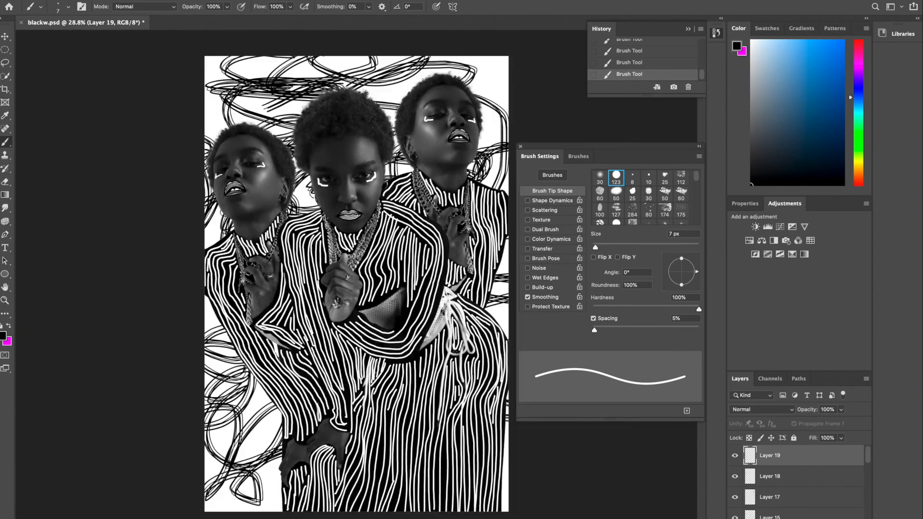
# Create a new layer and try black lines inside the white mark under the central figure's left-hand eye, undoing misdrawn strokes
pyautogui.hotkey('ctrl', 'shift', 'alt', 'n')
pyautogui.scroll(3, 298, 199)
pyautogui.scroll(2, 378, 185)
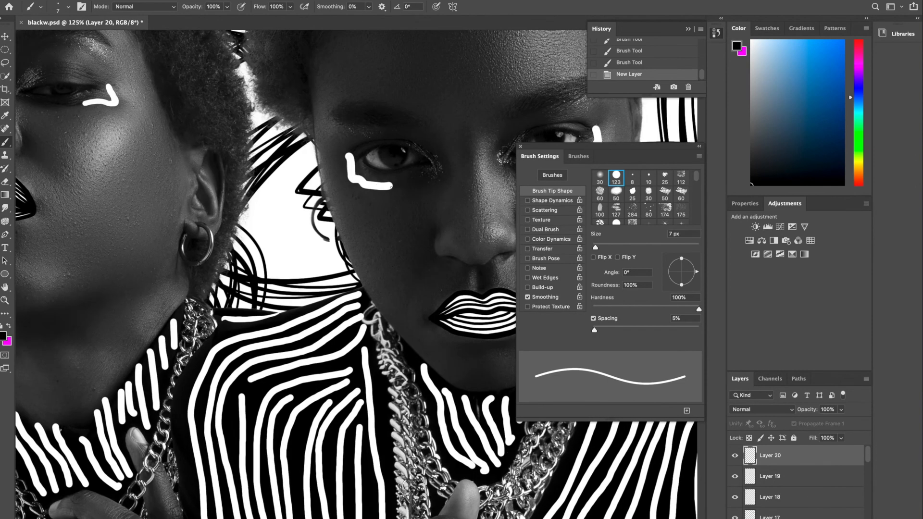
pyautogui.press('super+z')
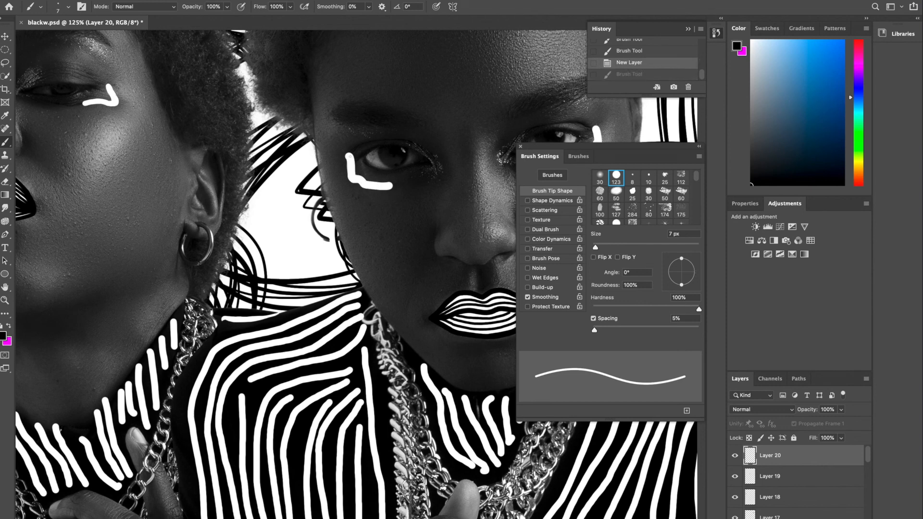
pyautogui.moveTo(359, 181); pyautogui.dragTo(389, 188)
pyautogui.press('super+z')
pyautogui.press('super+z')
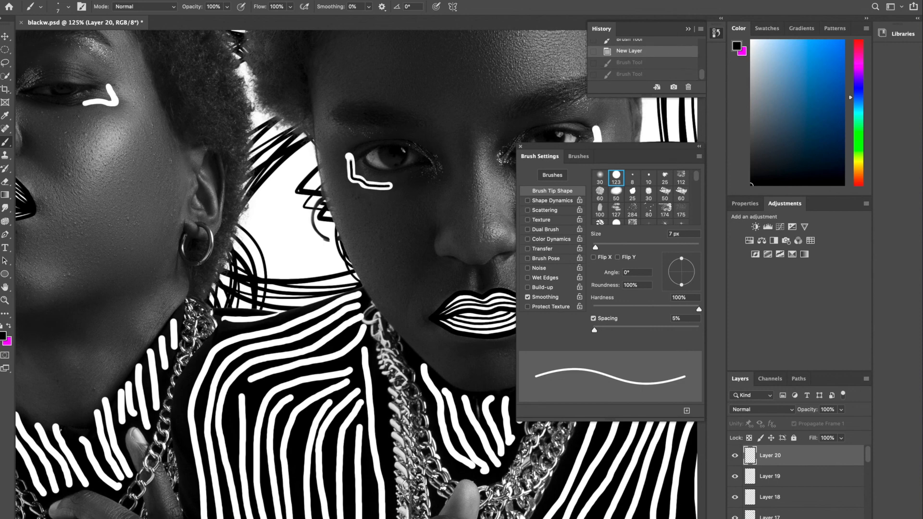
# Line the insides of the central figure's white eye marks in black, undoing the misdrawn strokes
pyautogui.press('super+0')
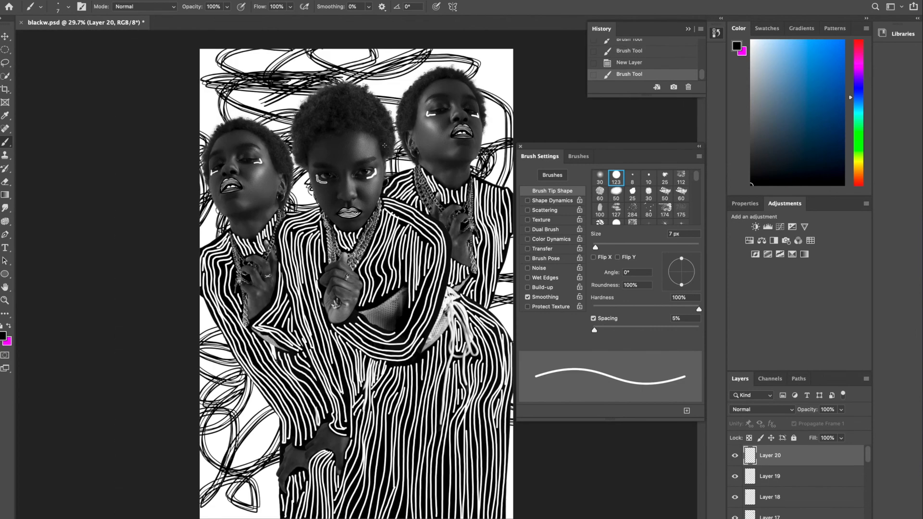
pyautogui.scroll(5, 384, 146)
pyautogui.moveTo(340, 357)
pyautogui.mouseDown()
pyautogui.moveTo(376, 349)
pyautogui.moveTo(342, 357)
pyautogui.moveTo(375, 349)
pyautogui.moveTo(411, 317)
pyautogui.moveTo(412, 280)
pyautogui.moveTo(408, 338)
pyautogui.moveTo(366, 361)
pyautogui.mouseUp()
pyautogui.press('super+z')
pyautogui.press('super+z')
pyautogui.scroll(-2, 415, 368)
pyautogui.press('super+z')
pyautogui.hscroll(10, 366, 361)
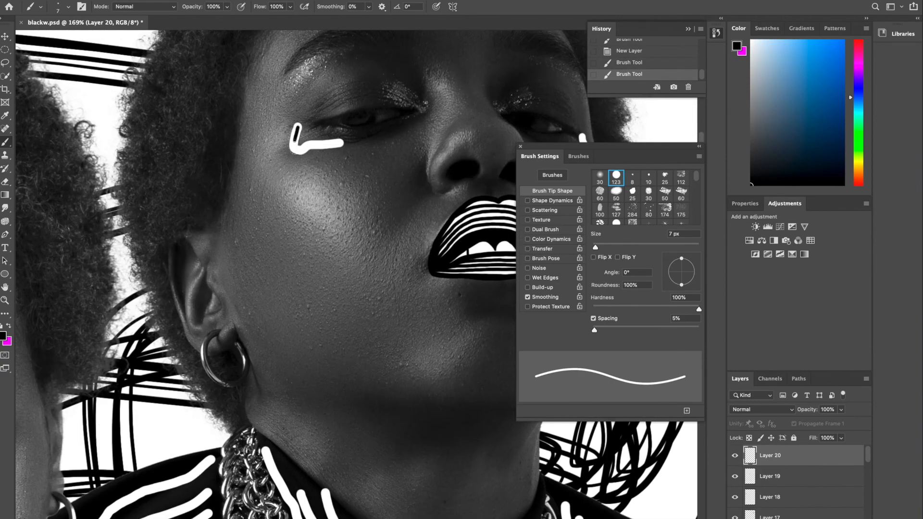
# Draw black lines inside both white eye marks of the right-hand figure, redoing the misdrawn stroke
pyautogui.moveTo(295, 140)
pyautogui.mouseDown()
pyautogui.moveTo(306, 147)
pyautogui.moveTo(296, 138)
pyautogui.moveTo(299, 150)
pyautogui.moveTo(371, 149)
pyautogui.moveTo(337, 148)
pyautogui.mouseUp()
pyautogui.press('super+z')
pyautogui.hscroll(5, 339, 143)
pyautogui.scroll(-4, 384, 184)
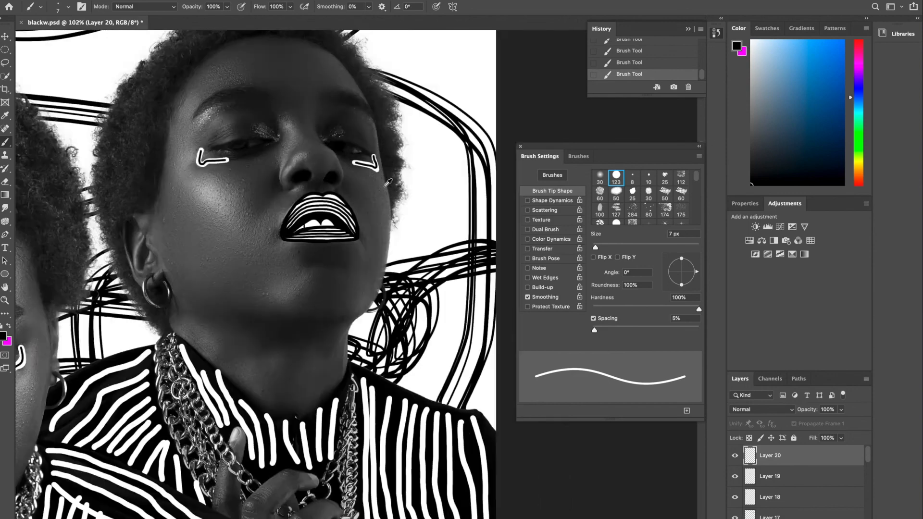
# Draw a black line inside the white mark at the left-hand figure's eye nearest the ear, replacing the first attempt
pyautogui.scroll(-4, 383, 187)
pyautogui.scroll(6, 243, 148)
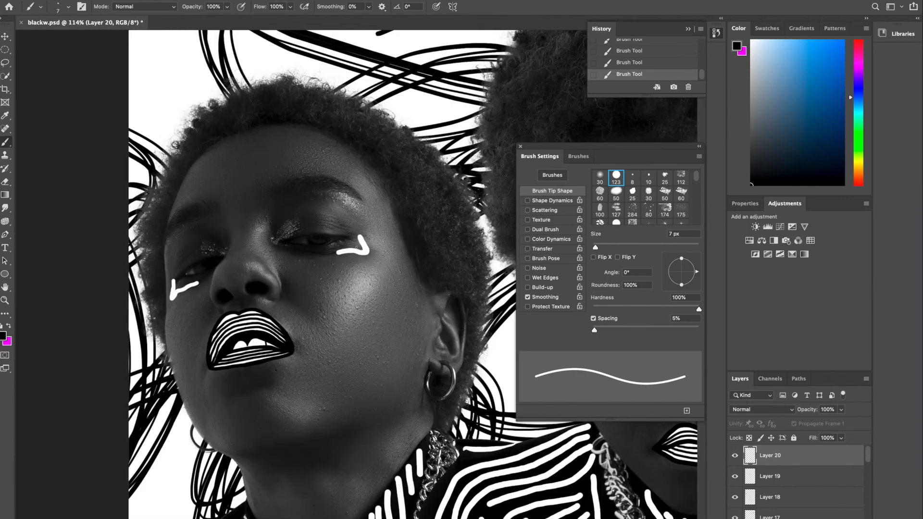
pyautogui.hotkey('ctrl', 'z')
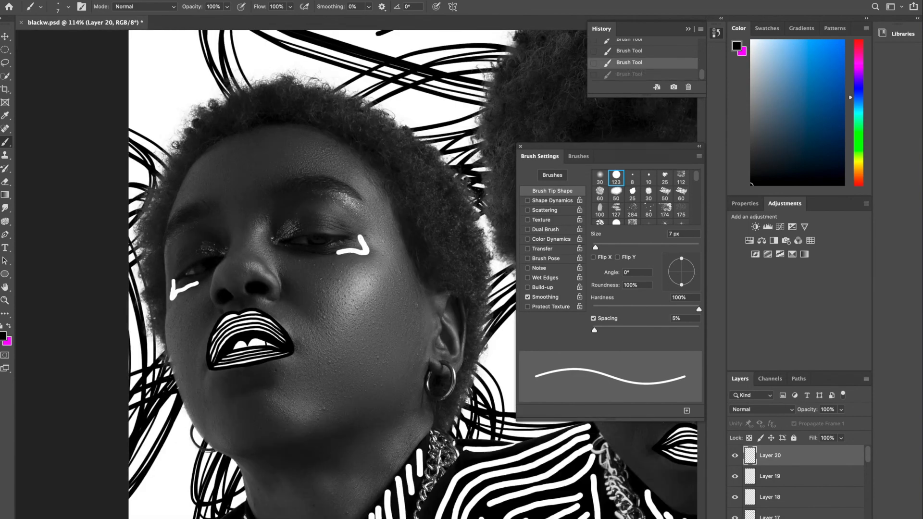
pyautogui.moveTo(362, 251); pyautogui.dragTo(374, 262)
pyautogui.press('super+z')
pyautogui.press('super+shift+z')
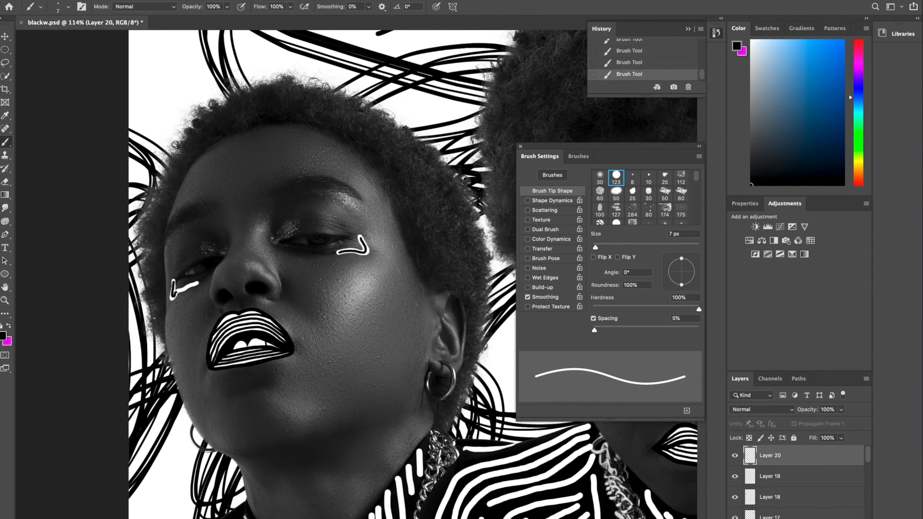
# Undo and redraw the black line inside the white mark at the left-hand figure's outer-left eye
pyautogui.press('super+z')
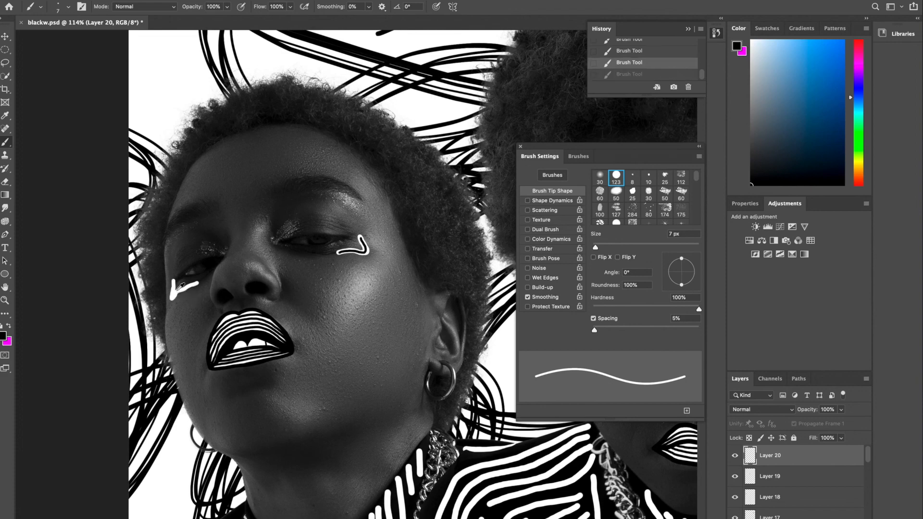
pyautogui.scroll(5, 177, 289)
pyautogui.moveTo(167, 263)
pyautogui.mouseDown()
pyautogui.moveTo(164, 310)
pyautogui.moveTo(179, 293)
pyautogui.moveTo(234, 272)
pyautogui.mouseUp()
pyautogui.scroll(-6, 262, 302)
pyautogui.scroll(-2, 264, 305)
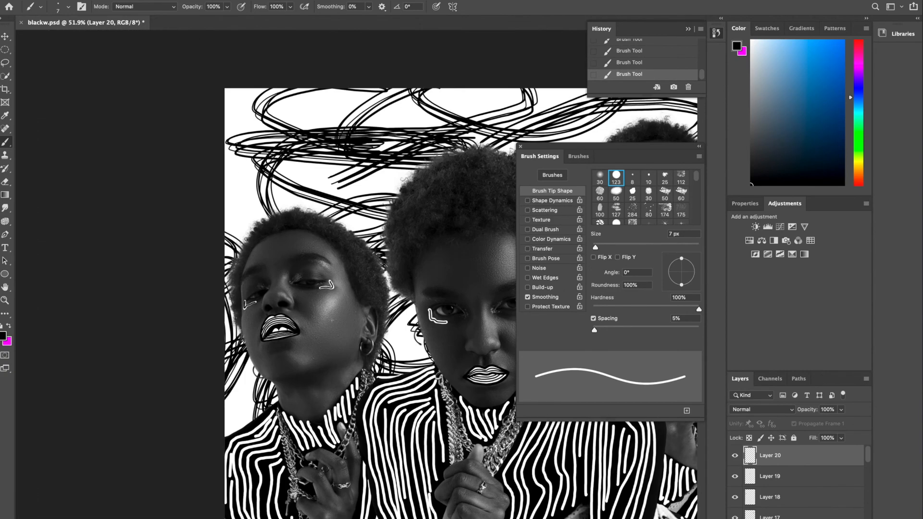
pyautogui.scroll(-5, 338, 322)
pyautogui.scroll(1, 479, 227)
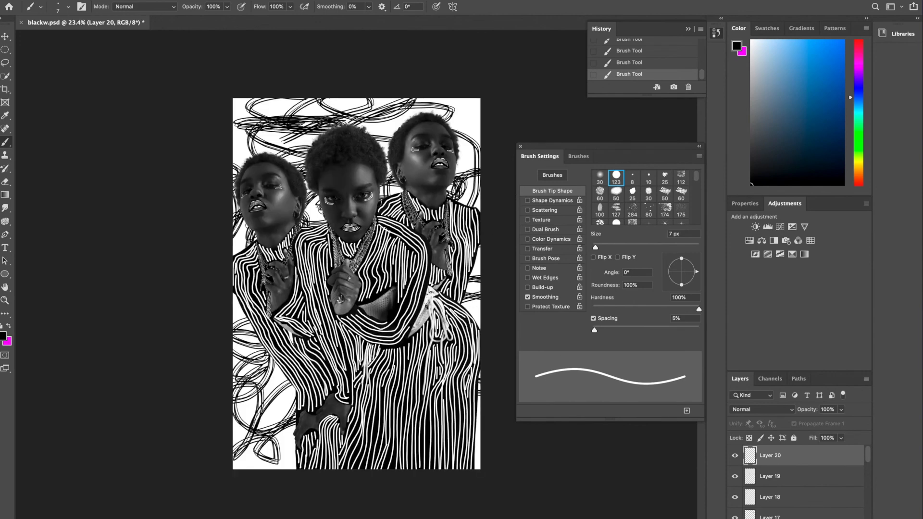